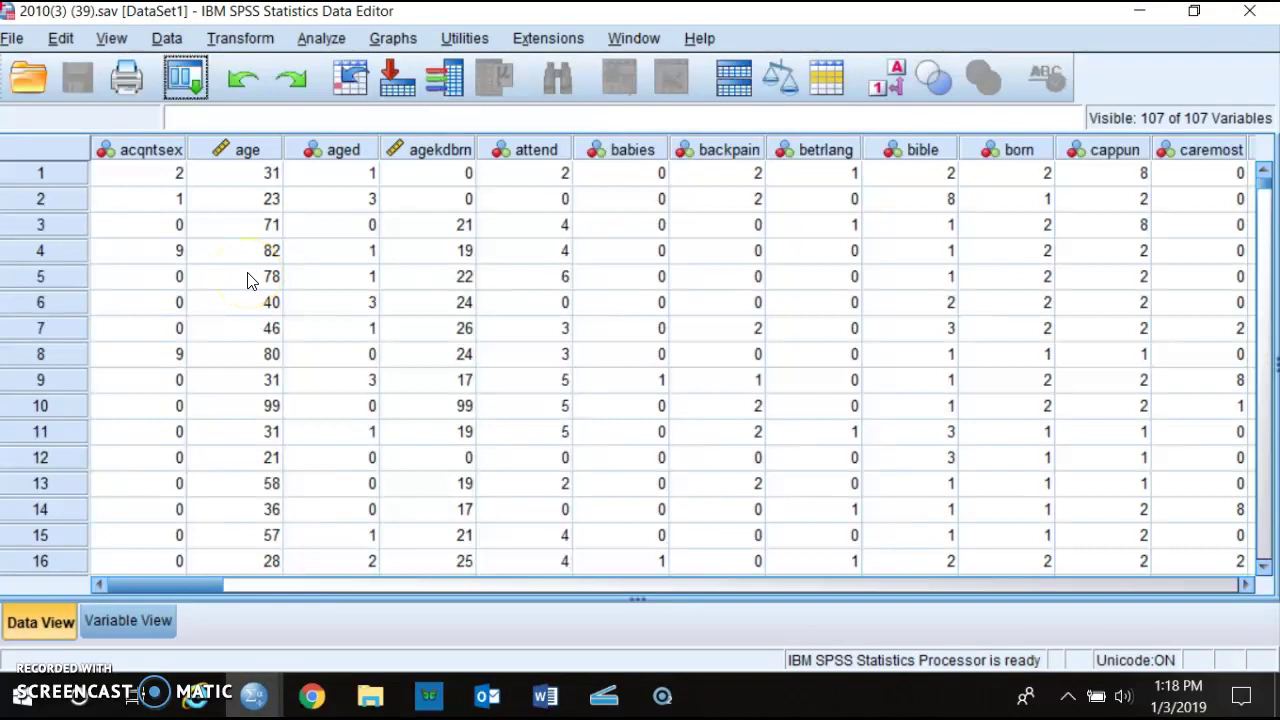
Set up a Frequencies analysis of the age variable, with the variable list showing variable names instead of labels.
scroll(250, 279, down, 16)
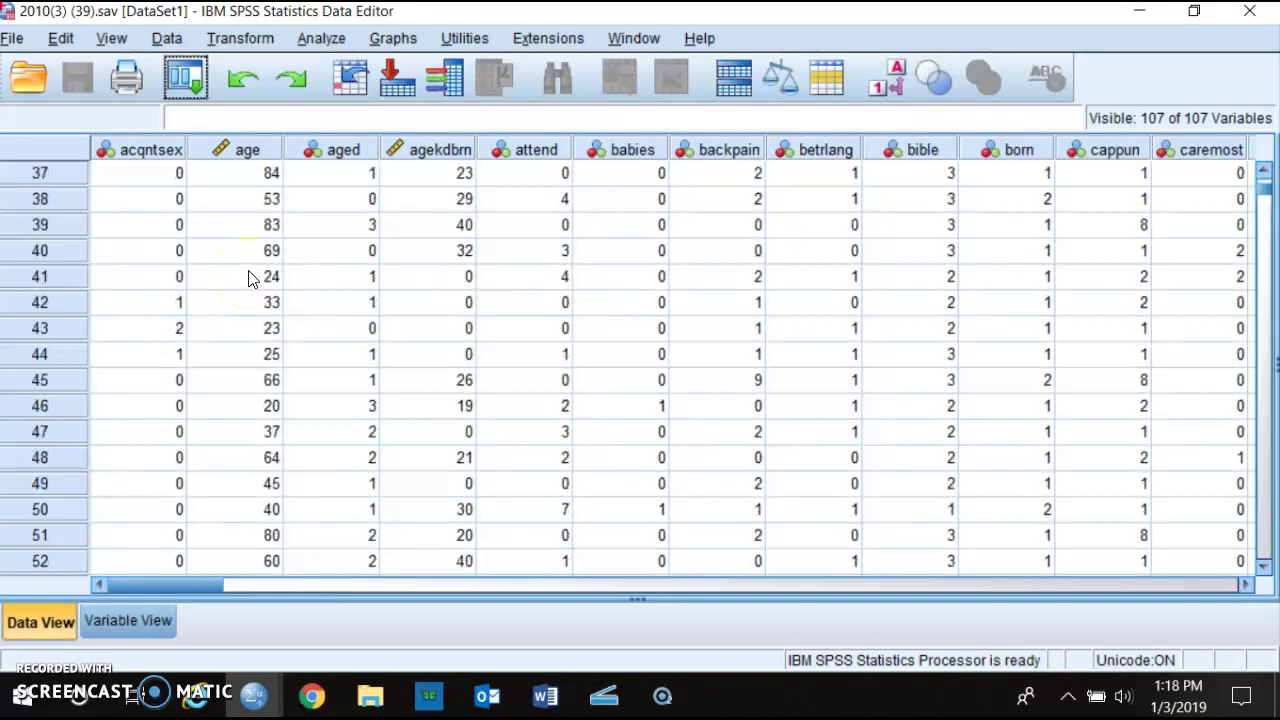
scroll(250, 279, down, 14)
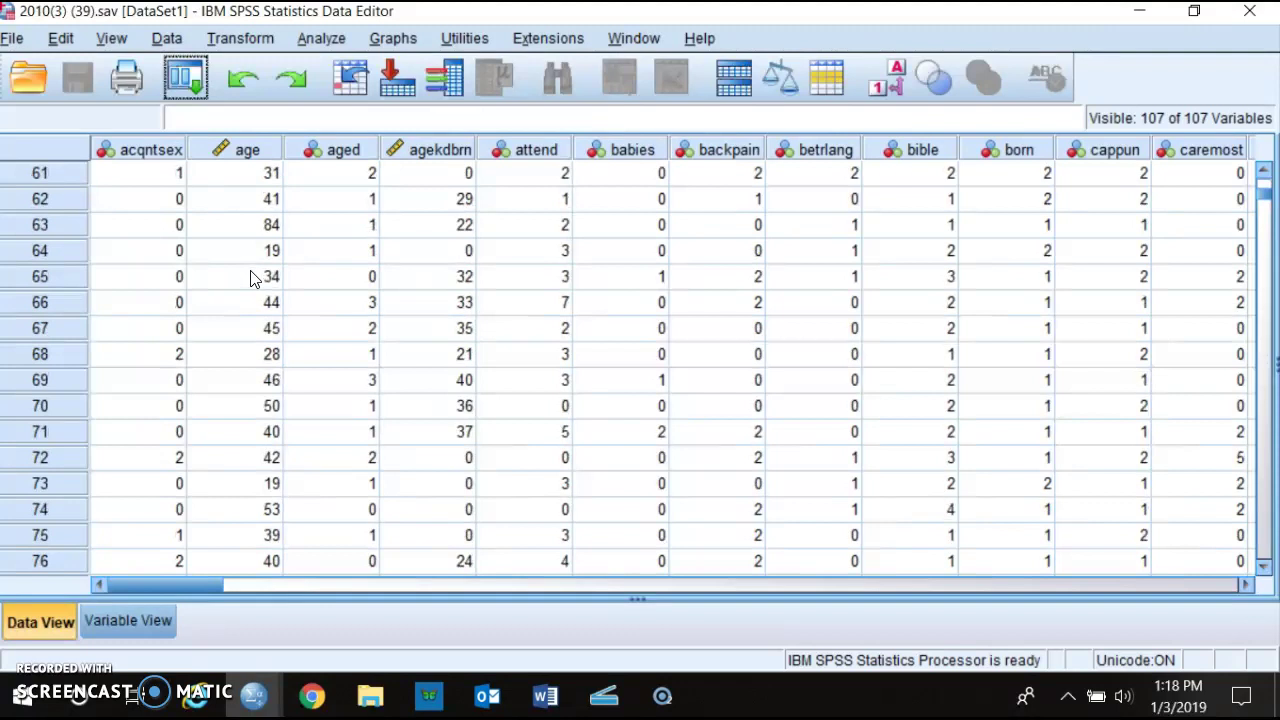
scroll(250, 279, up, 20)
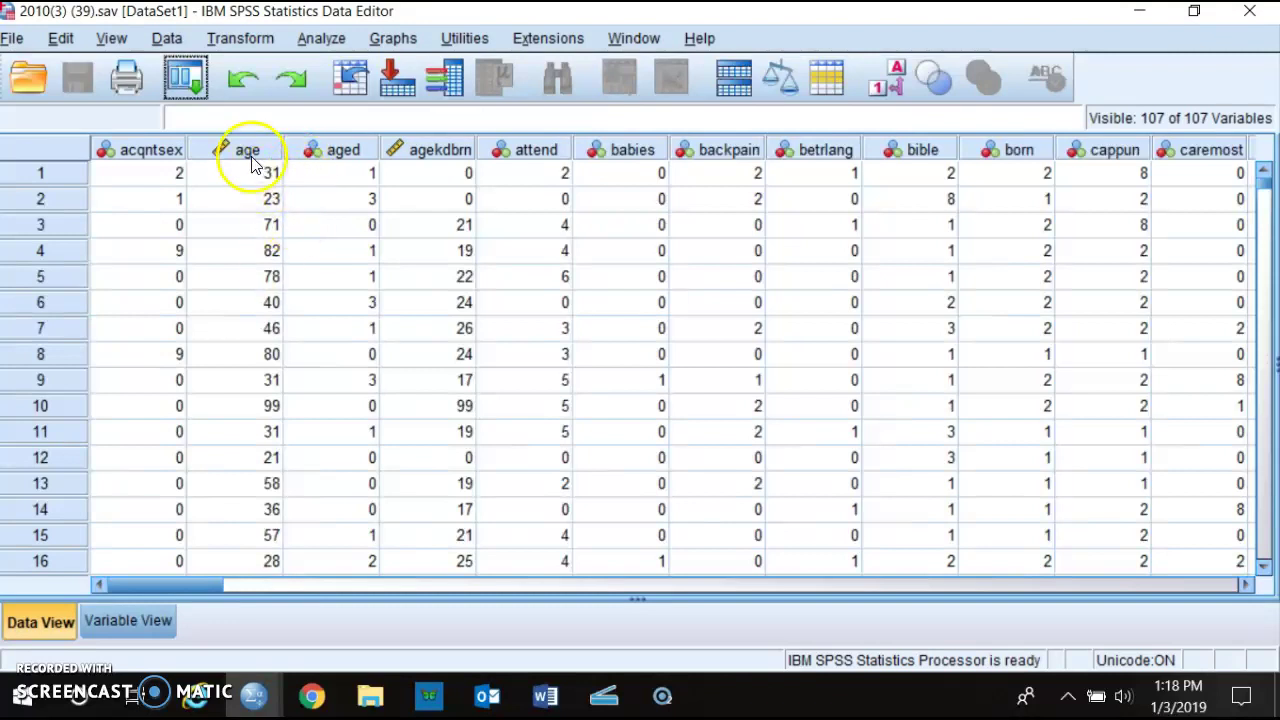
click(324, 39)
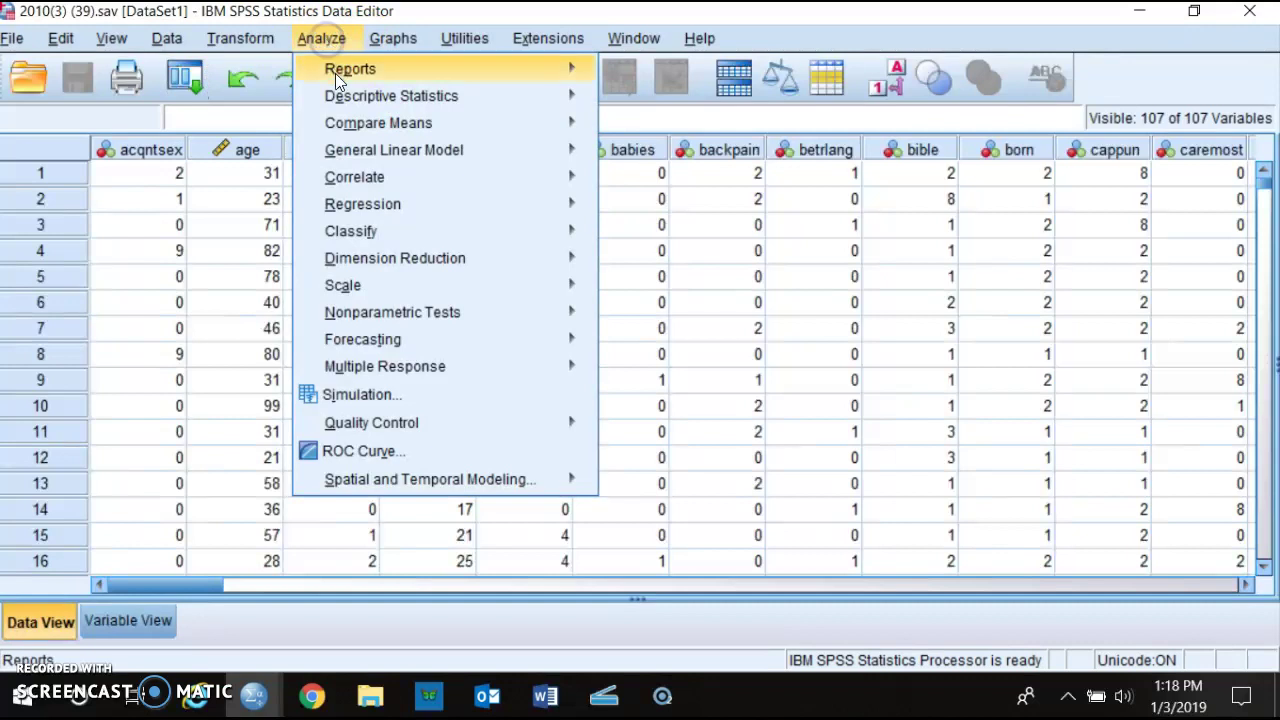
mouse_move(400, 96)
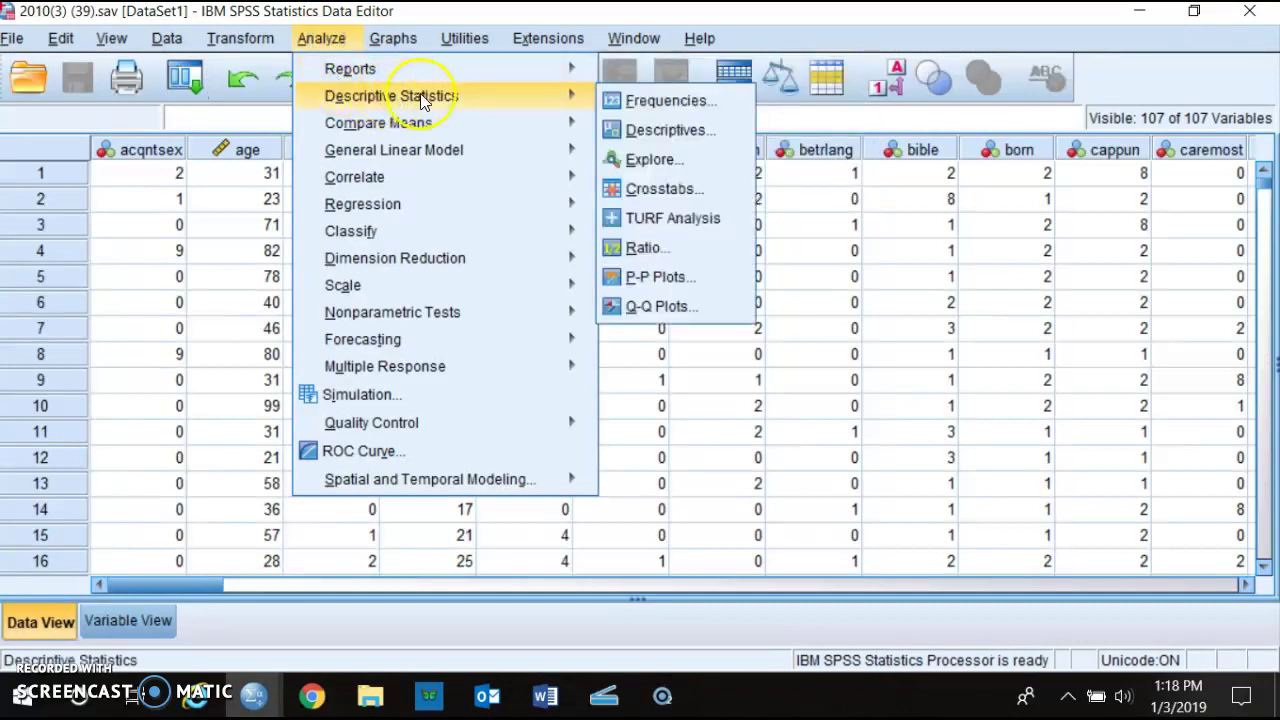
click(651, 103)
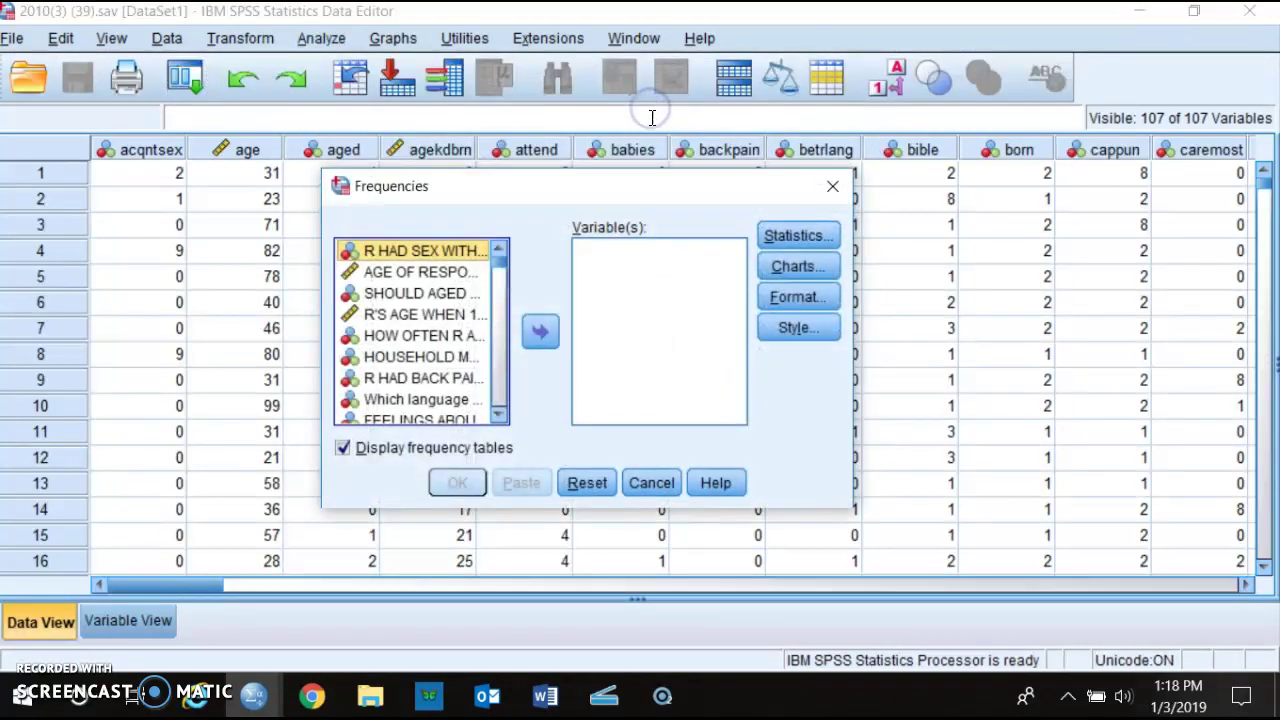
right_click(440, 315)
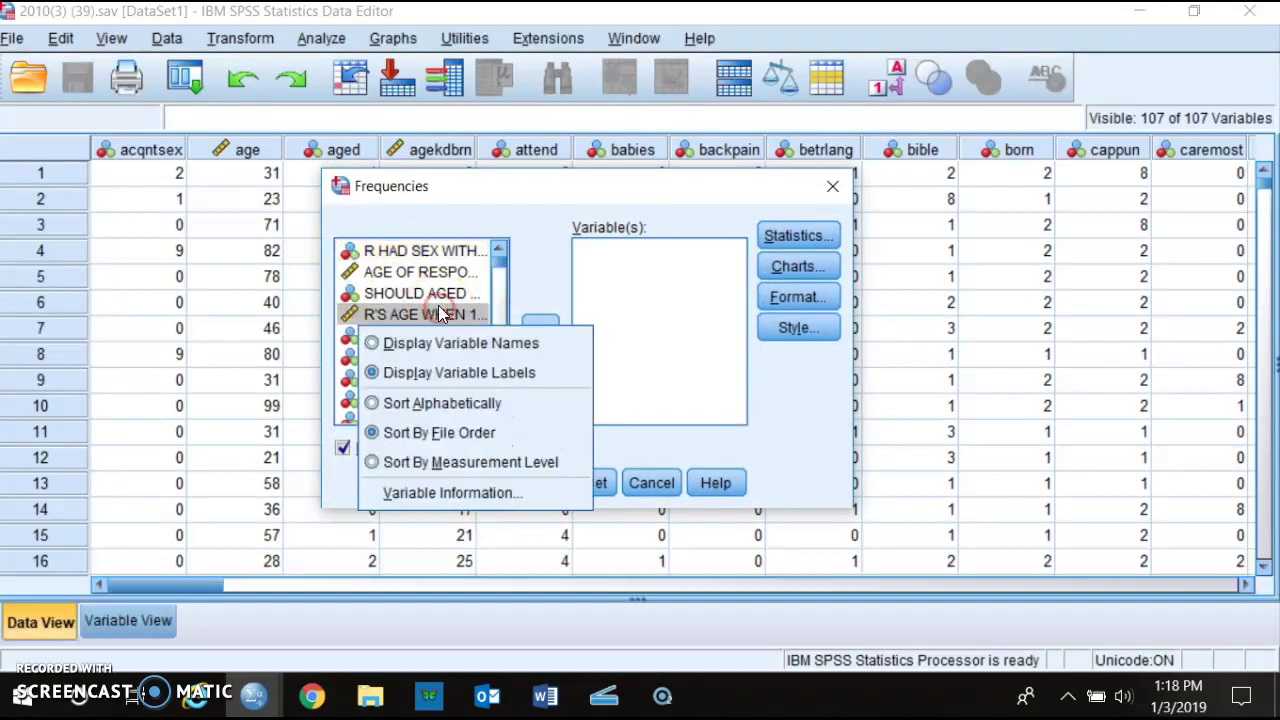
click(445, 343)
click(376, 272)
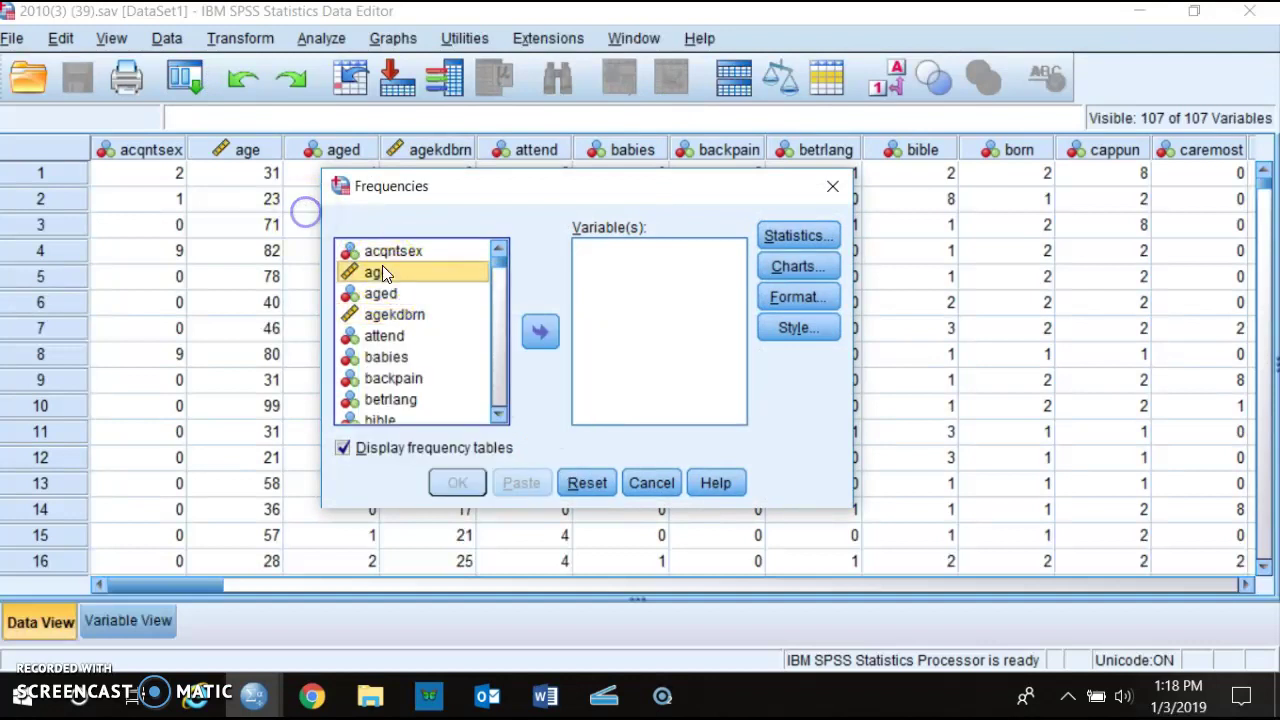
click(541, 332)
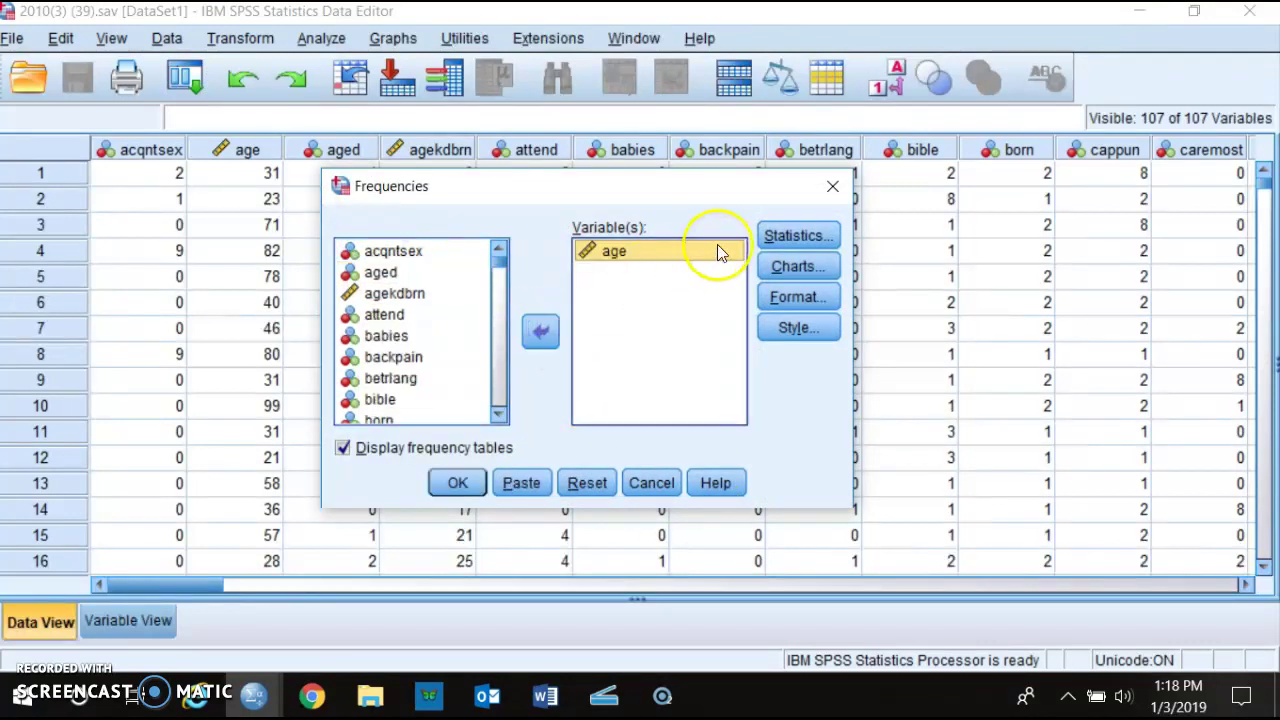
Add a histogram to the Frequencies analysis of age and run it.
click(792, 270)
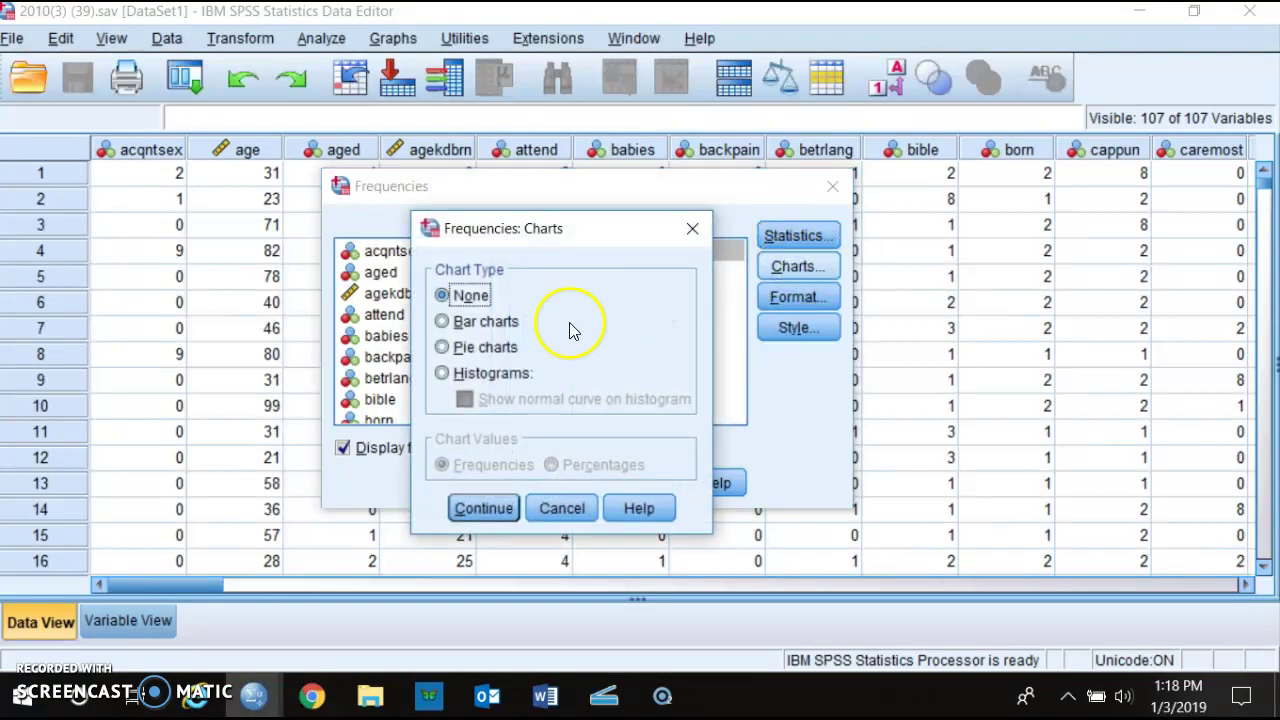
click(444, 373)
click(484, 509)
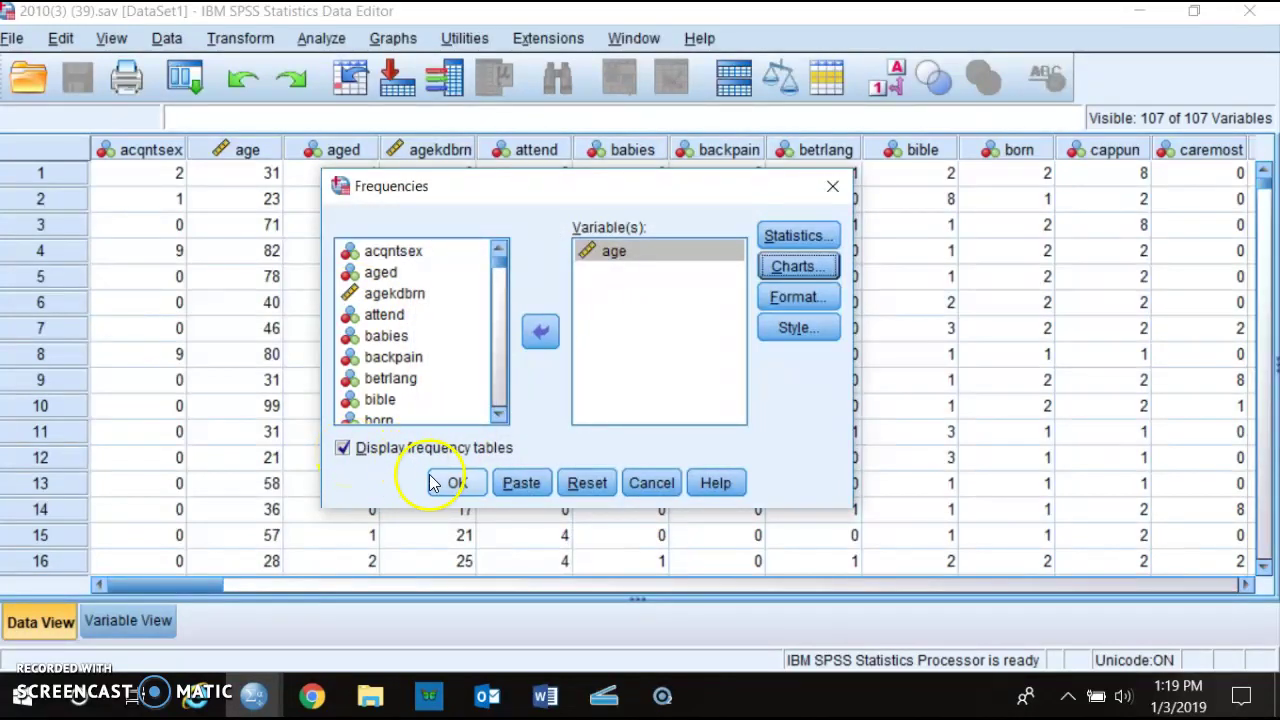
click(458, 483)
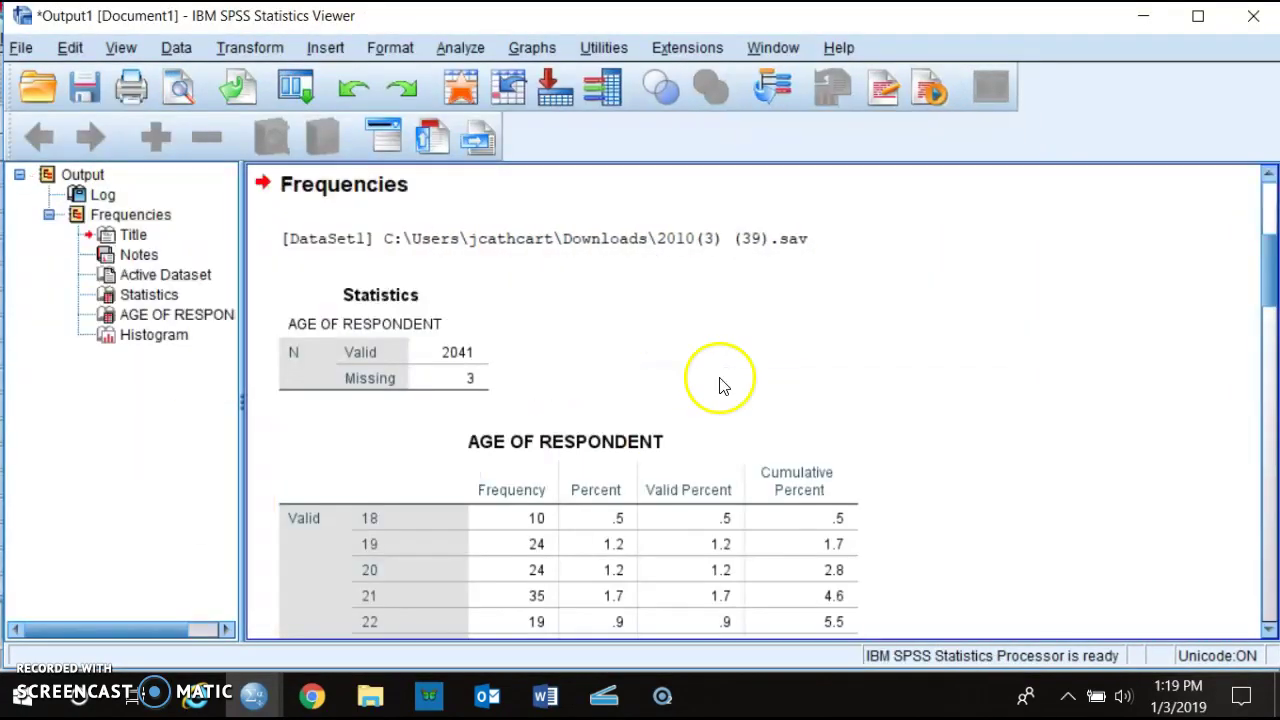
Examine the AGE OF RESPONDENT frequency table and its histogram in the output.
scroll(1071, 388, down, 4)
click(531, 370)
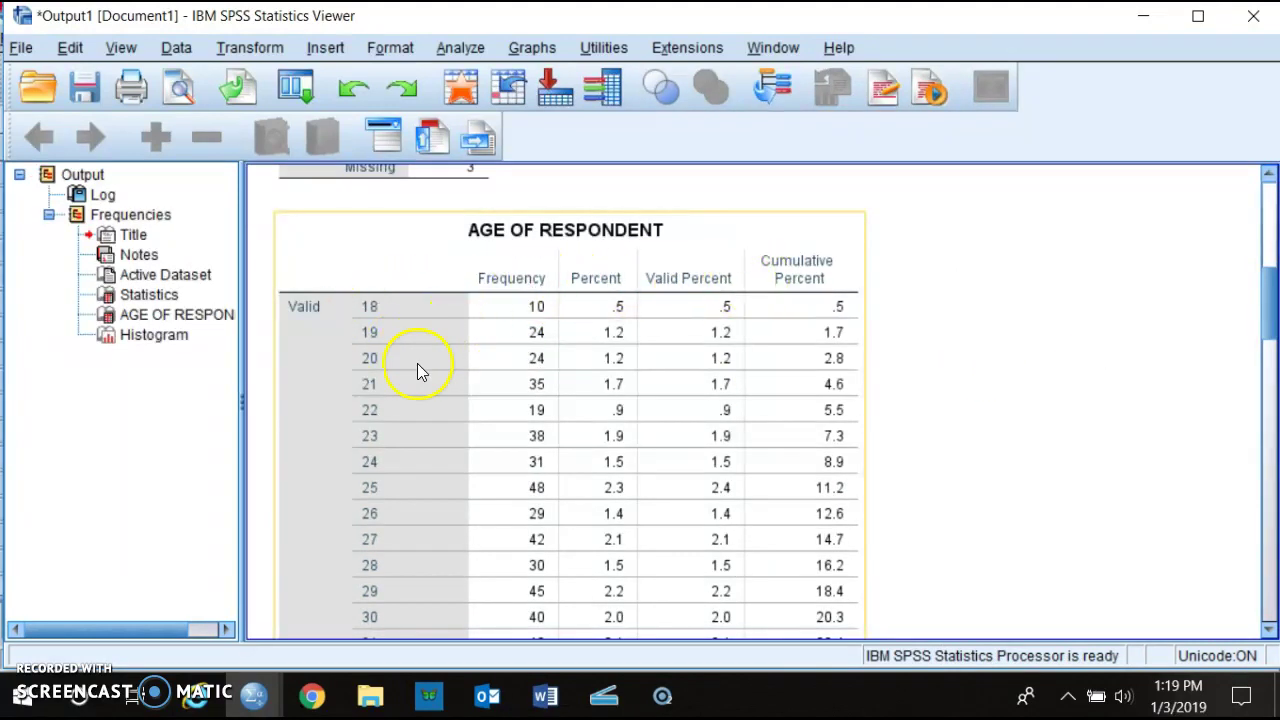
scroll(865, 342, down, 4)
scroll(865, 342, down, 13)
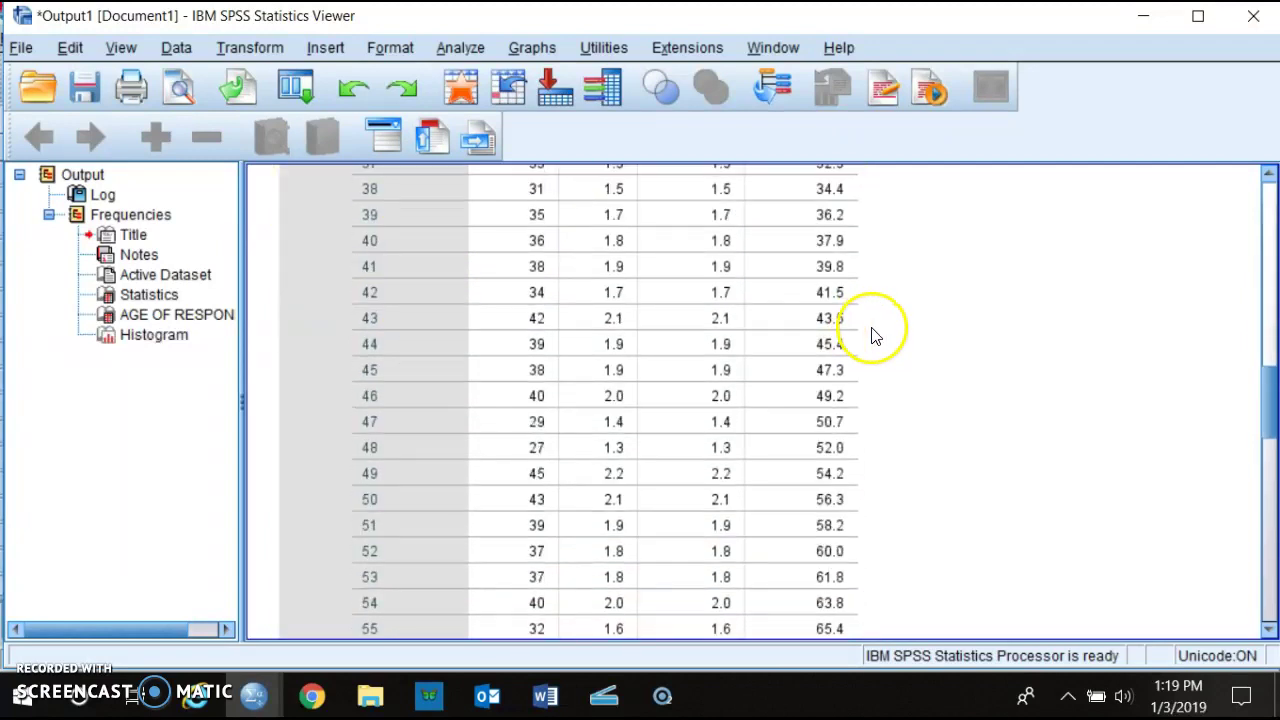
scroll(893, 328, down, 6)
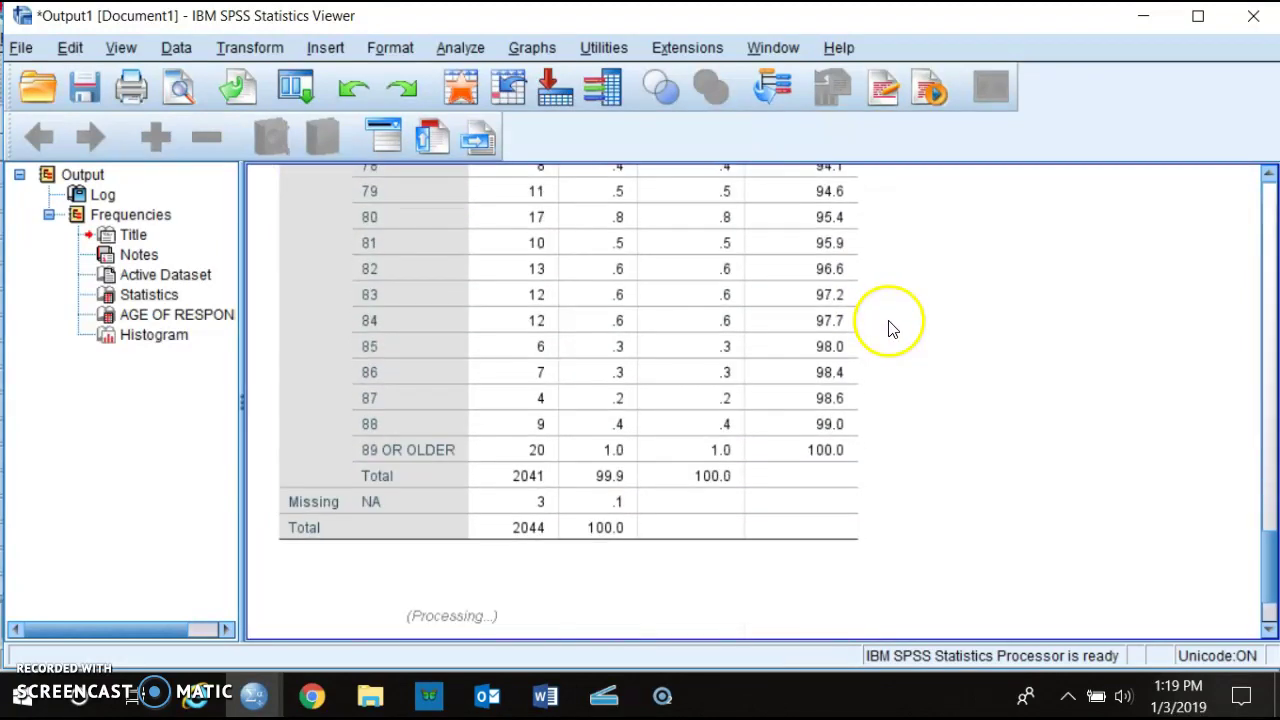
scroll(894, 323, up, 8)
scroll(893, 323, down, 5)
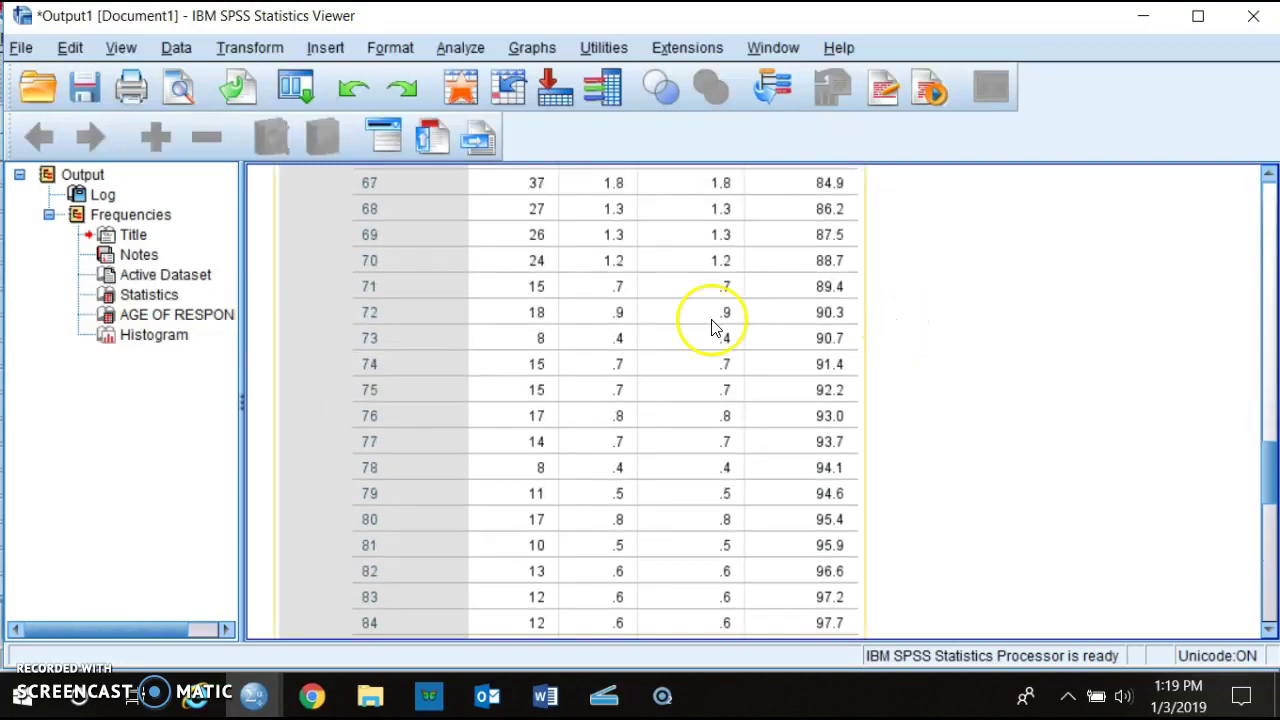
scroll(1120, 460, down, 8)
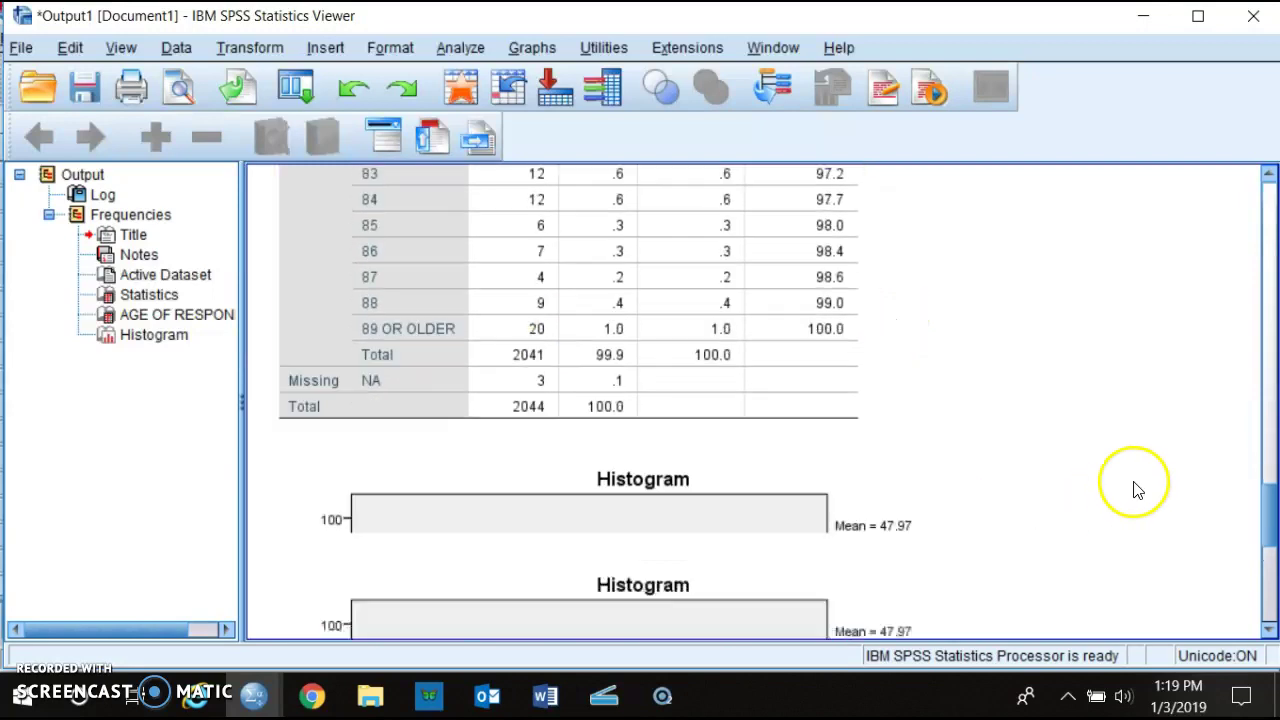
scroll(610, 450, up, 12)
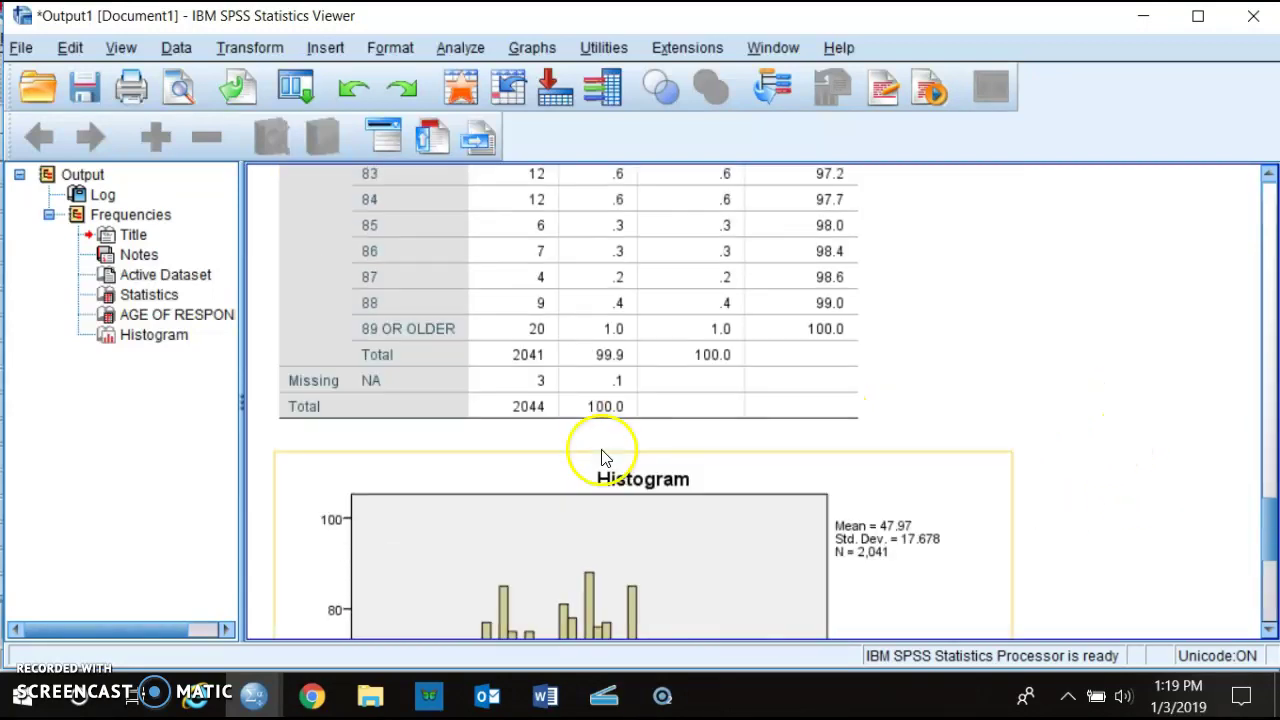
scroll(645, 444, up, 10)
scroll(657, 446, down, 4)
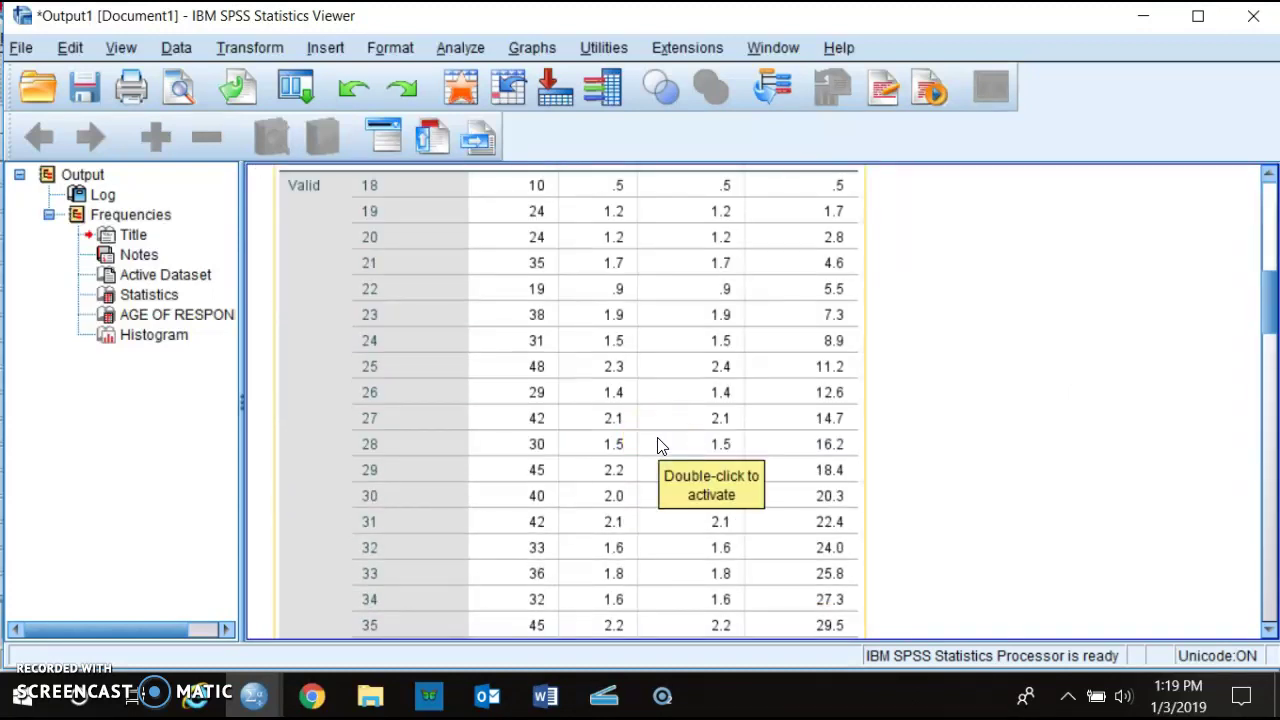
scroll(530, 515, up, 10)
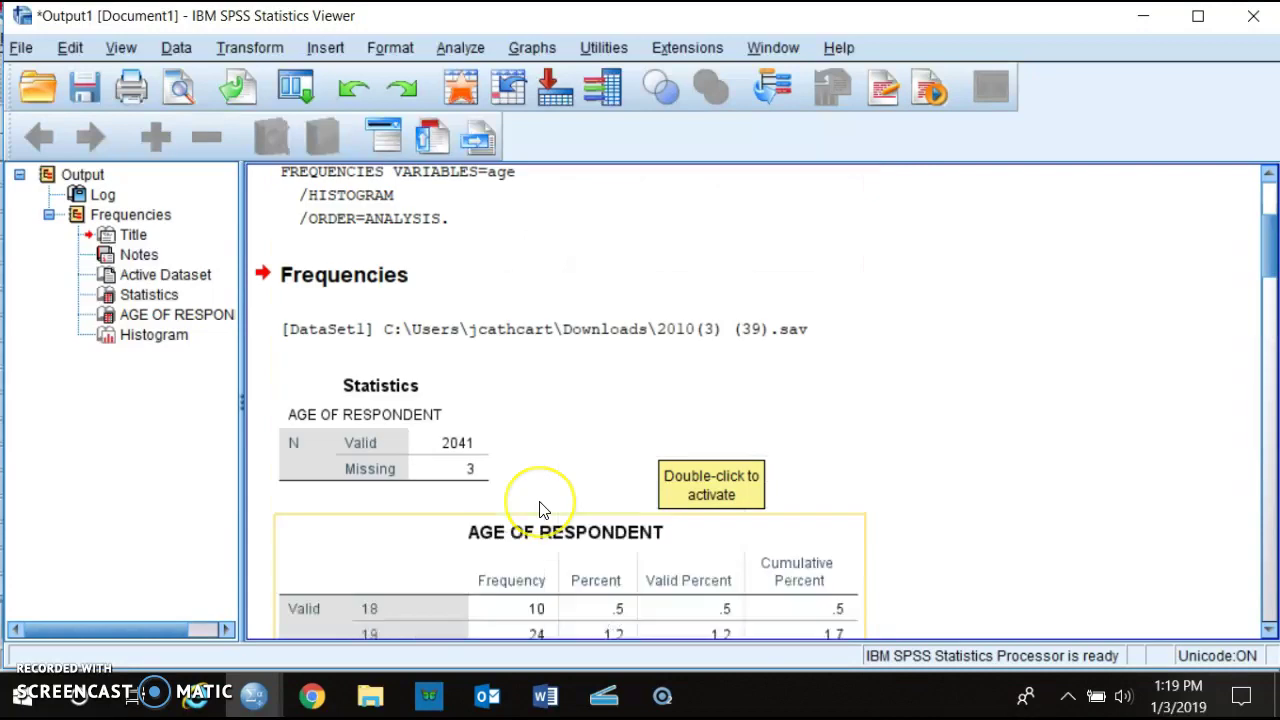
Set up a Crosstabs analysis with variables listed by name and age as the column variable.
click(459, 44)
mouse_move(511, 103)
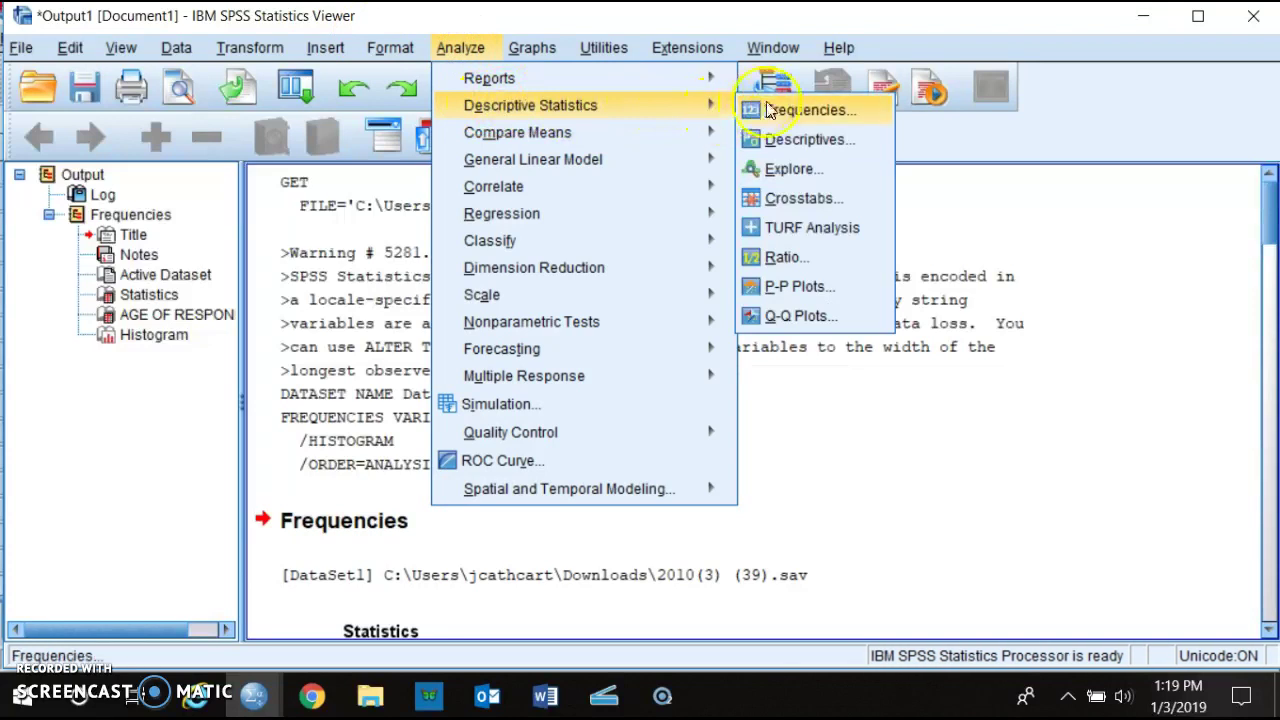
click(802, 197)
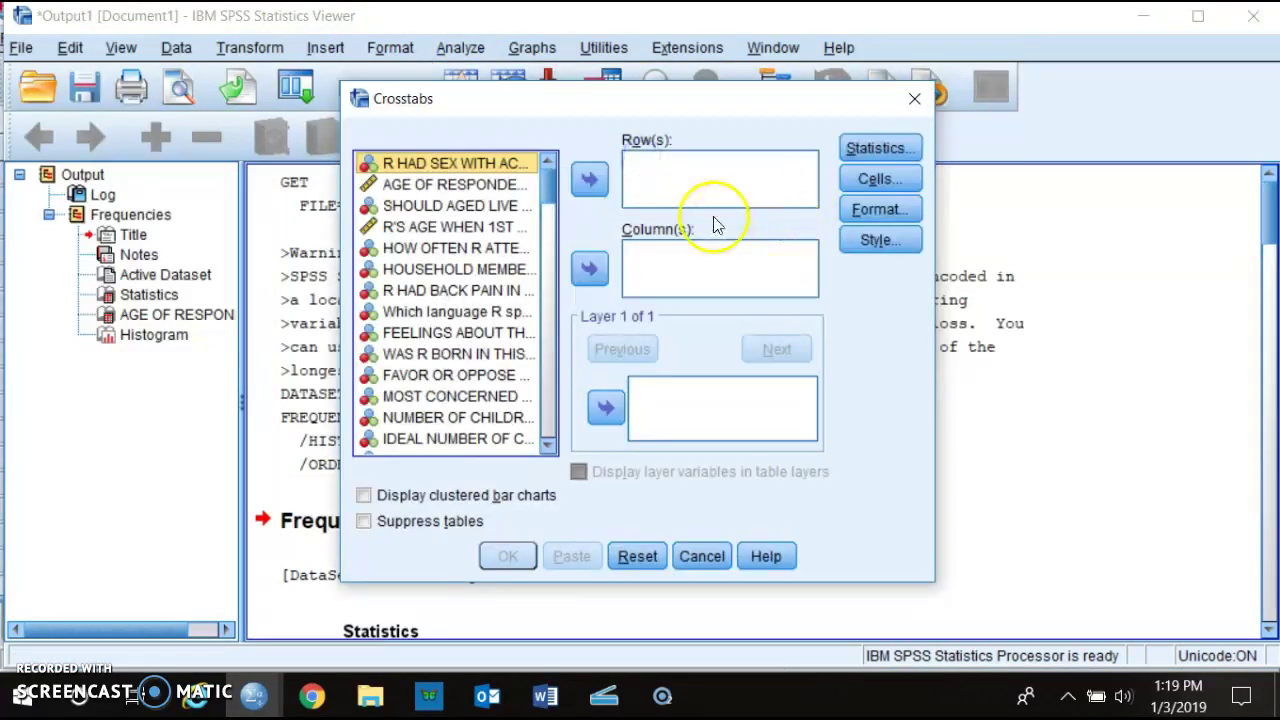
right_click(416, 283)
click(410, 318)
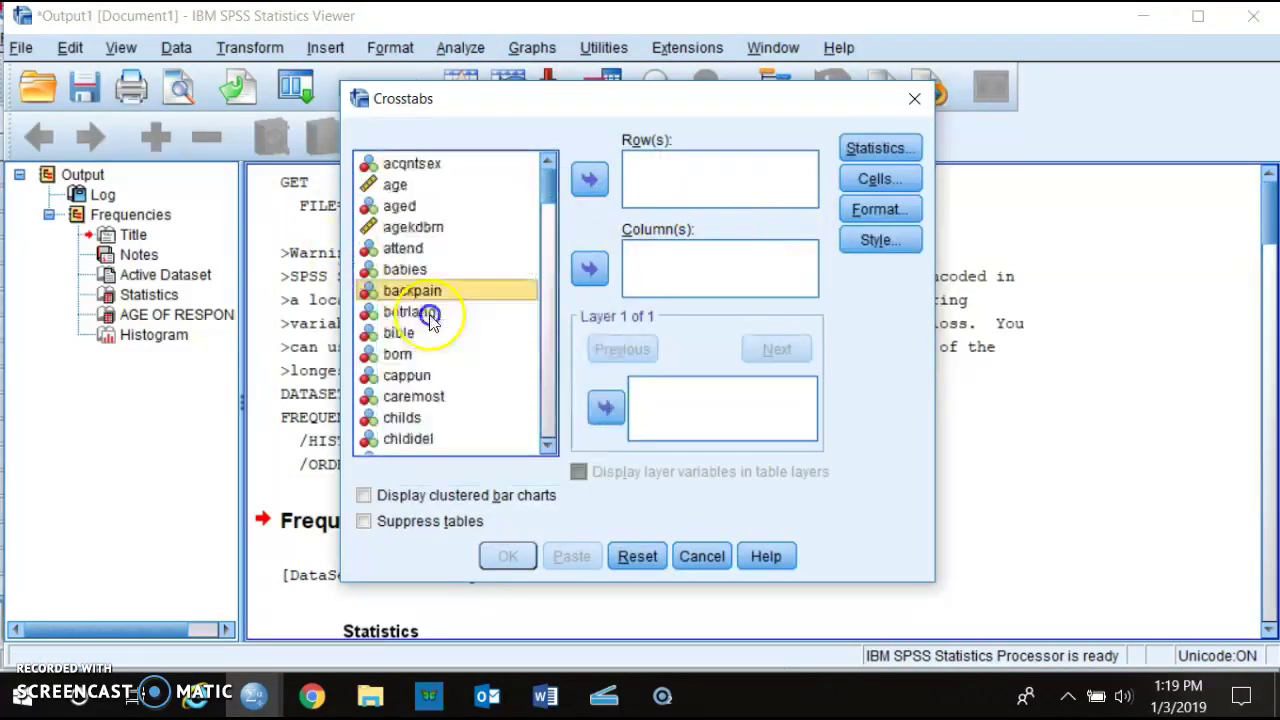
click(397, 185)
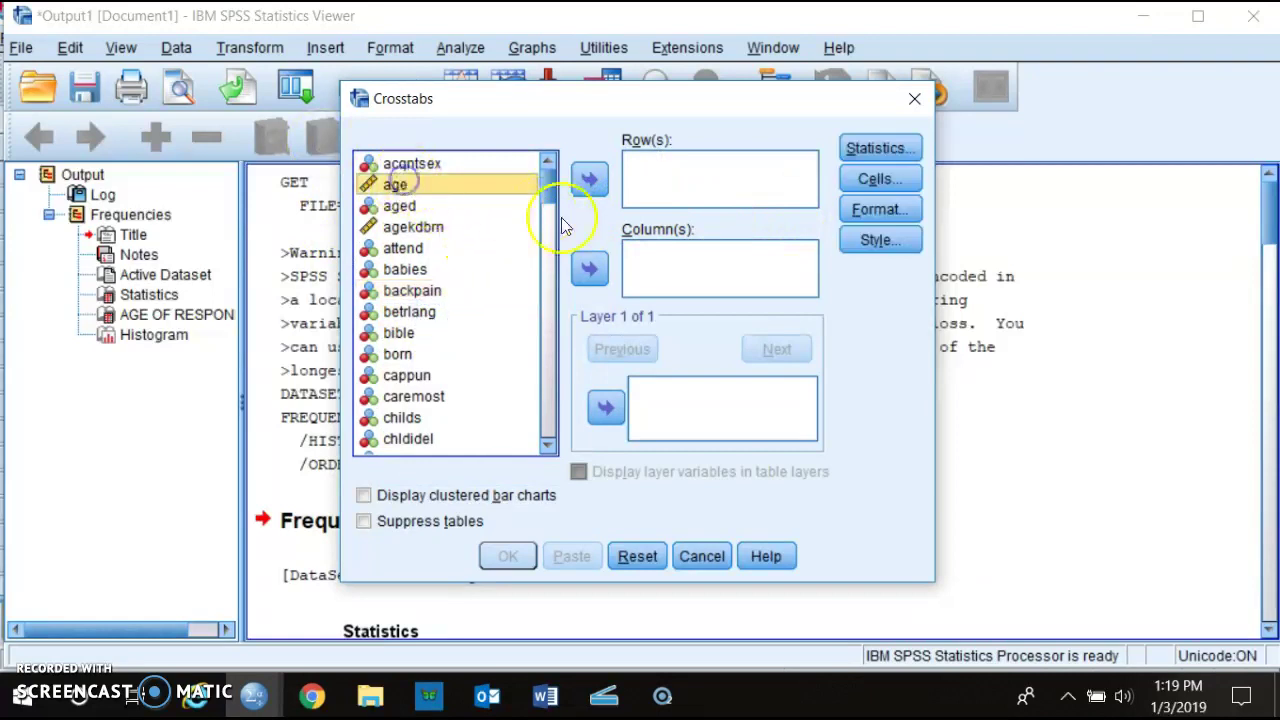
click(592, 268)
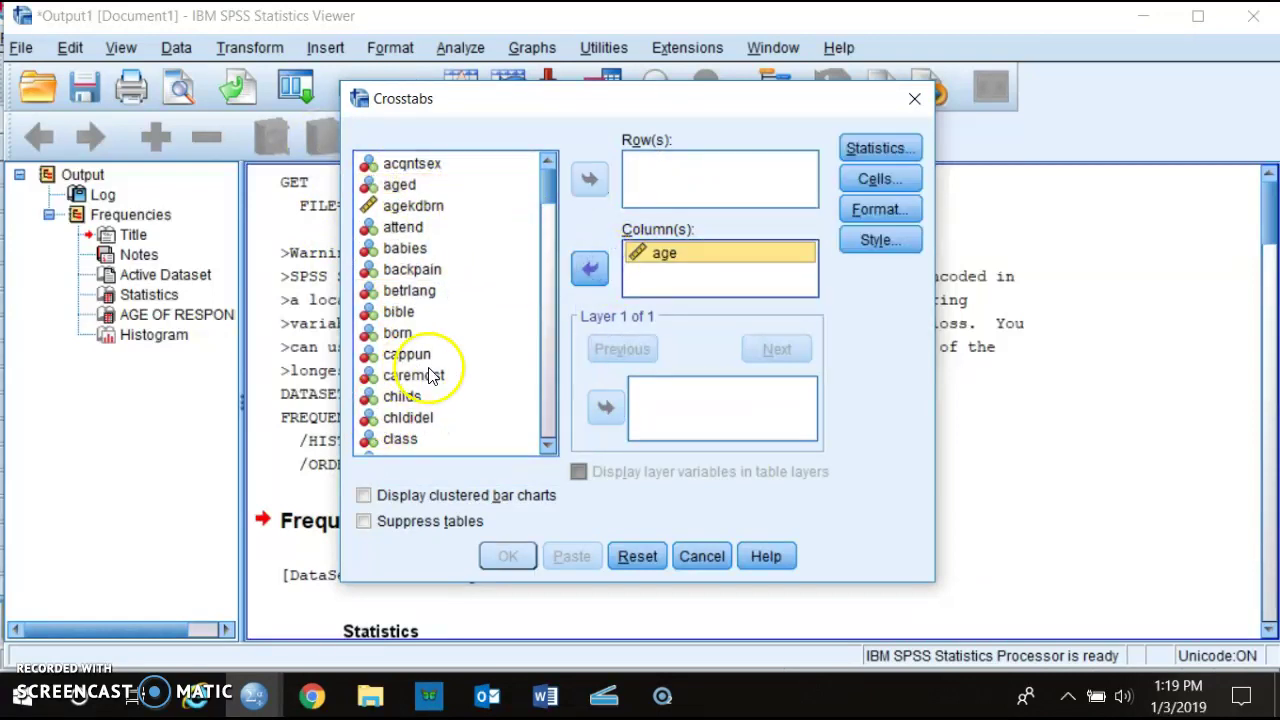
Add god as the row variable of the crosstab.
scroll(465, 340, down, 2)
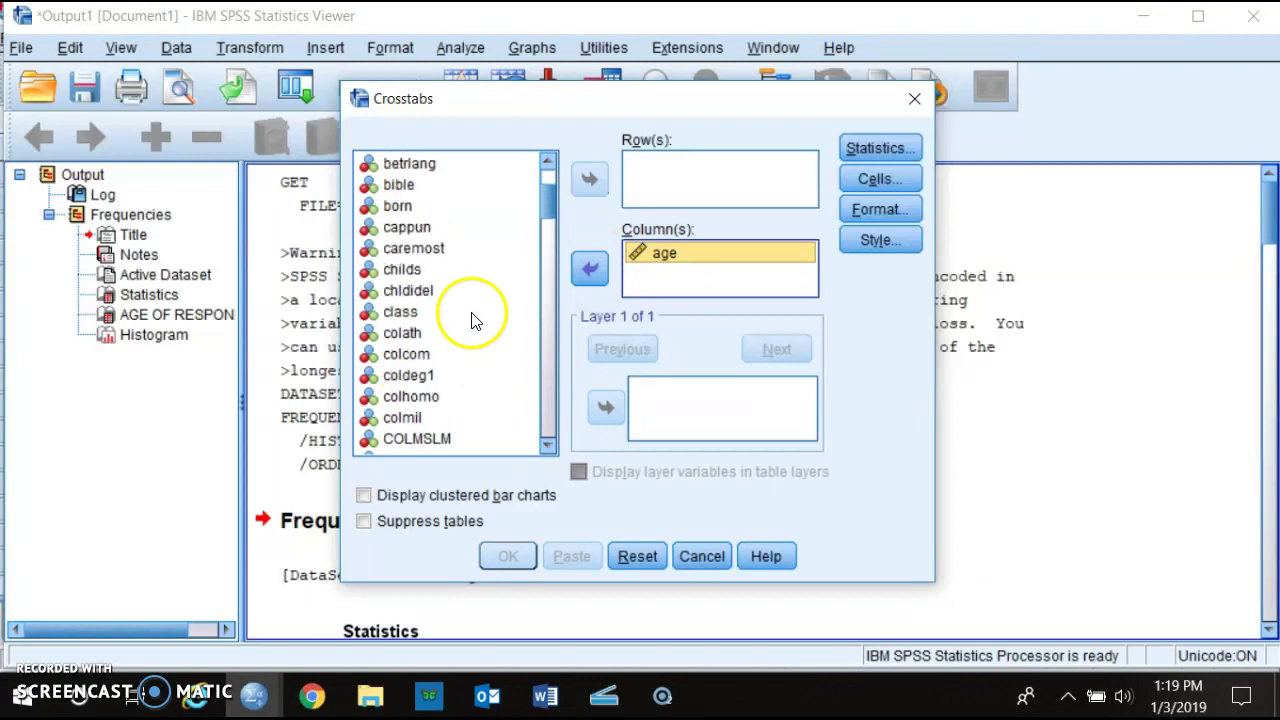
scroll(474, 325, down, 2)
scroll(474, 325, down, 1)
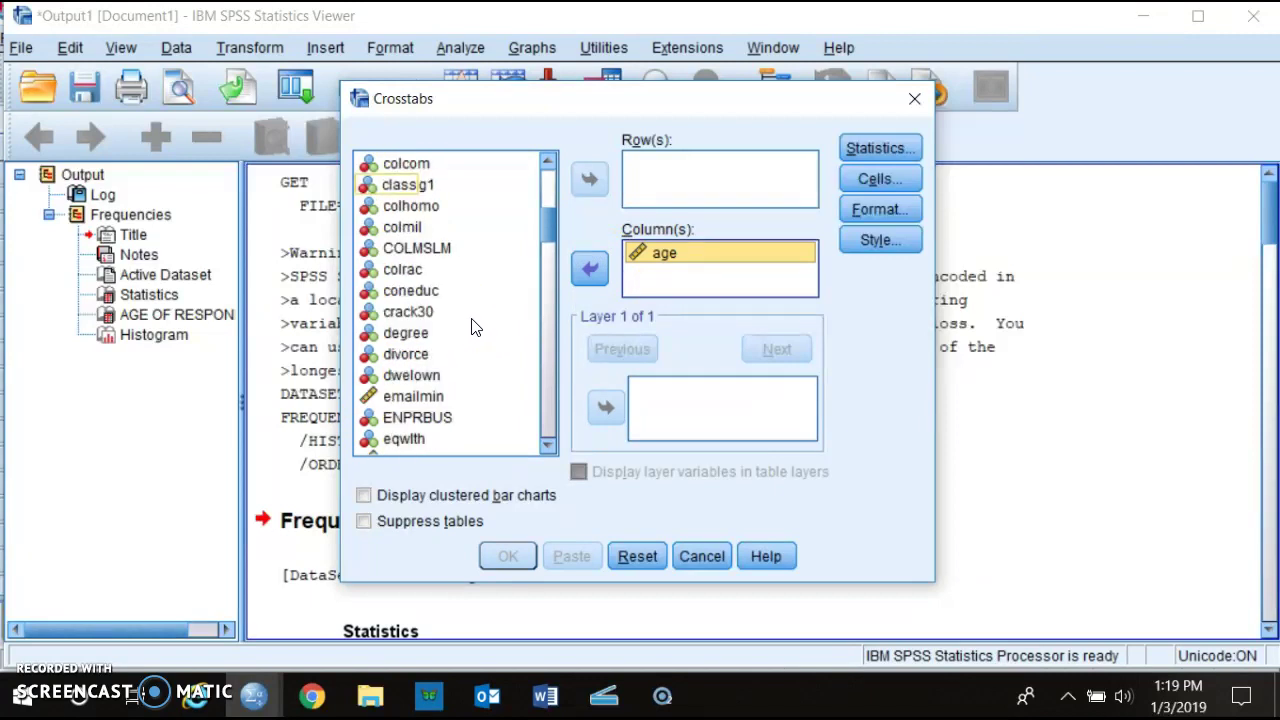
scroll(474, 325, down, 6)
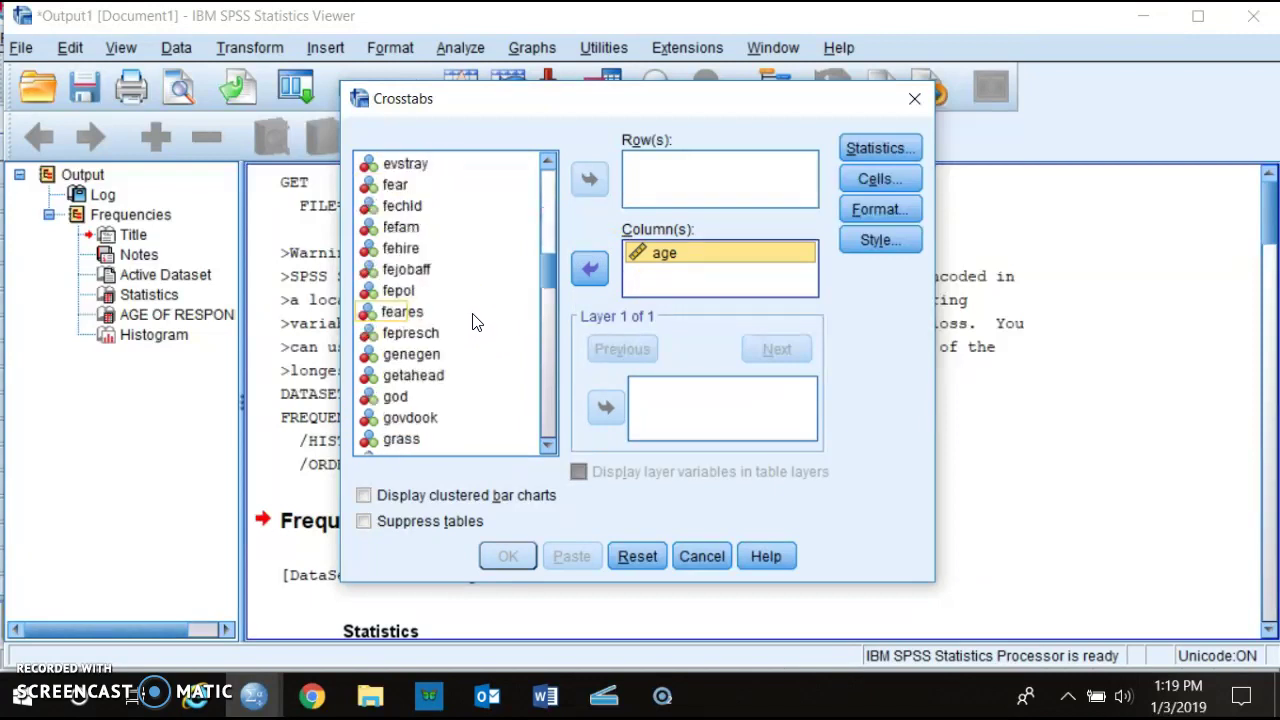
scroll(474, 321, down, 2)
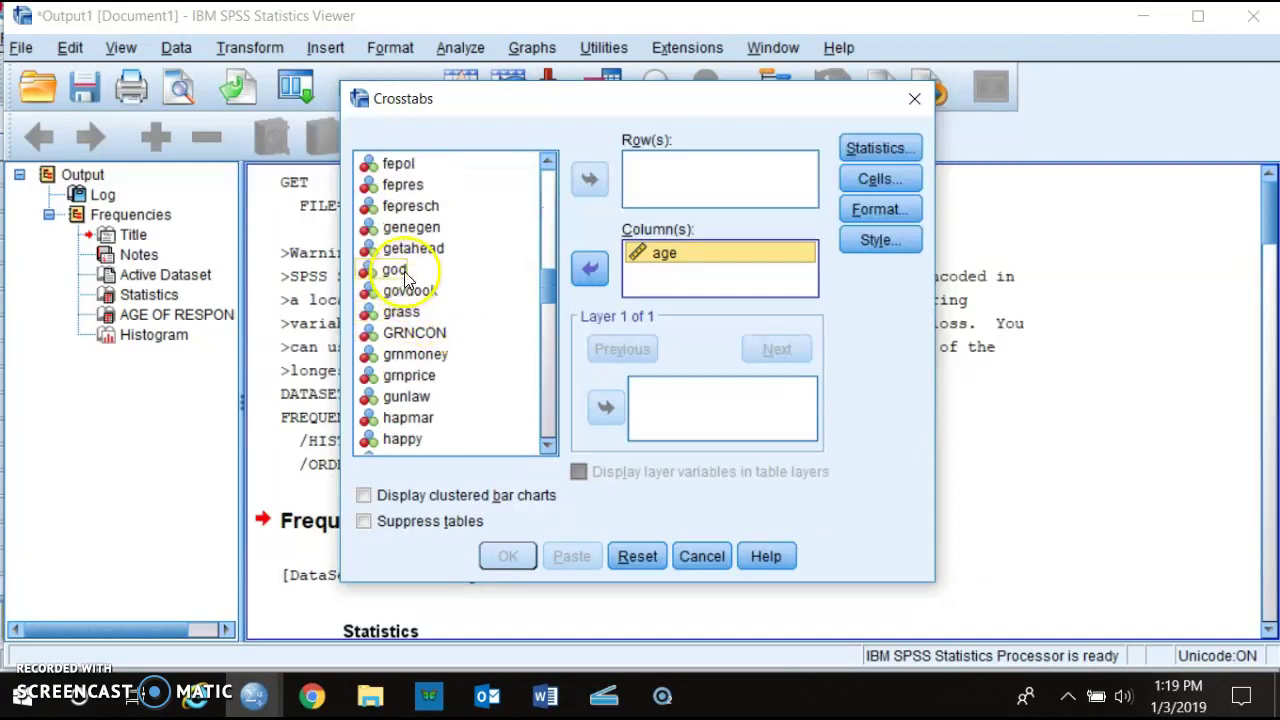
click(476, 272)
click(589, 180)
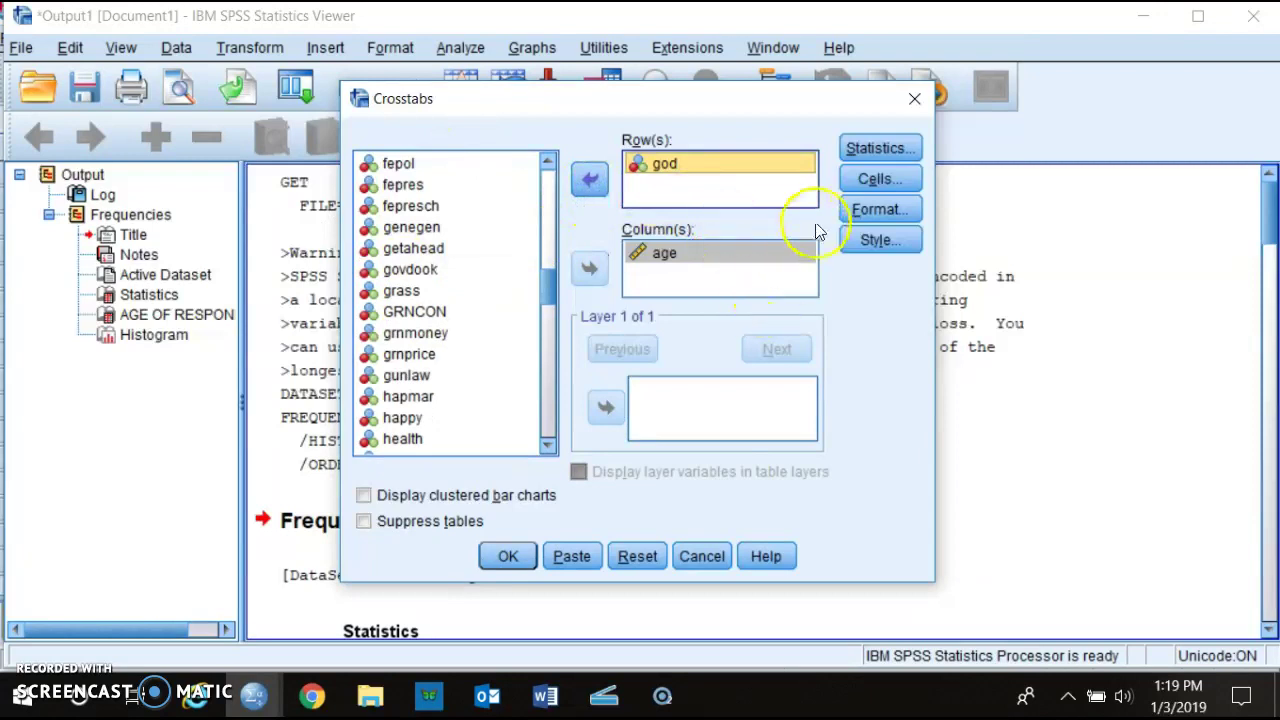
Include column percentages in the crosstab cells and run the analysis.
click(875, 180)
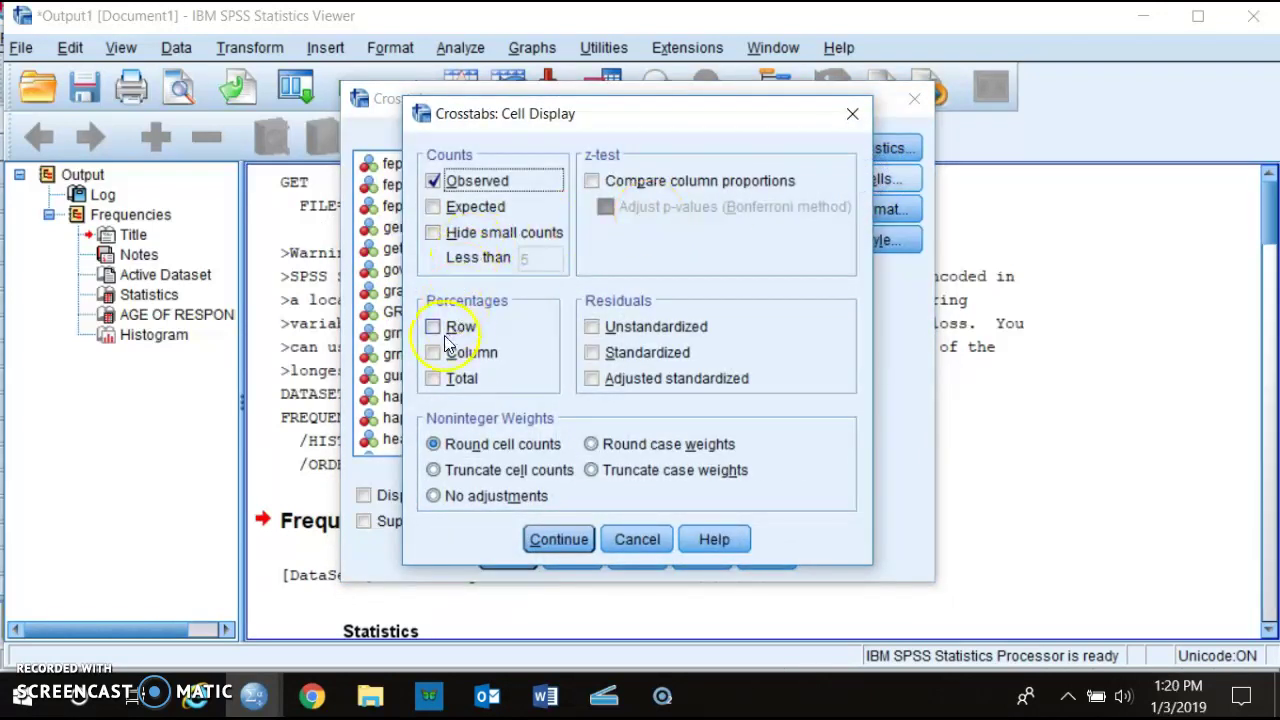
click(434, 353)
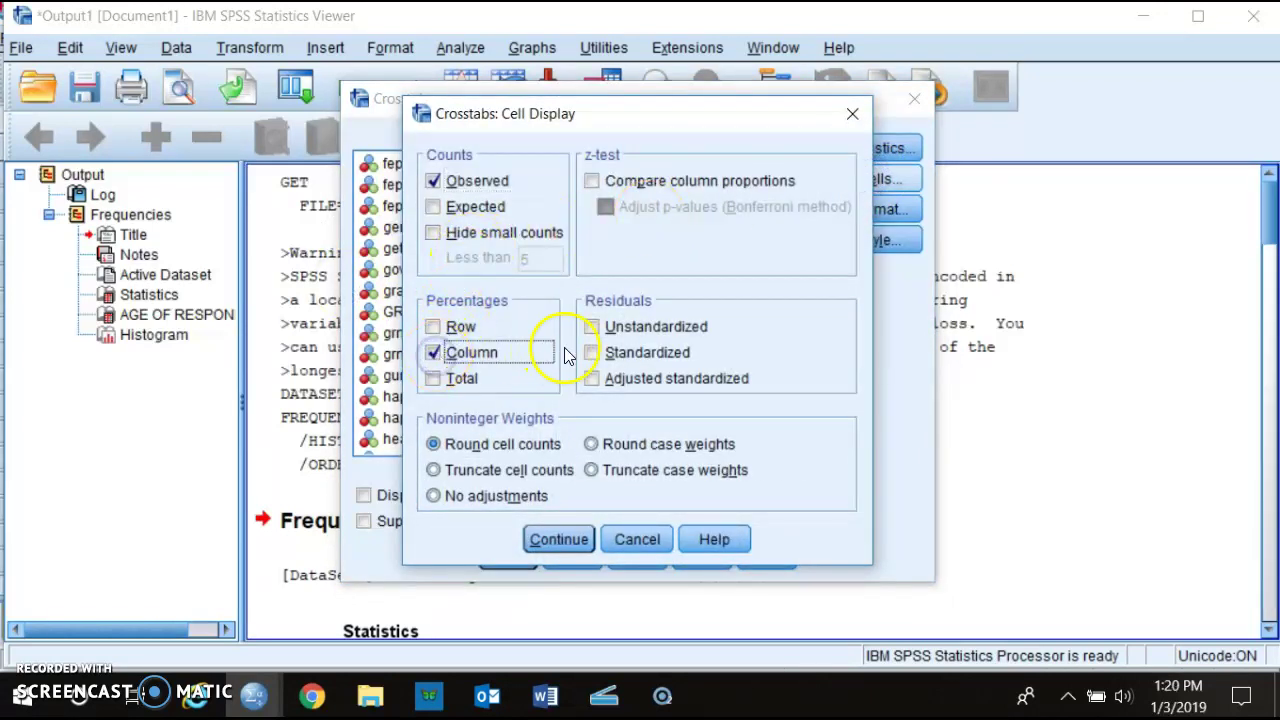
click(560, 540)
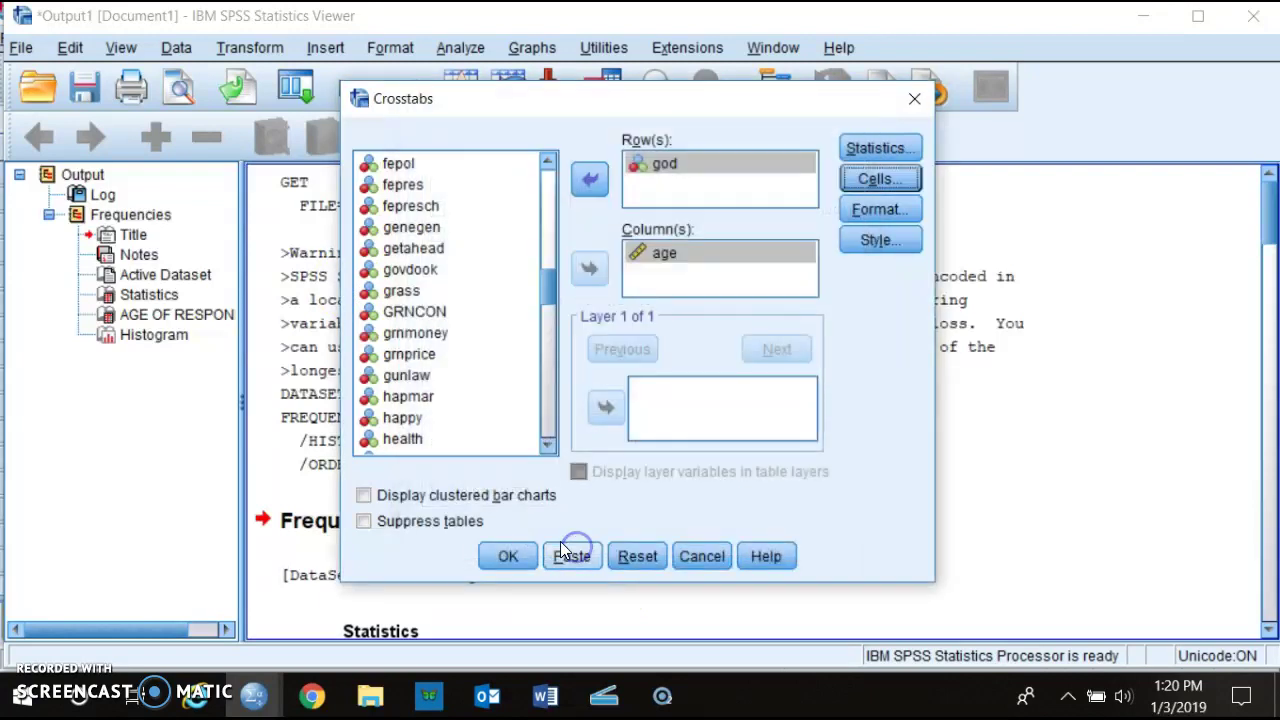
click(505, 553)
Examine the crosstabulation of confidence in the existence of God by age of respondent.
scroll(950, 445, down, 5)
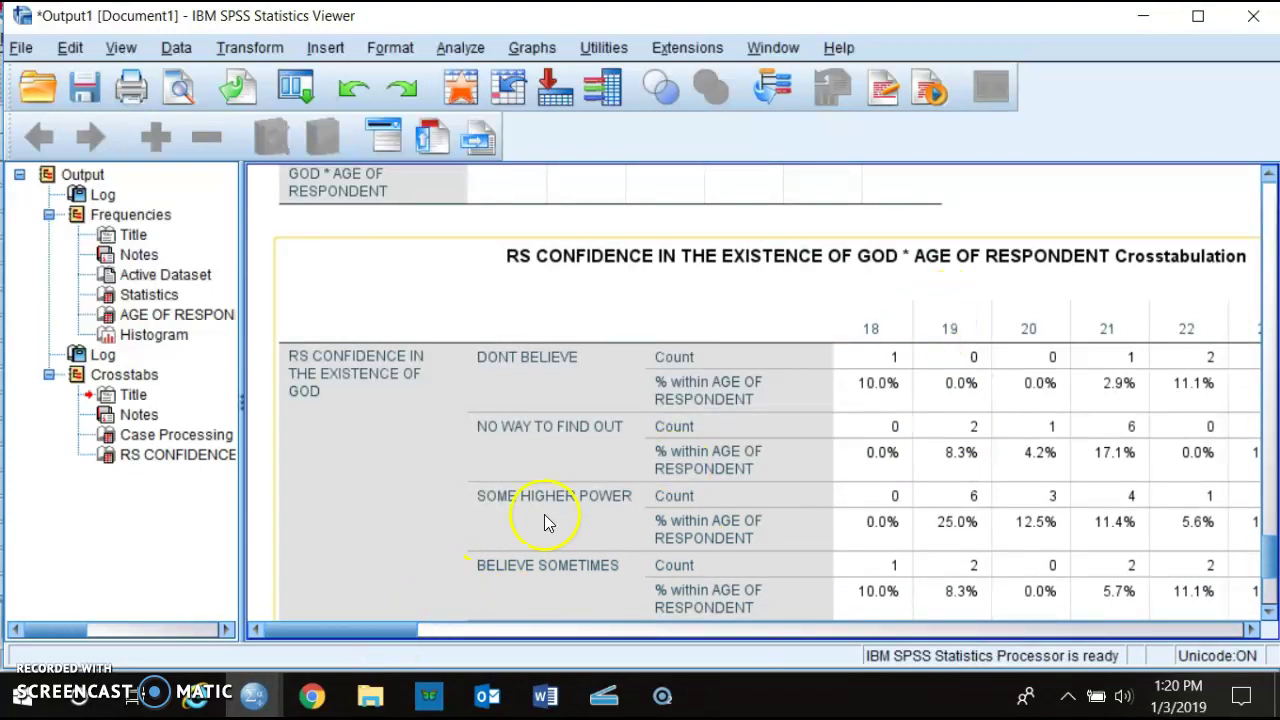
scroll(600, 452, down, 3)
drag(366, 624, 350, 690)
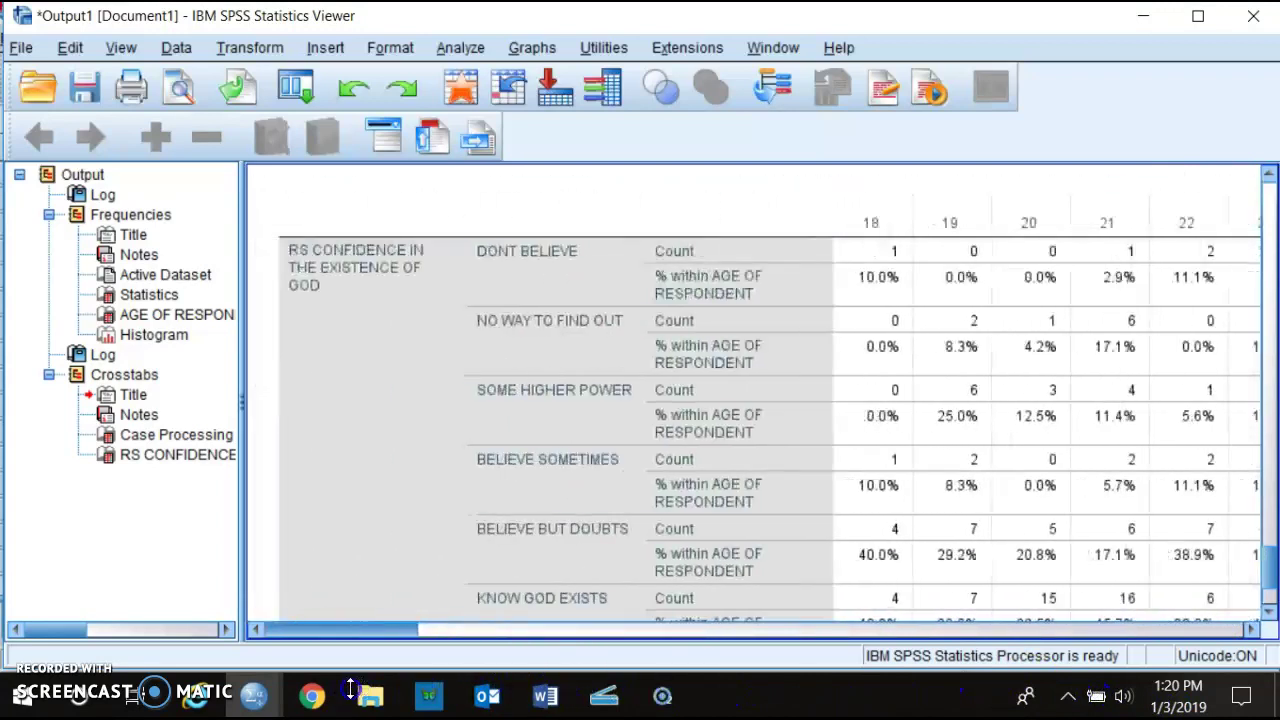
Compare the belief-in-God percentages across the individual age columns of the crosstab.
scroll(696, 328, down, 3)
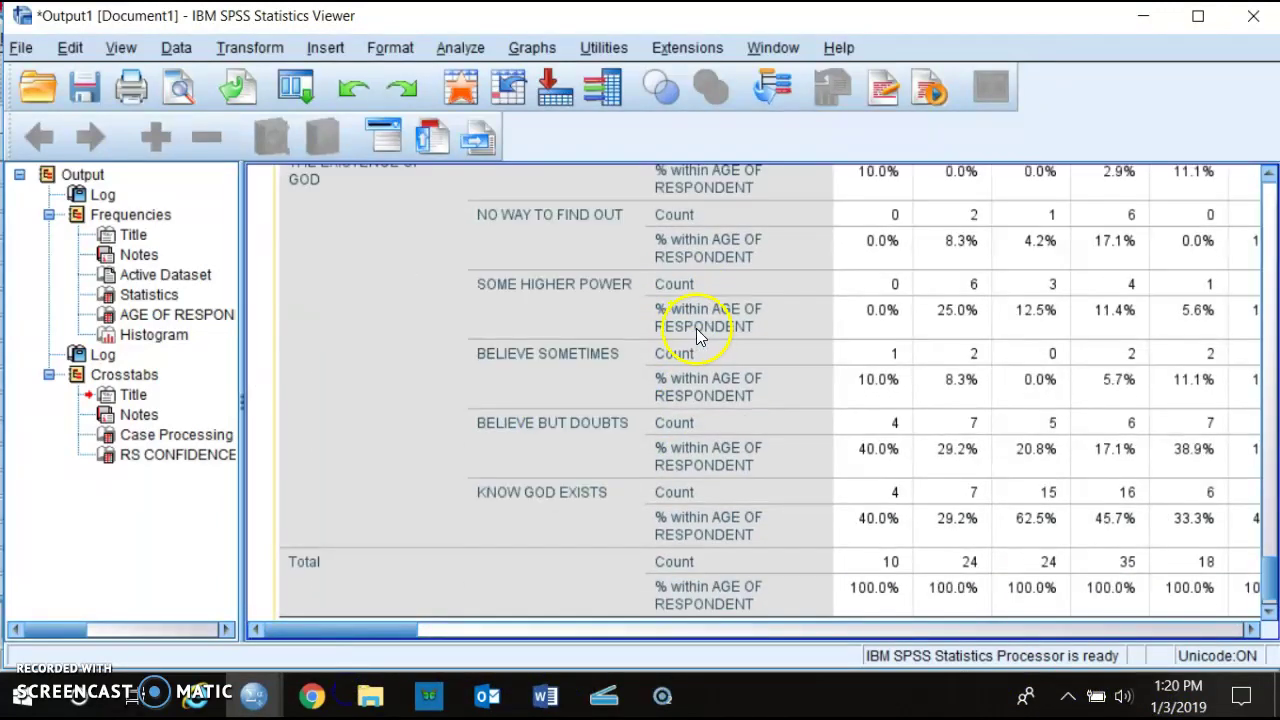
scroll(703, 351, up, 6)
scroll(657, 463, down, 3)
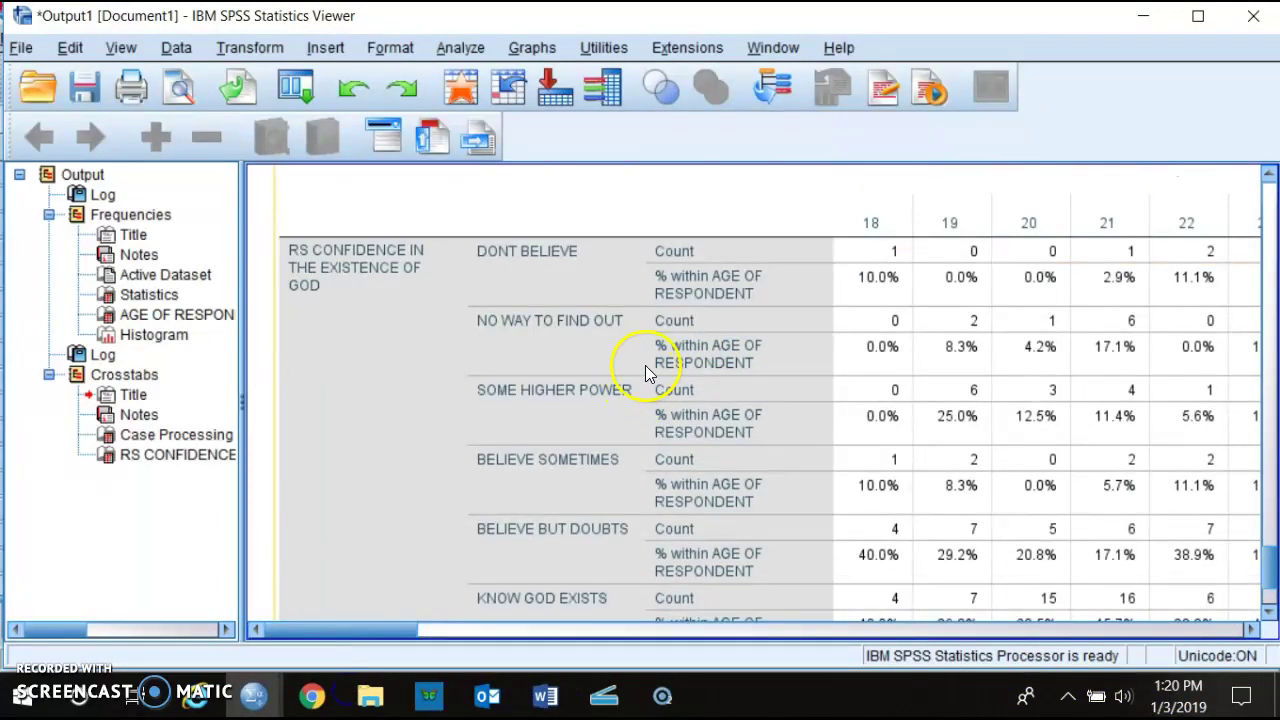
drag(374, 632, 512, 653)
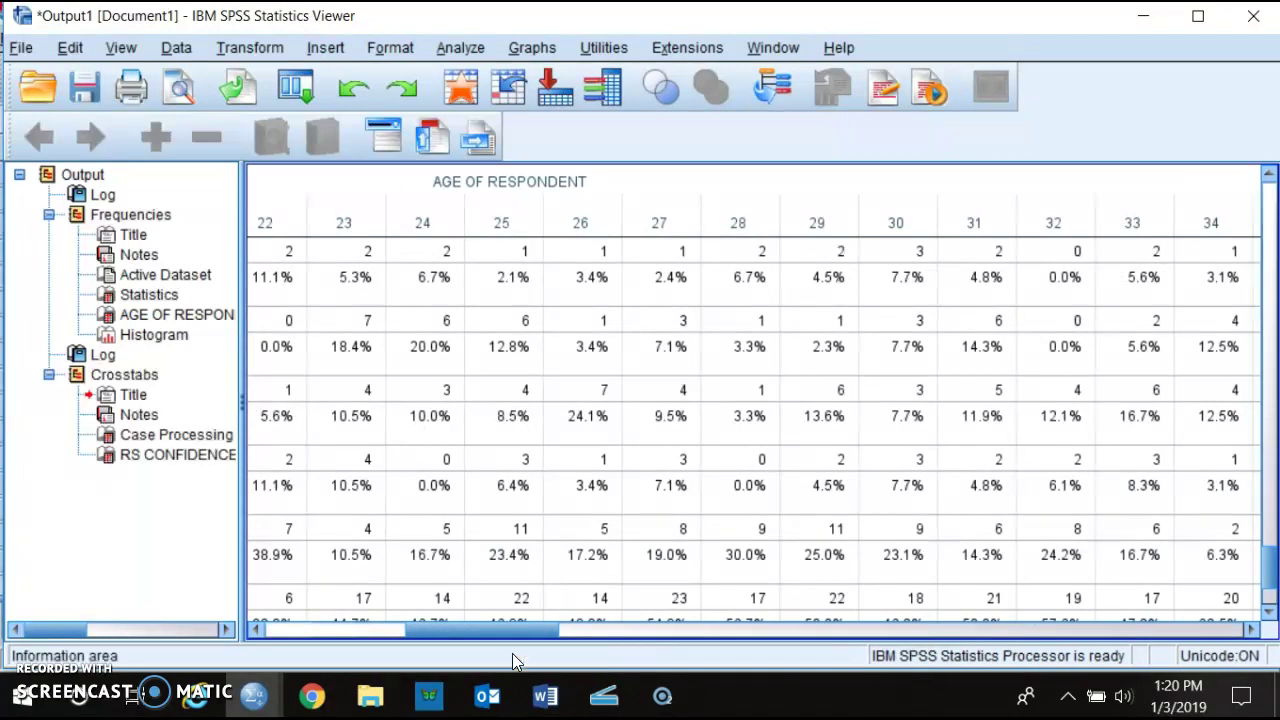
drag(420, 638, 251, 594)
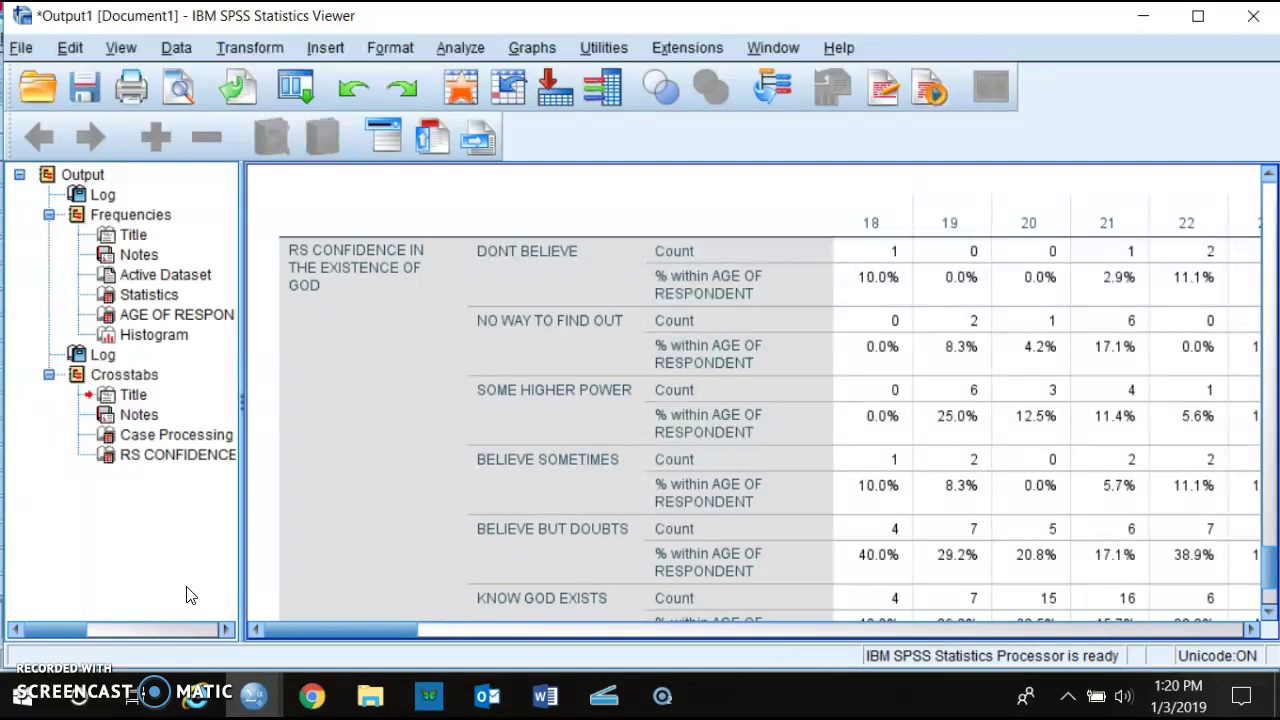
Start a Recode into Different Variables with variables listed by name and age as the input variable.
click(250, 50)
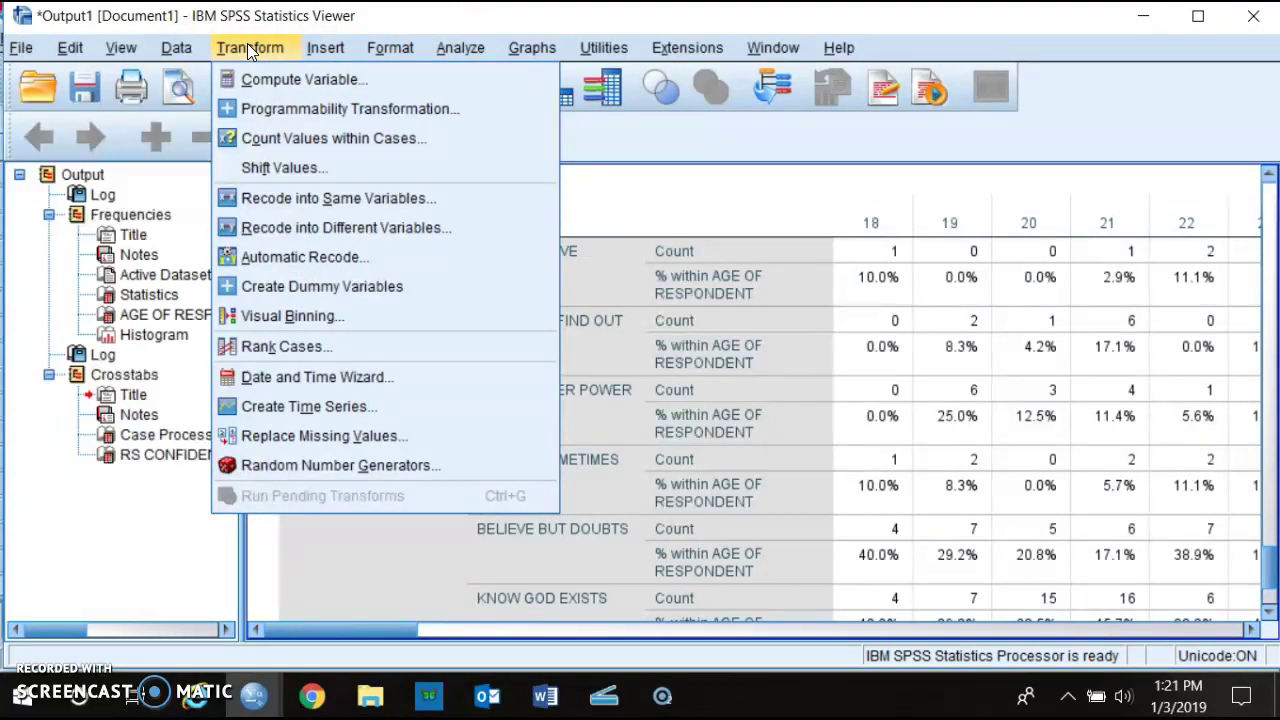
click(304, 229)
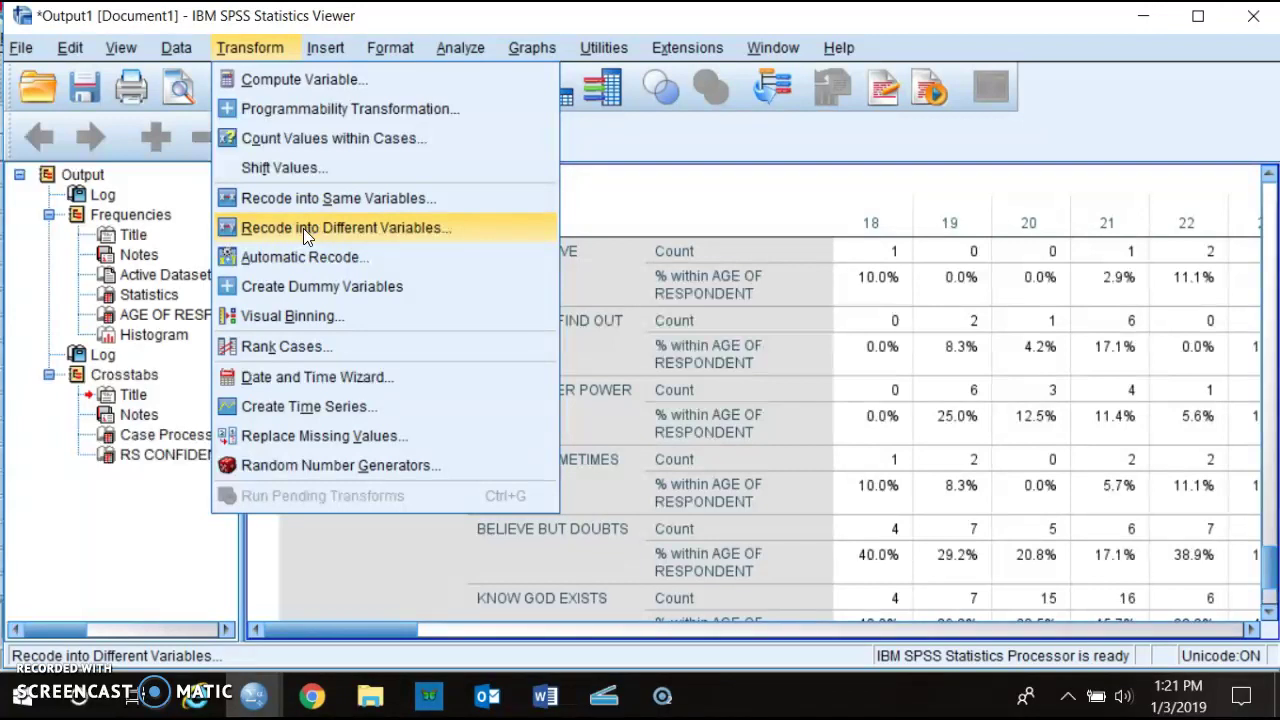
click(303, 228)
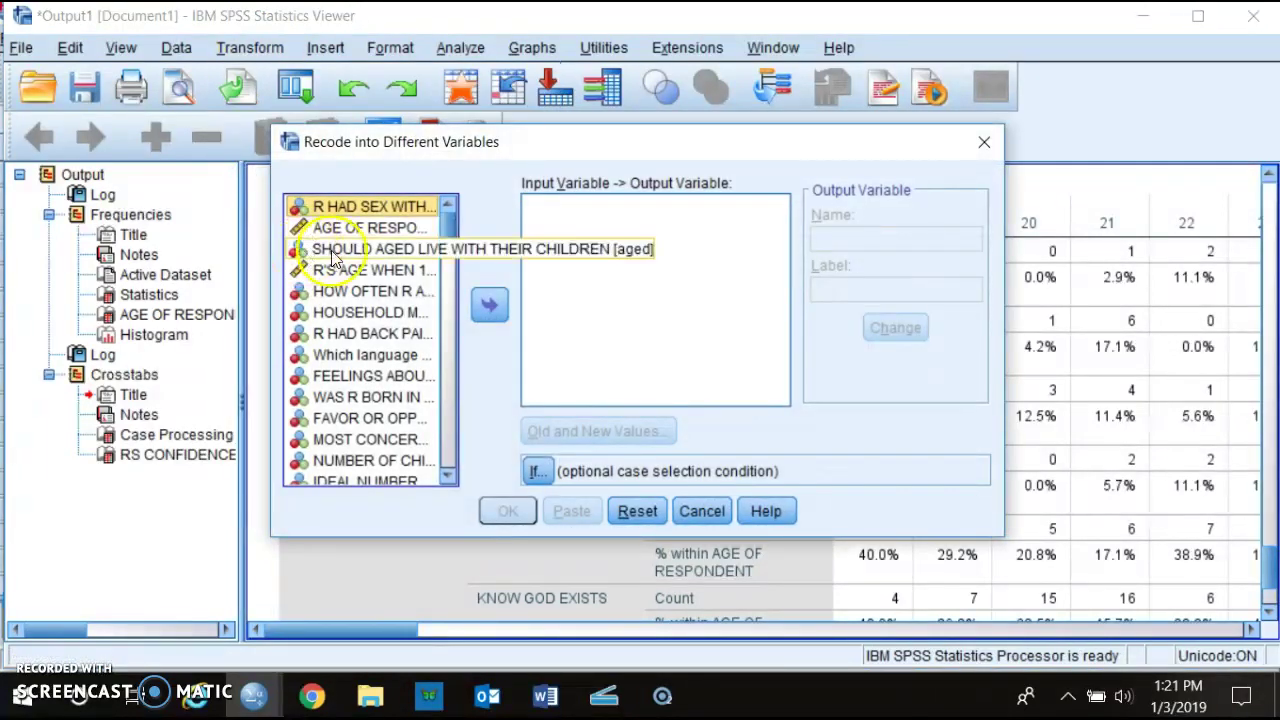
right_click(330, 249)
click(340, 274)
click(326, 228)
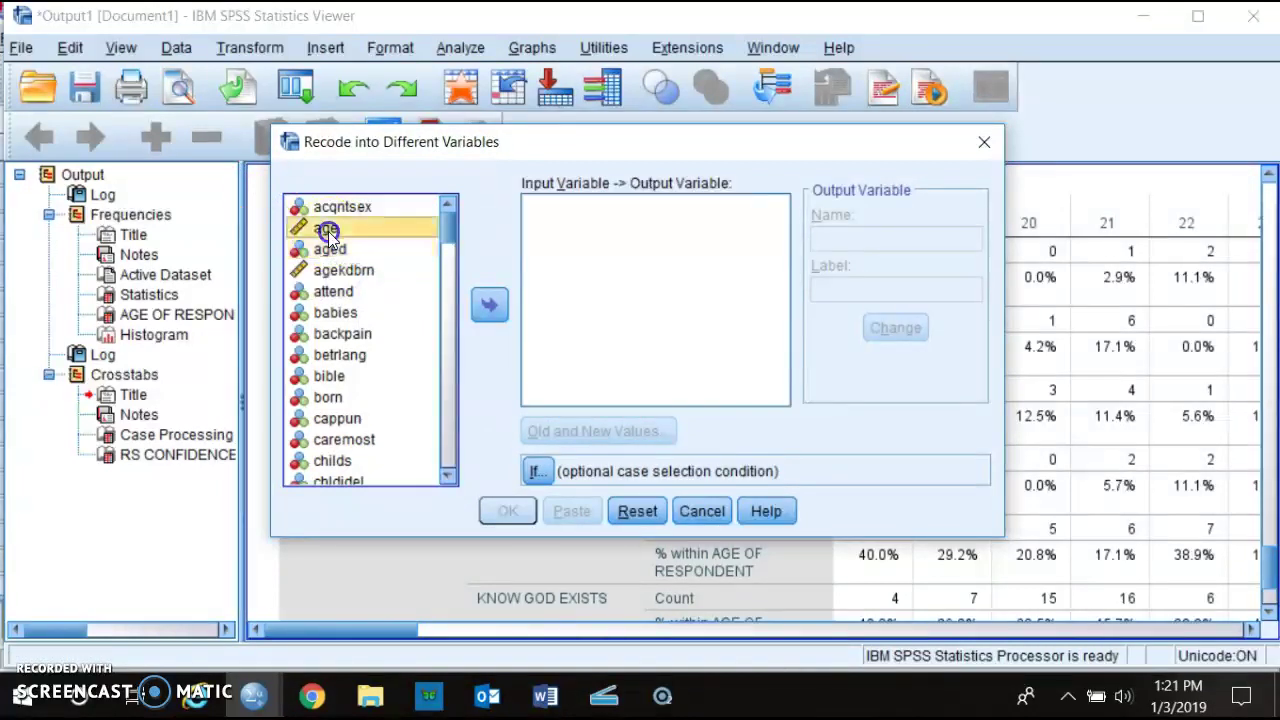
click(489, 306)
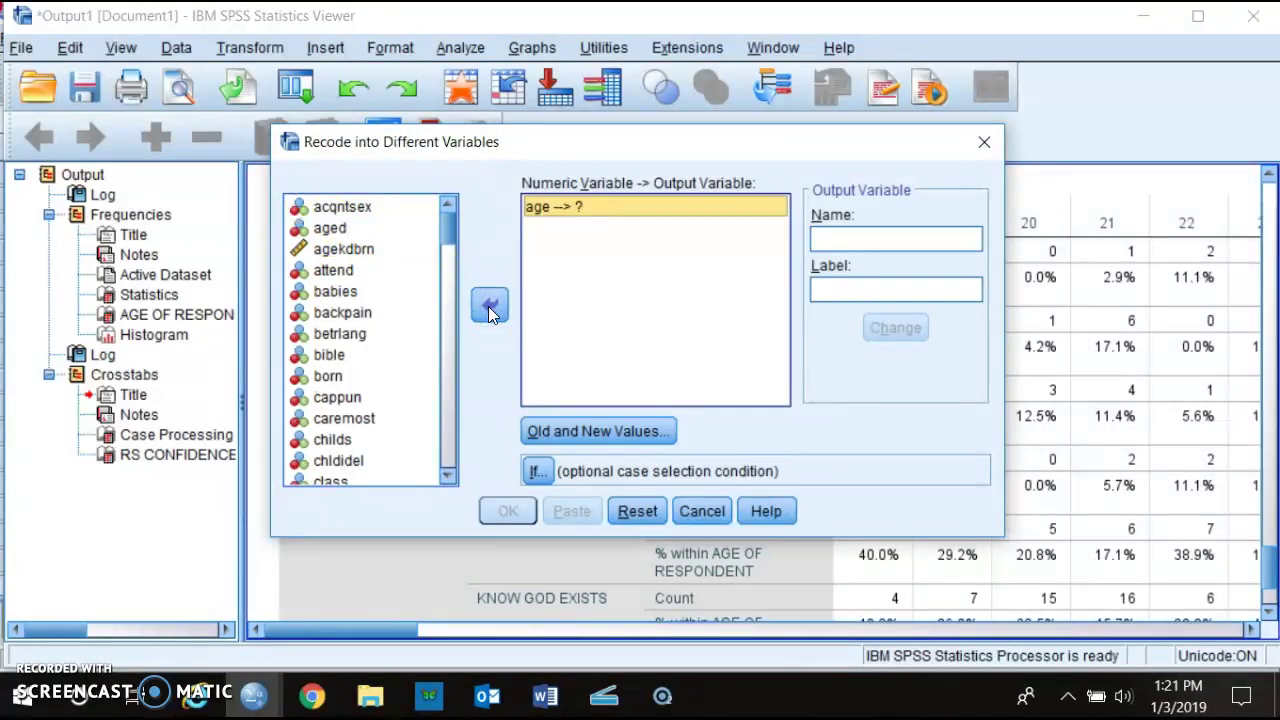
Name the output variable Age2 and label it "Recoded Age Variable".
click(816, 238)
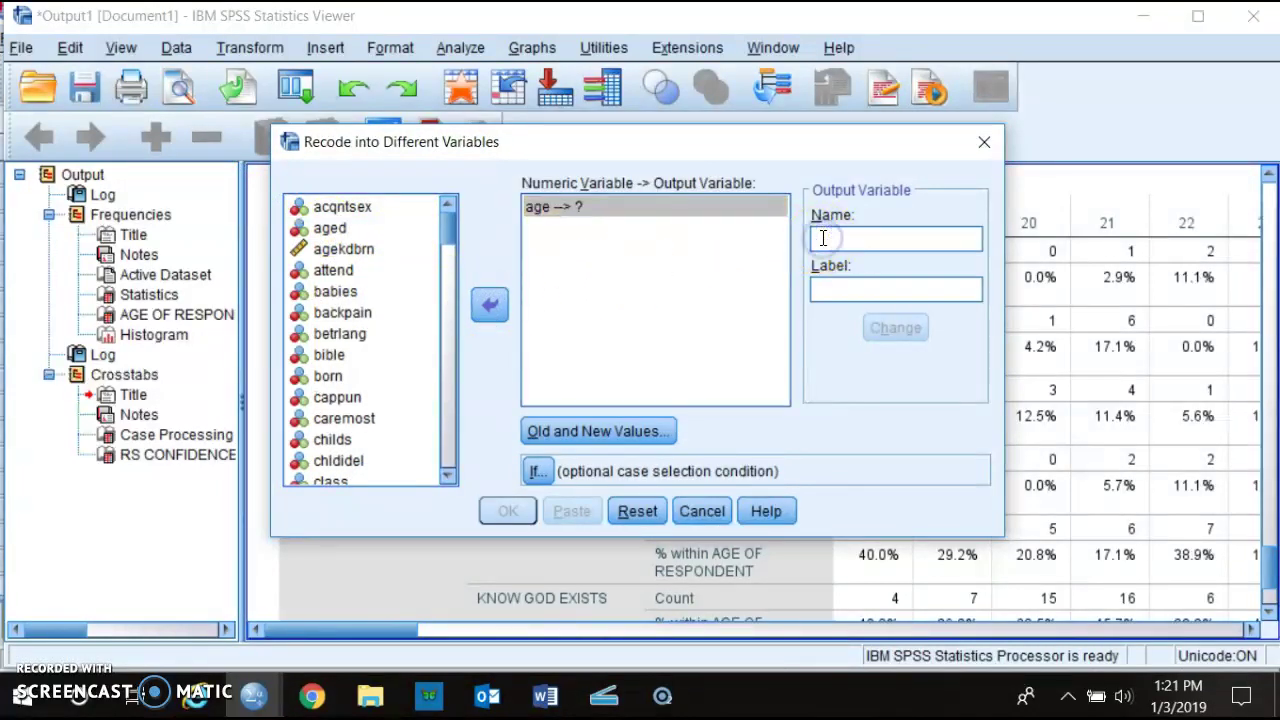
text(Age2)
click(871, 288)
text(Re)
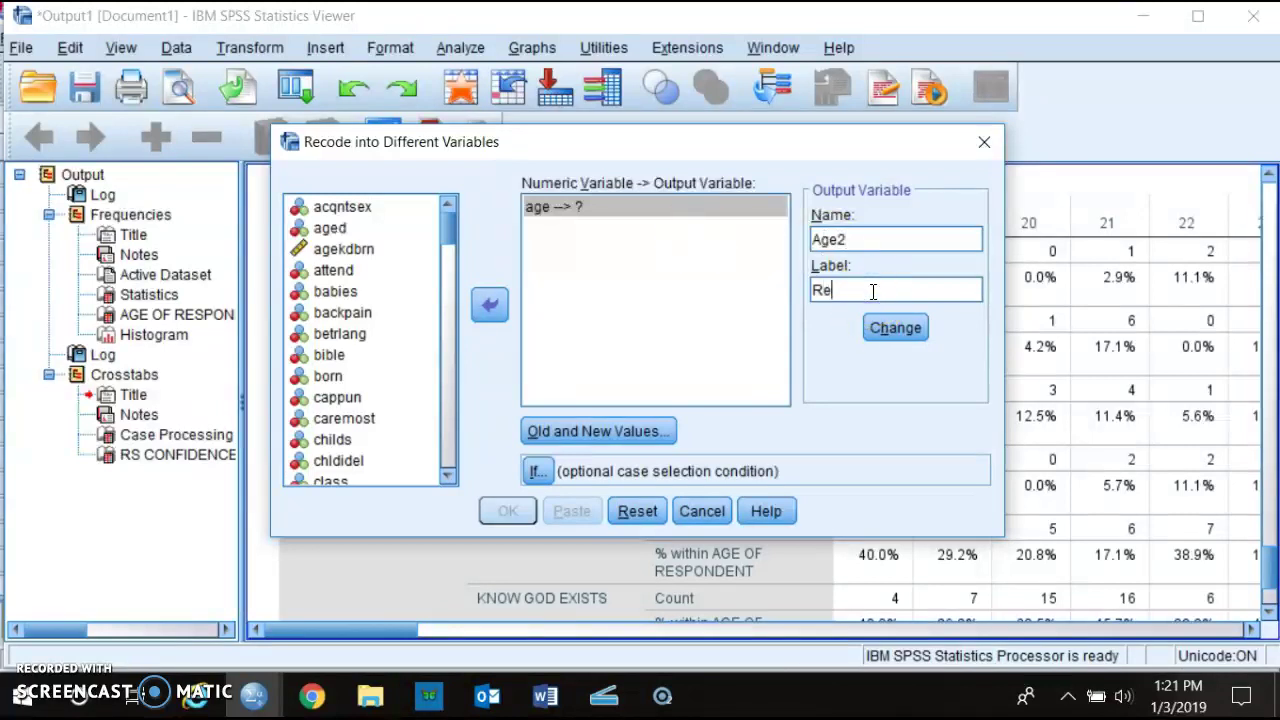
text(coded Age Variable)
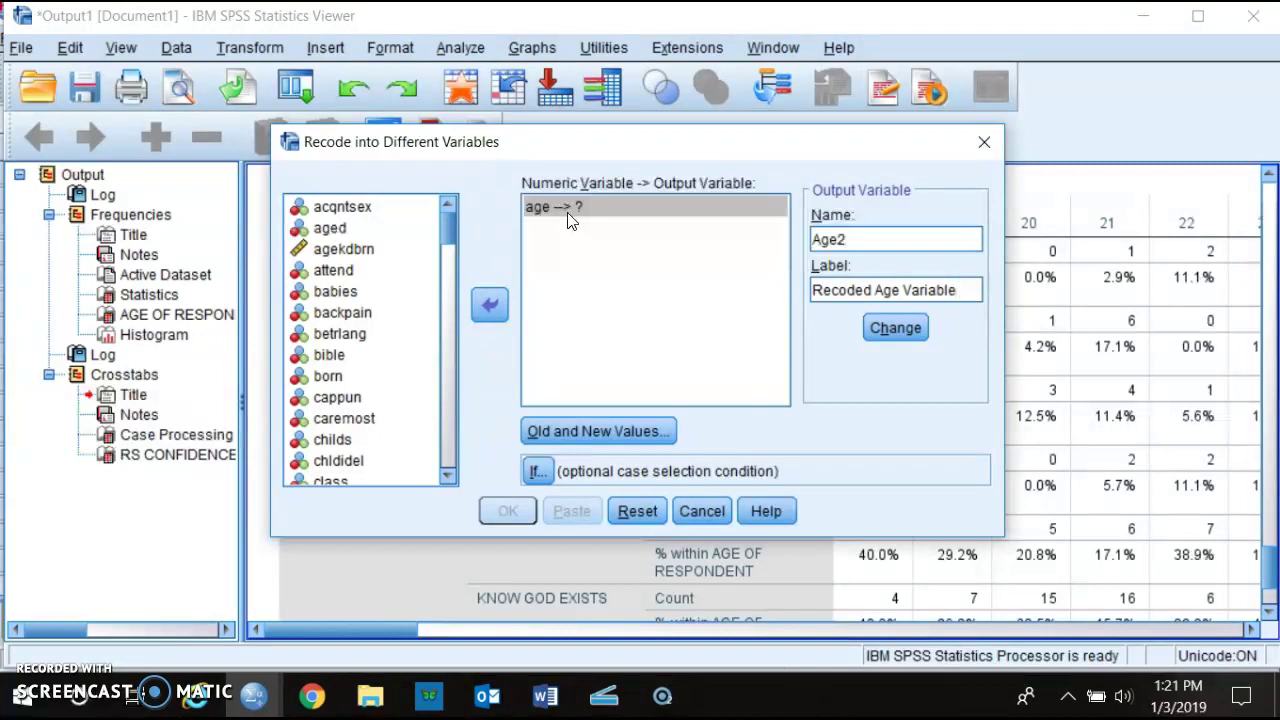
Define the first old-to-new value rule, recoding the age range 18 through 29 to 1.
click(596, 433)
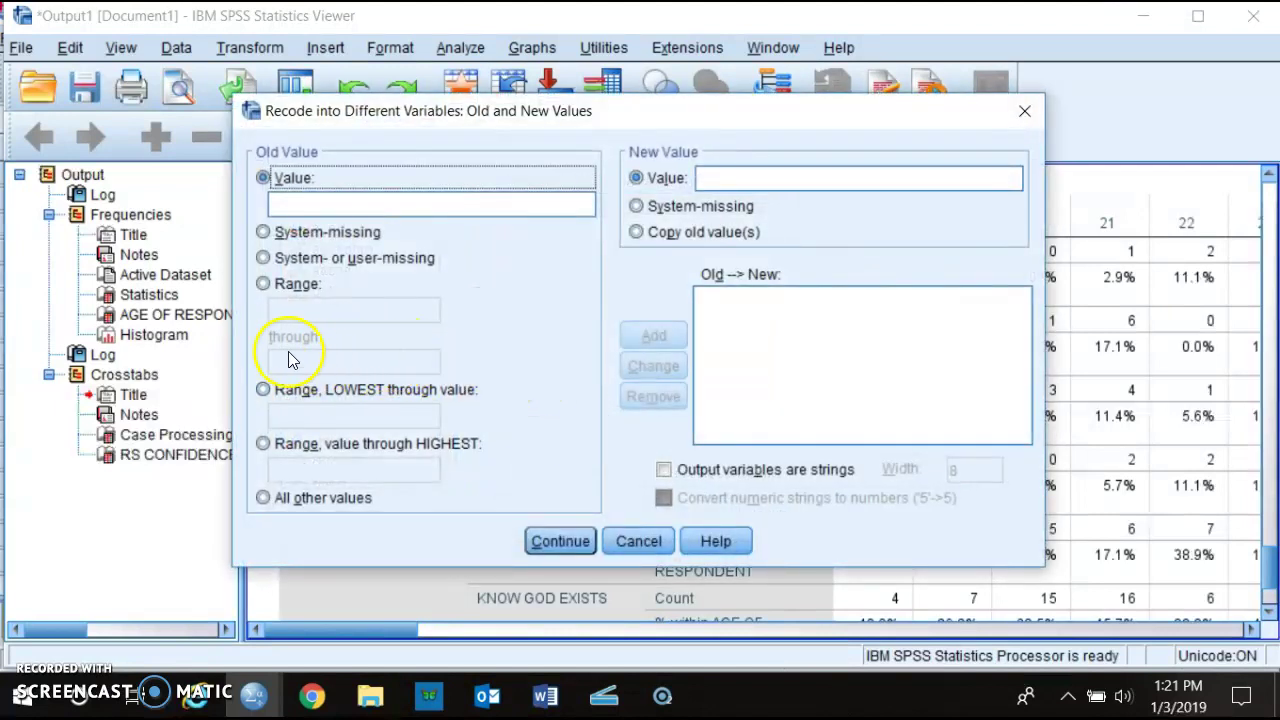
click(263, 285)
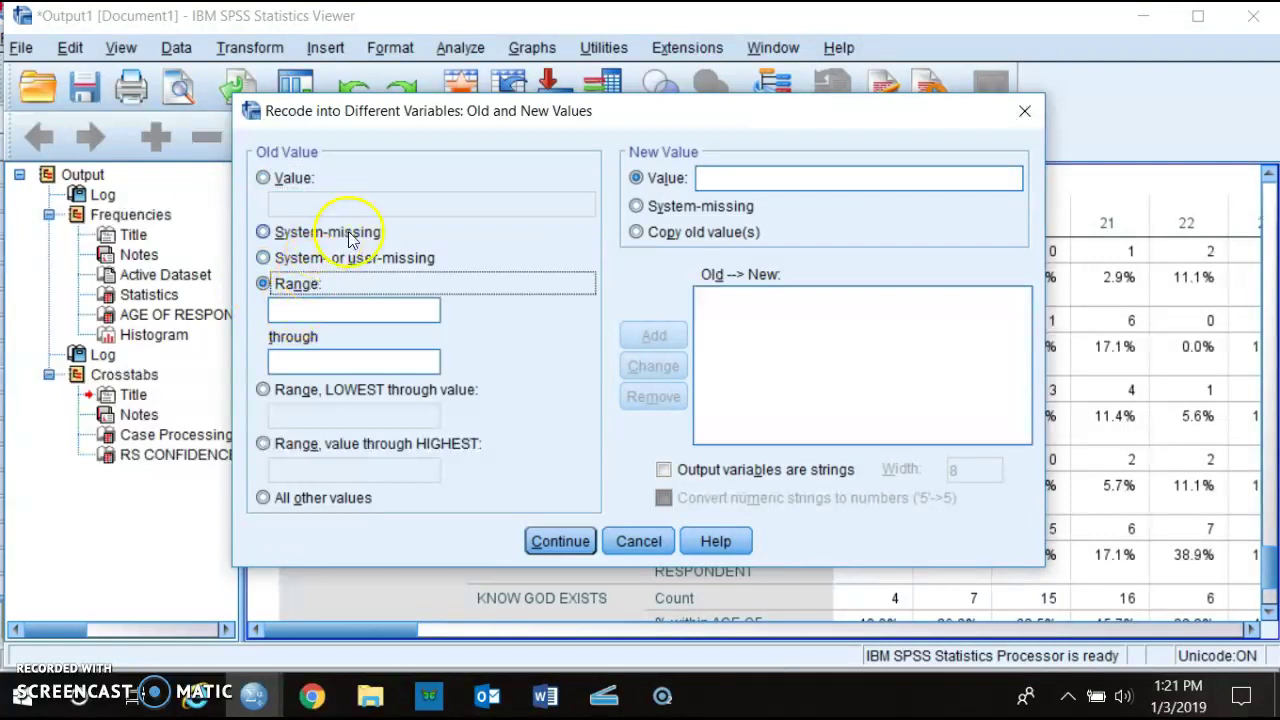
click(288, 311)
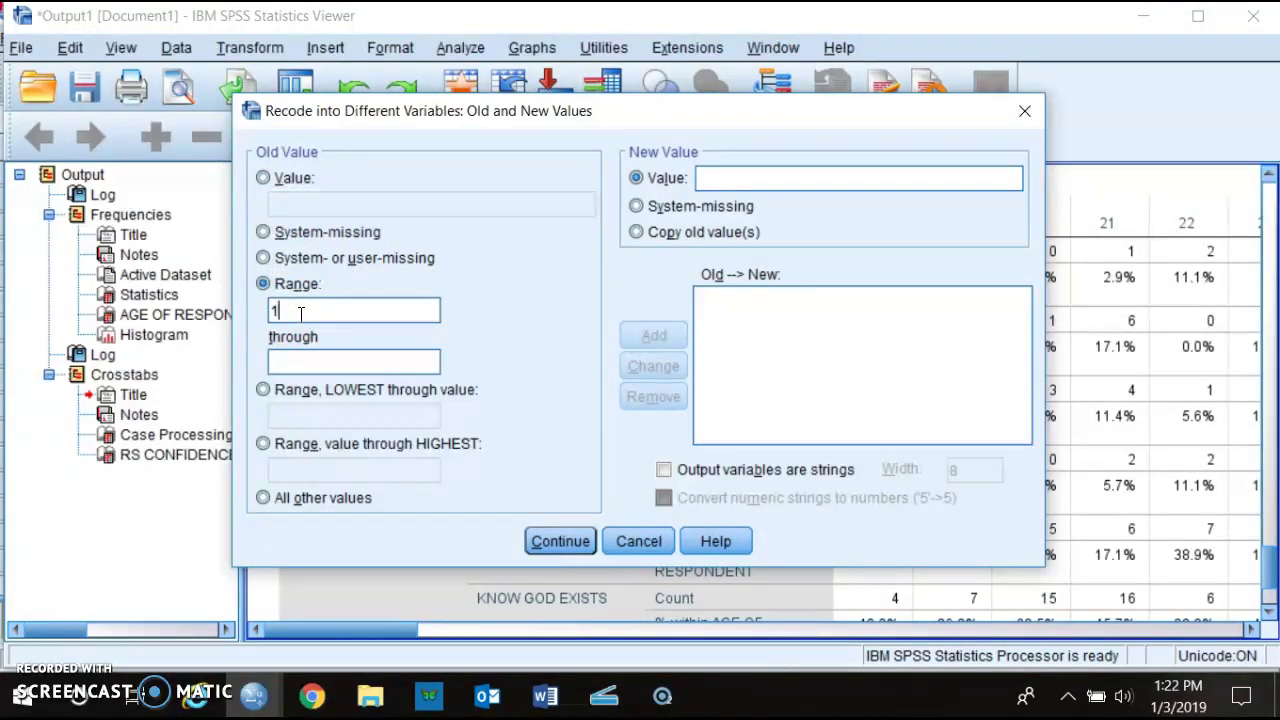
click(285, 362)
text(29)
click(748, 177)
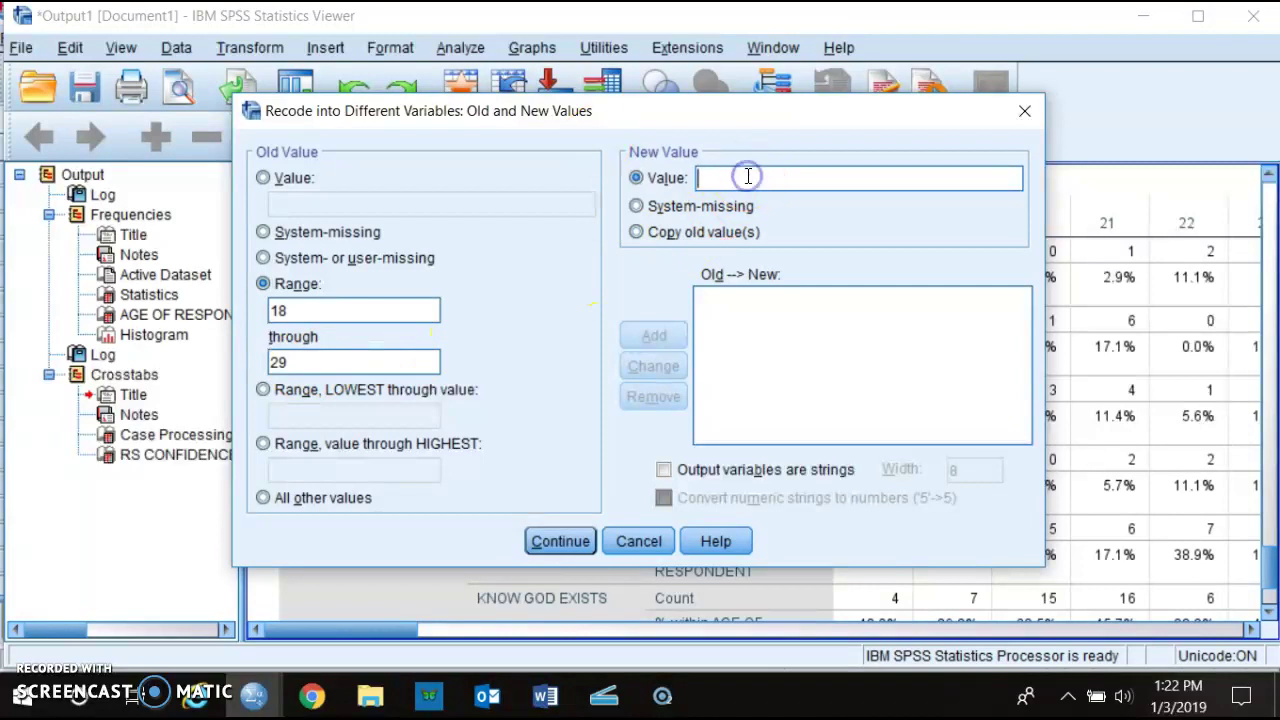
text(1)
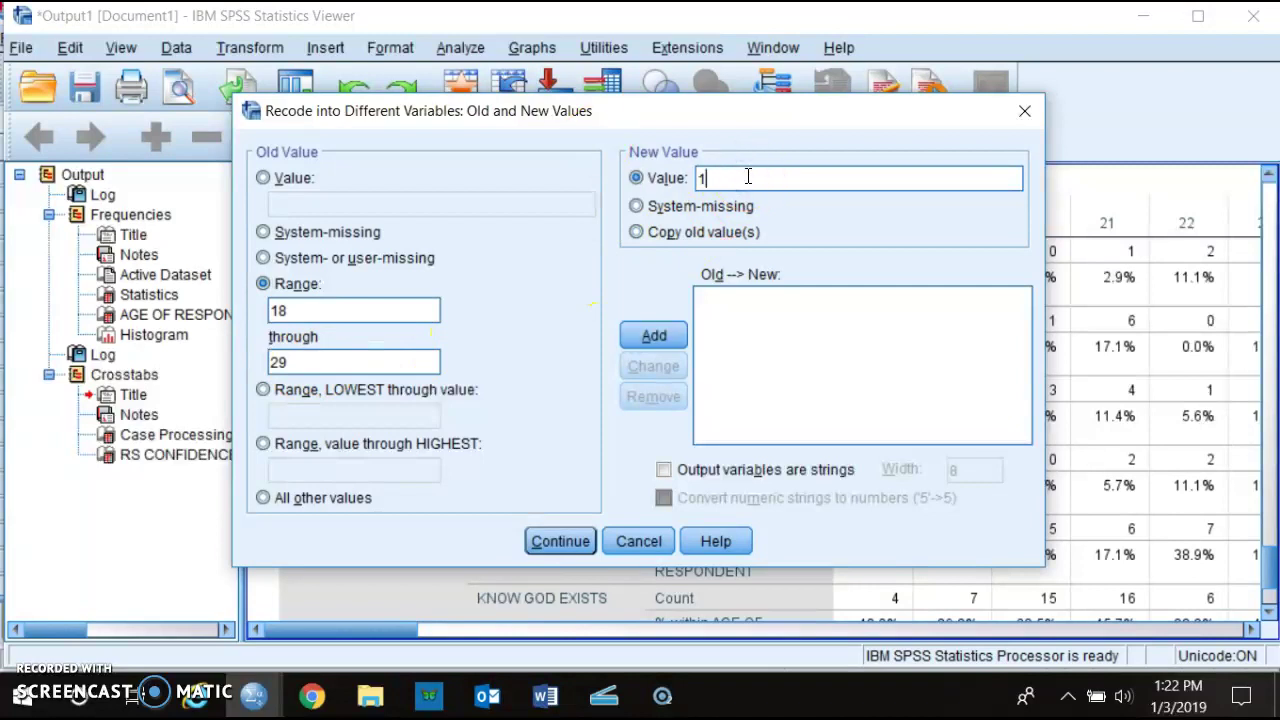
click(654, 336)
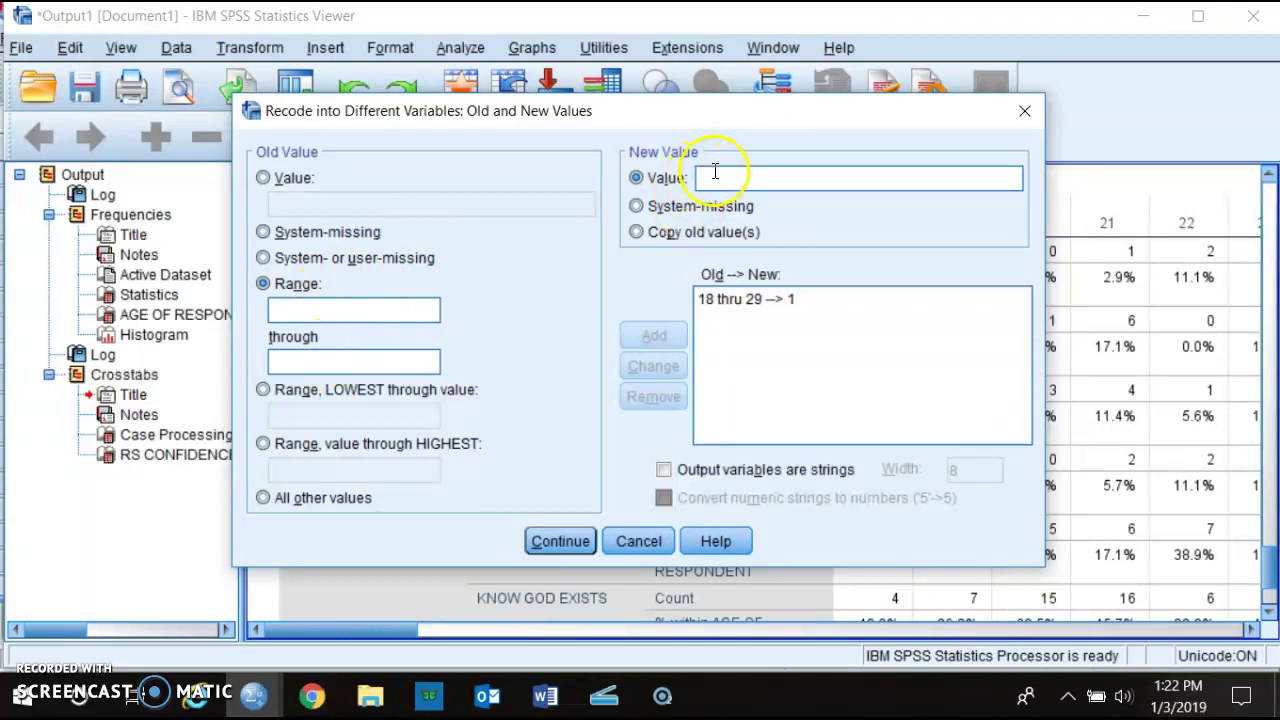
Add recode rules turning ages 30 through 39 into 2, 40 through 49 into 3 and 50 through 59 into 4.
click(334, 310)
text(30)
key(Tab)
text(39)
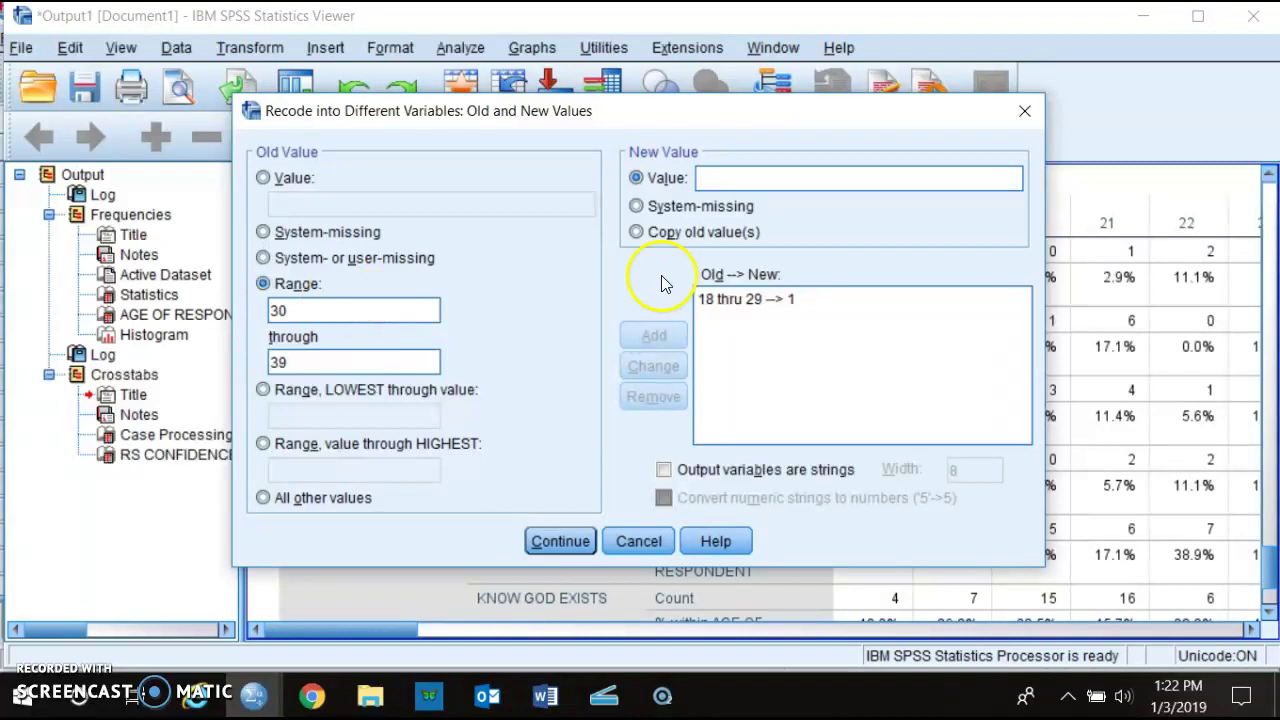
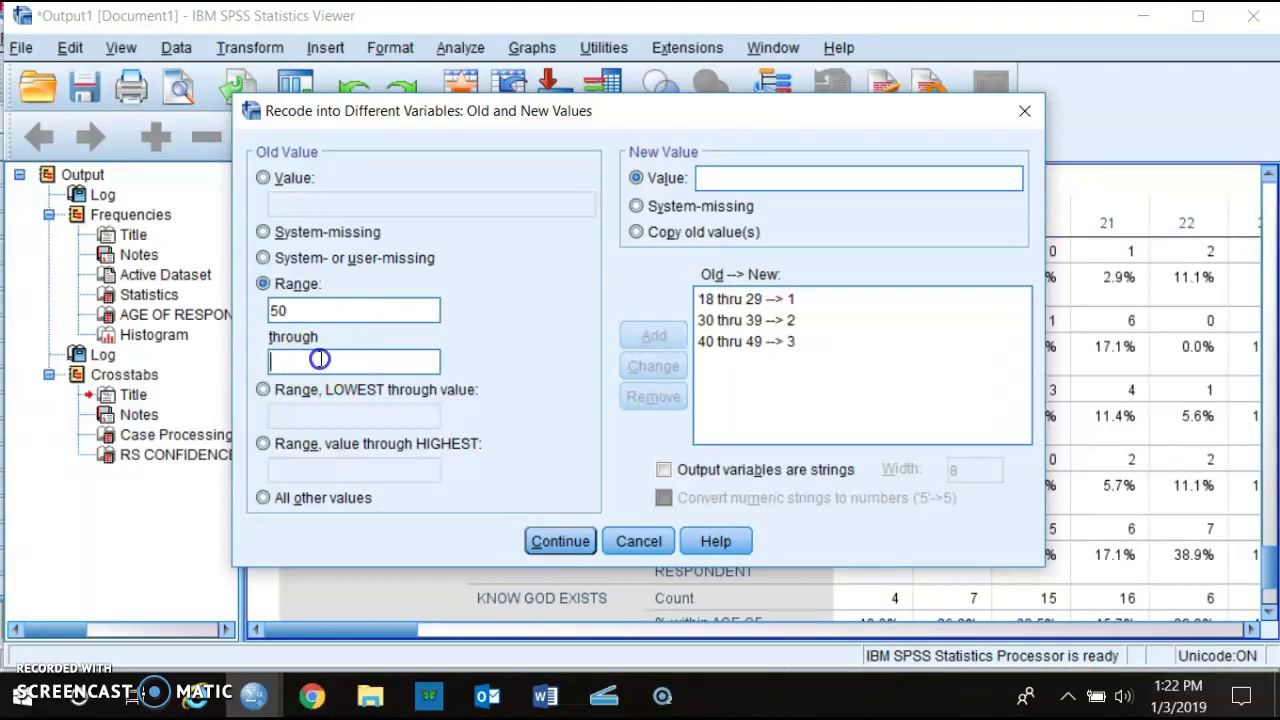
text(59)
click(716, 174)
text(4)
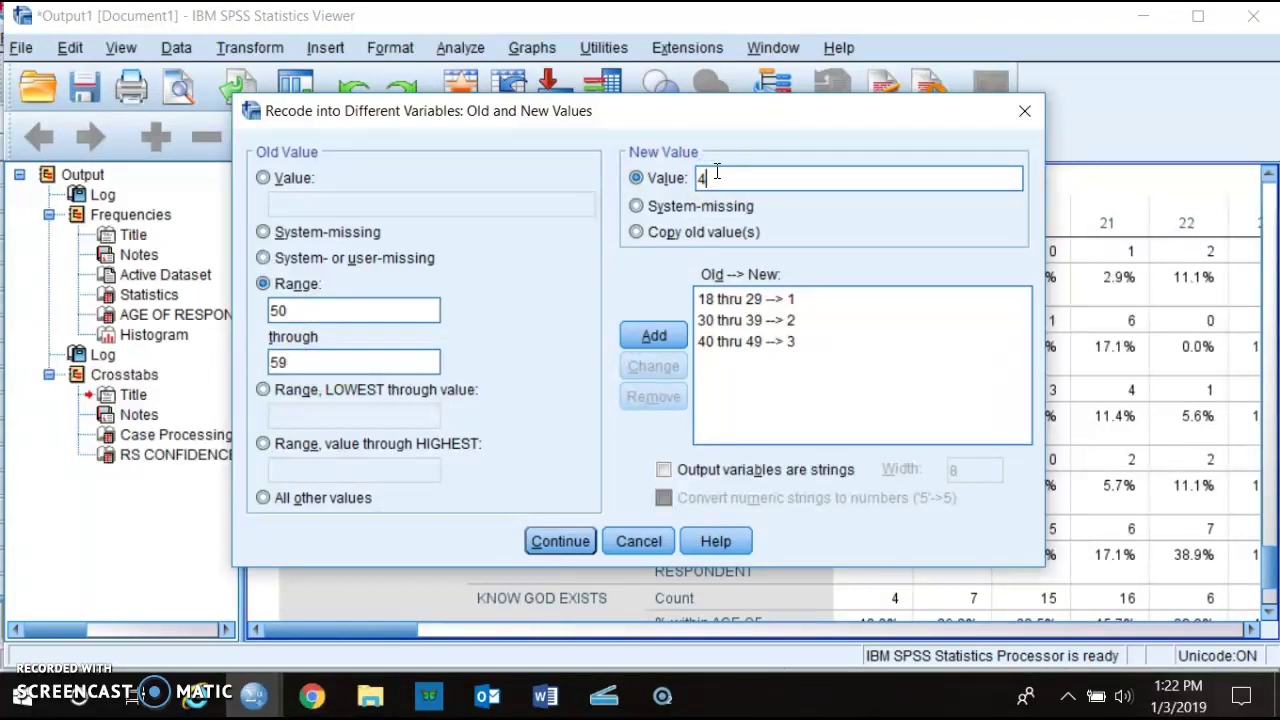
click(654, 333)
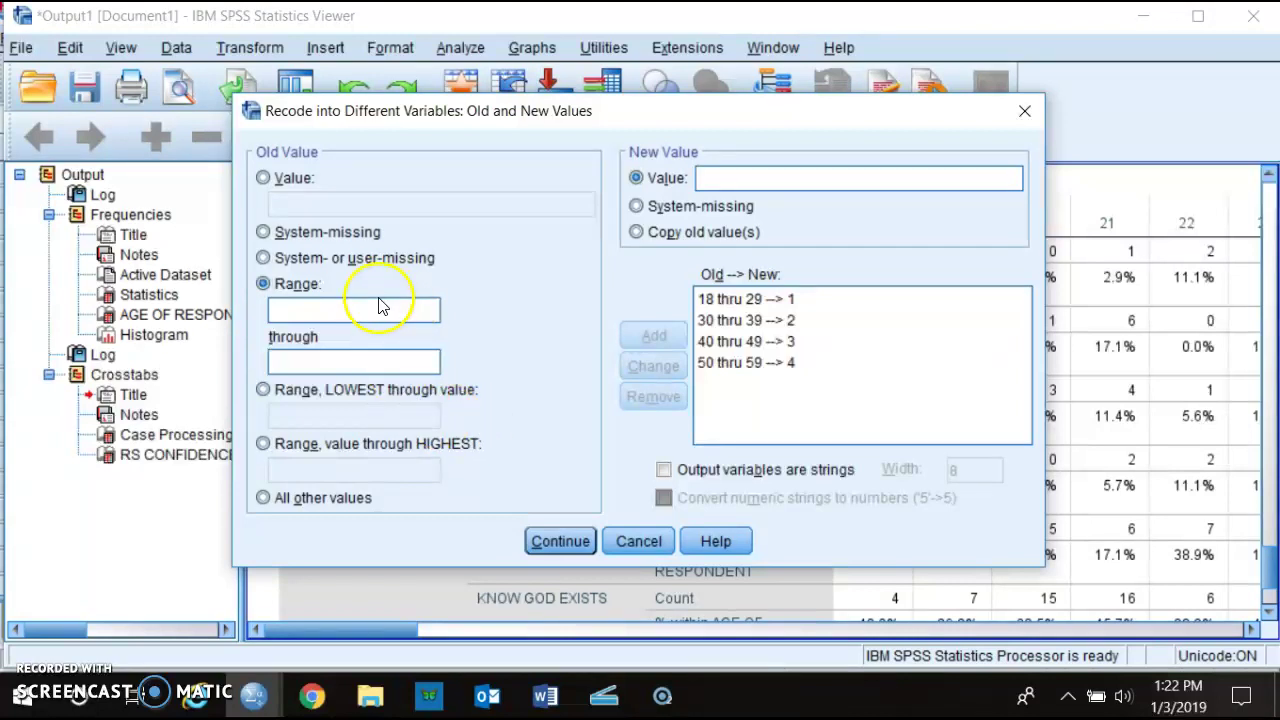
Add a recode rule turning ages 60 through highest into 5, and accept the old and new values.
click(262, 443)
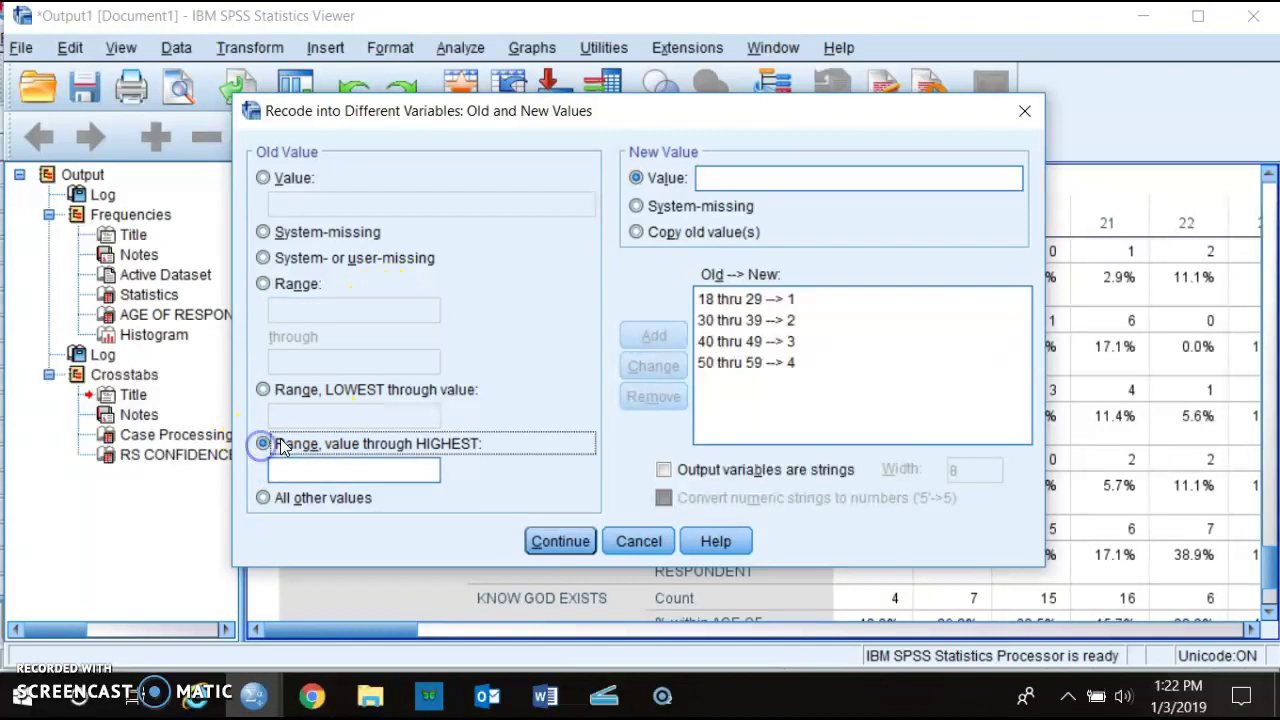
click(343, 470)
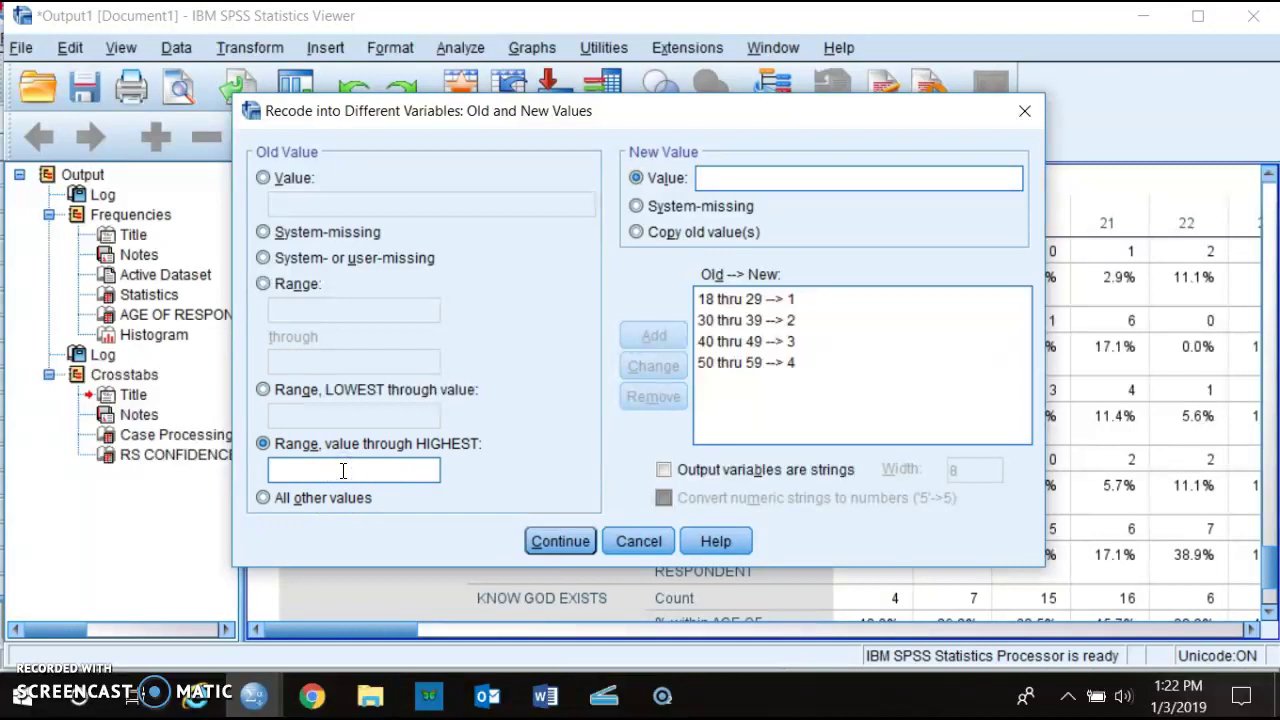
click(767, 178)
text(5)
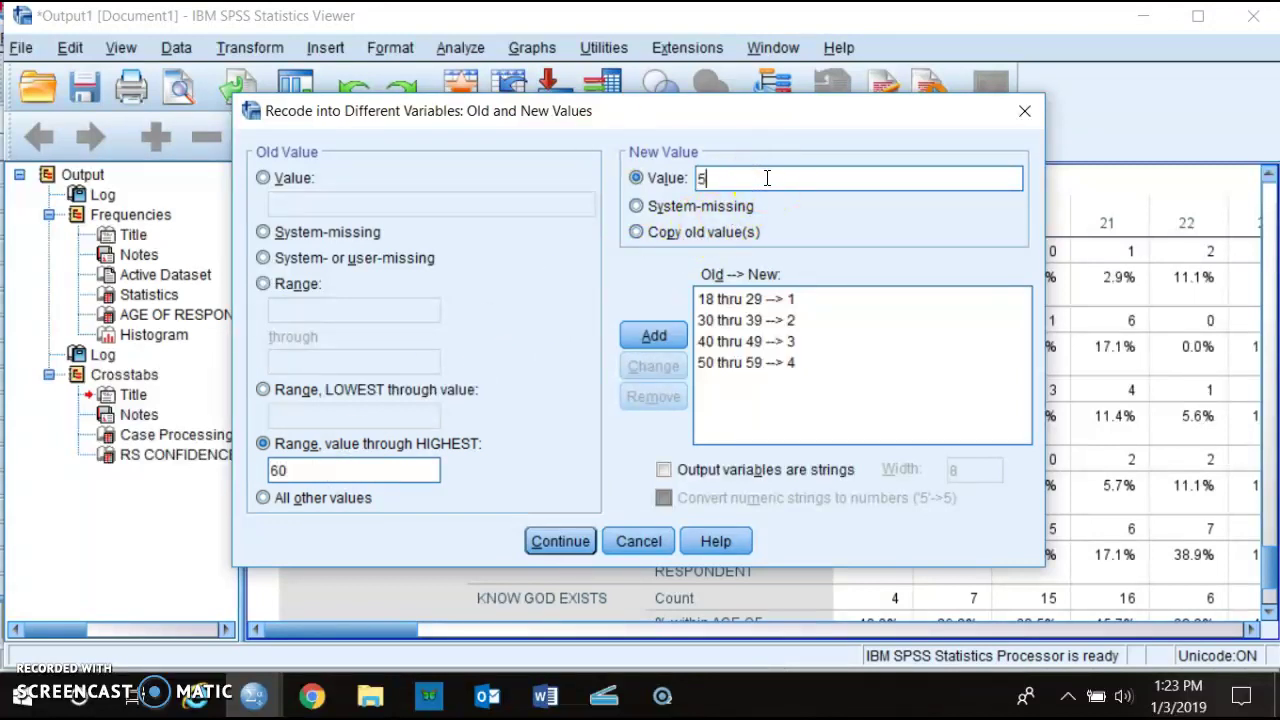
click(652, 336)
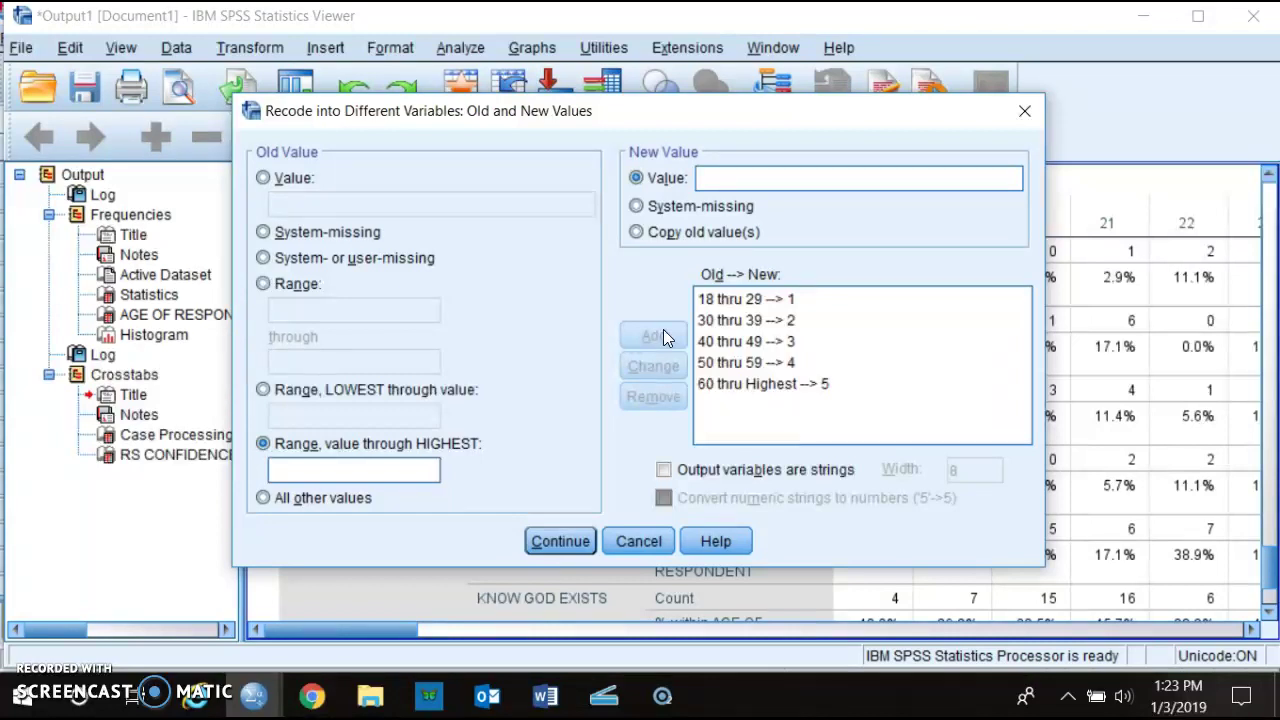
click(560, 540)
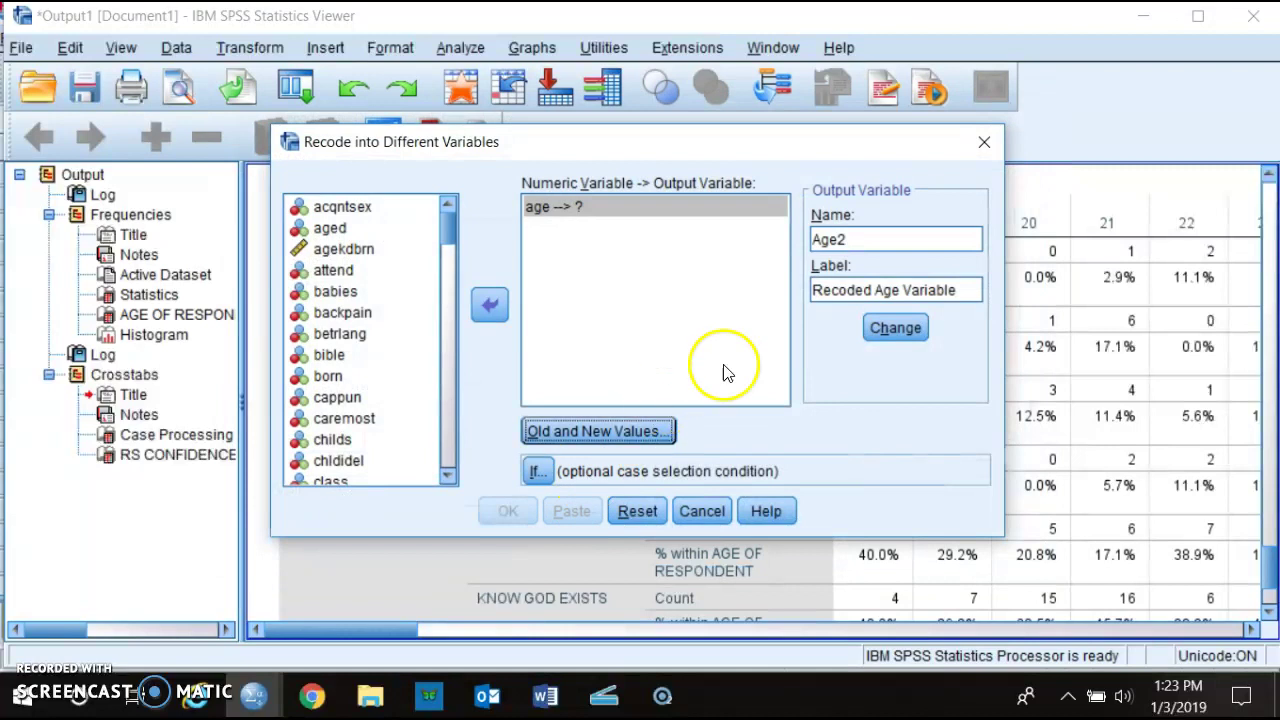
Assign Age2 as the output variable for age, check the recode rules and run the recode.
click(893, 328)
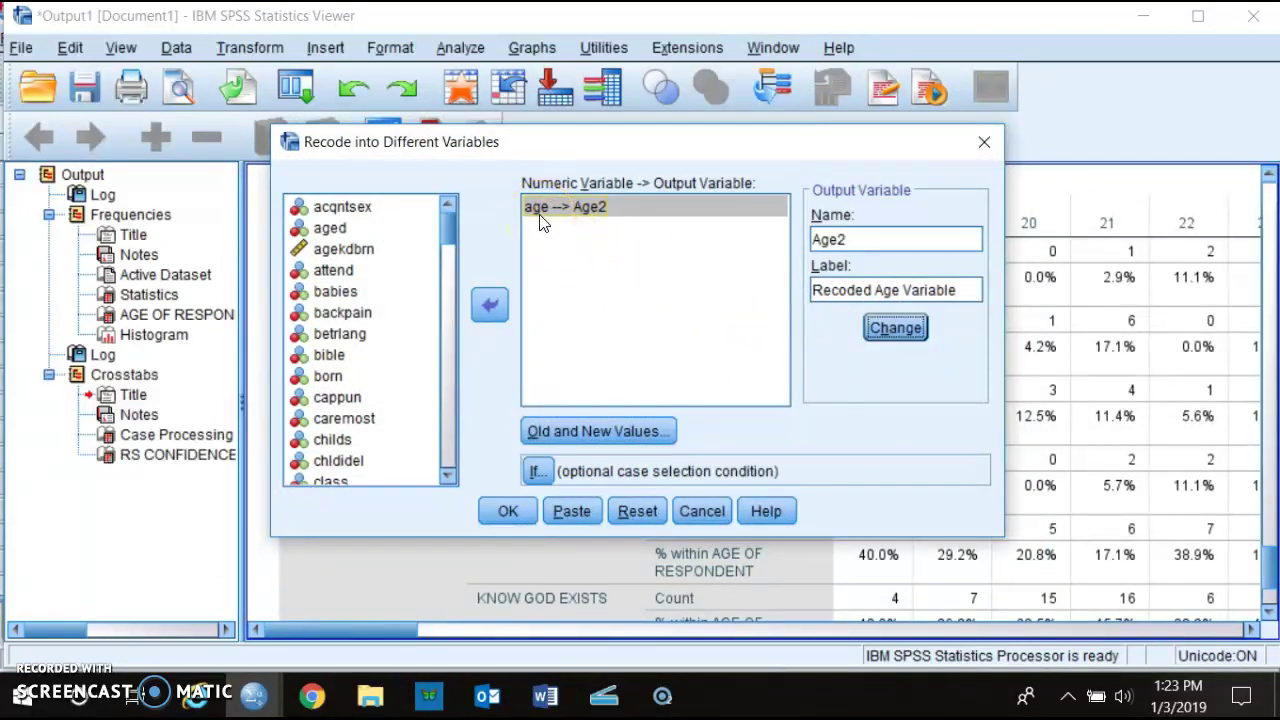
click(600, 431)
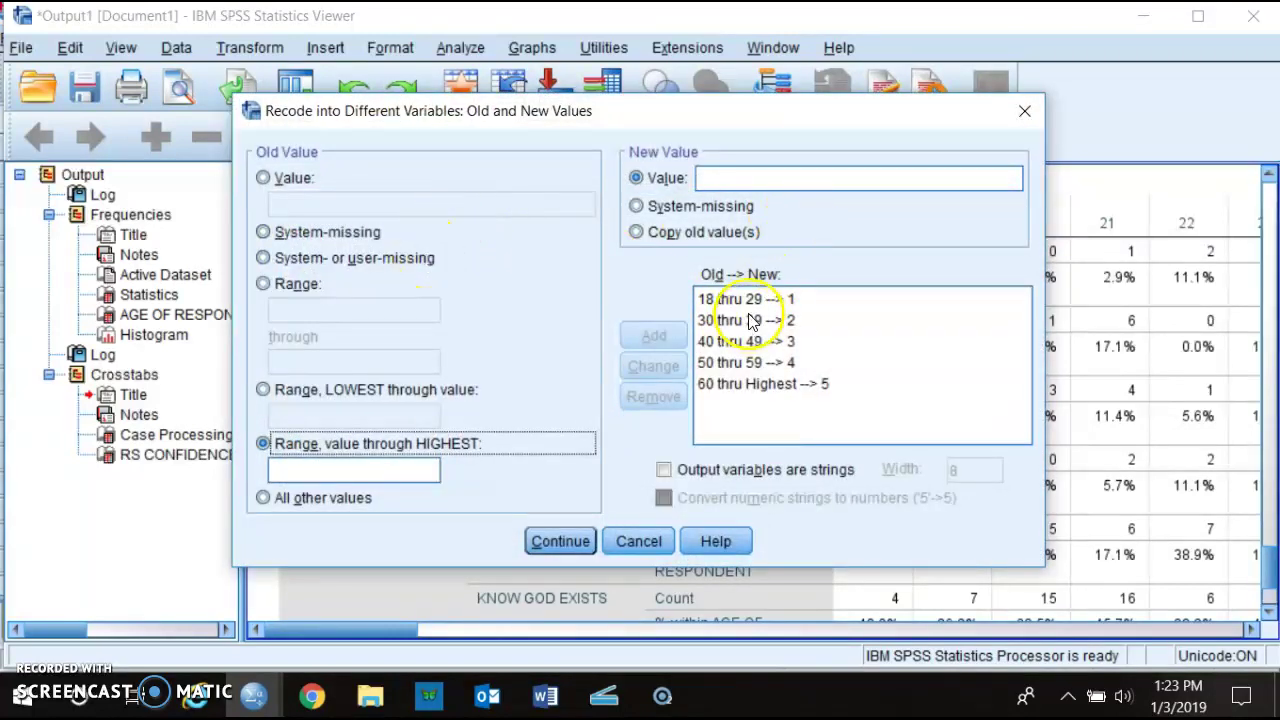
click(567, 518)
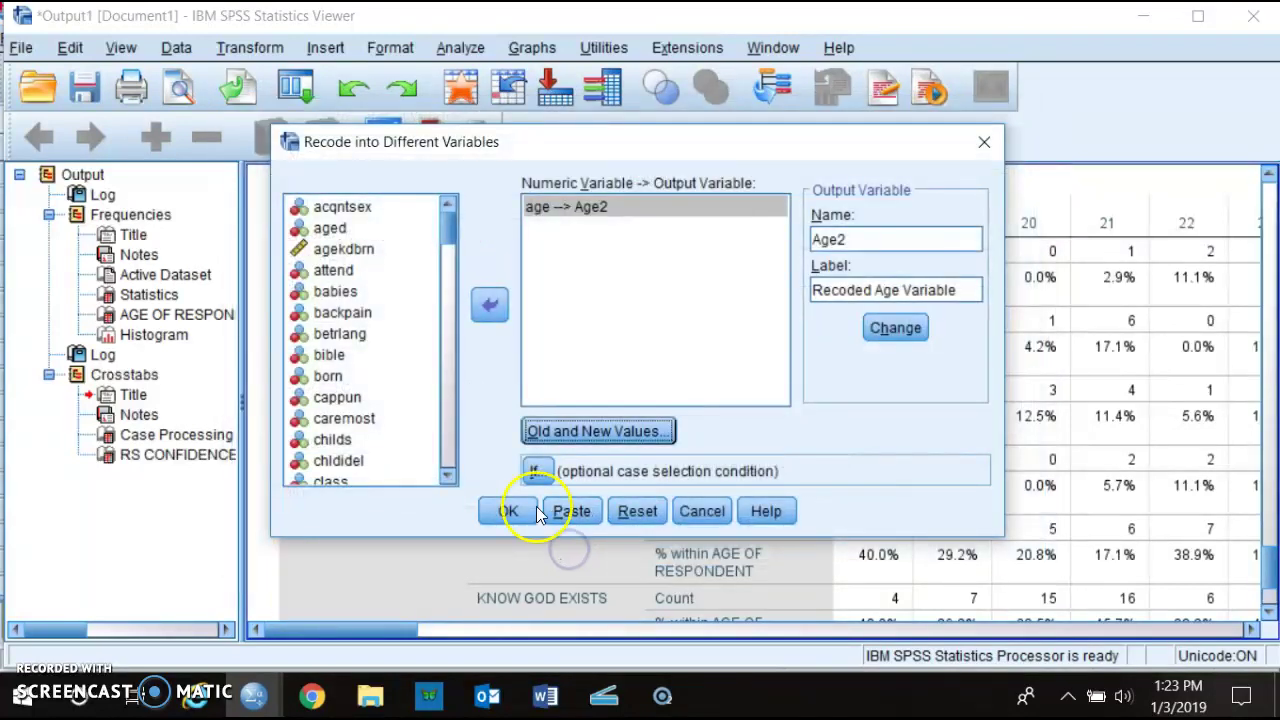
click(503, 510)
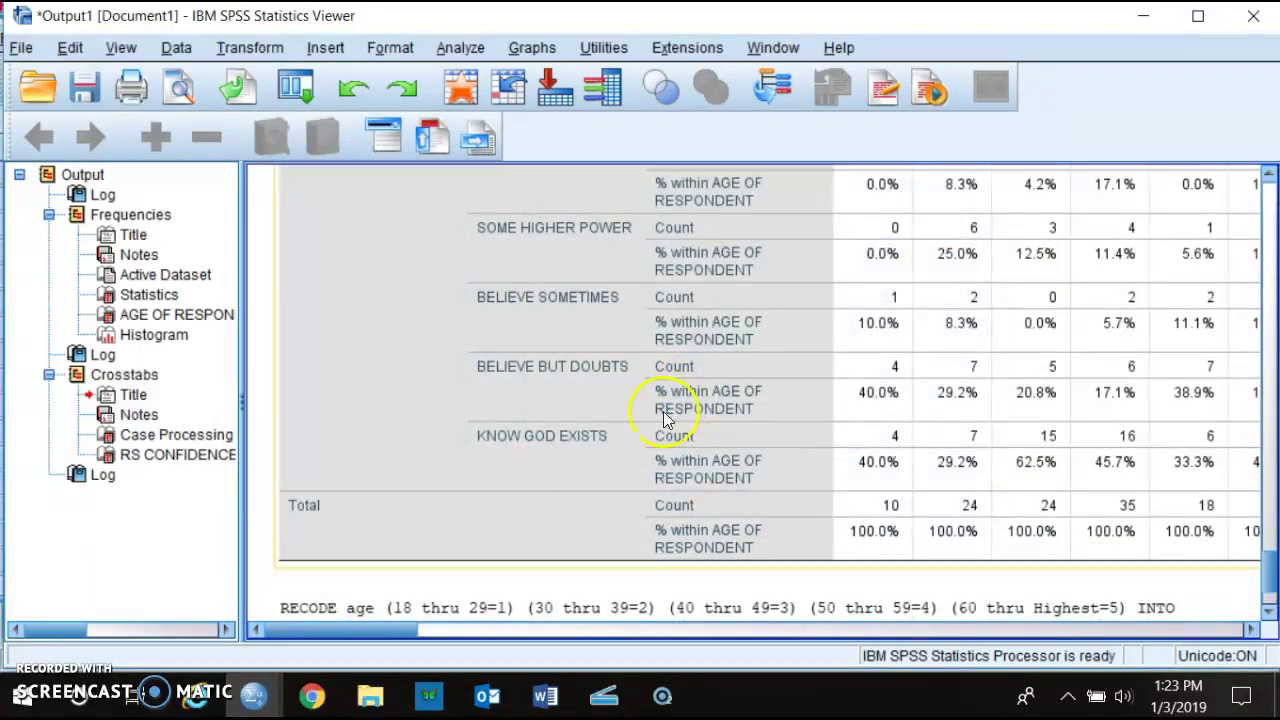
Switch to the Data Editor window with the 2010(3) (39).sav dataset.
mouse_move(254, 695)
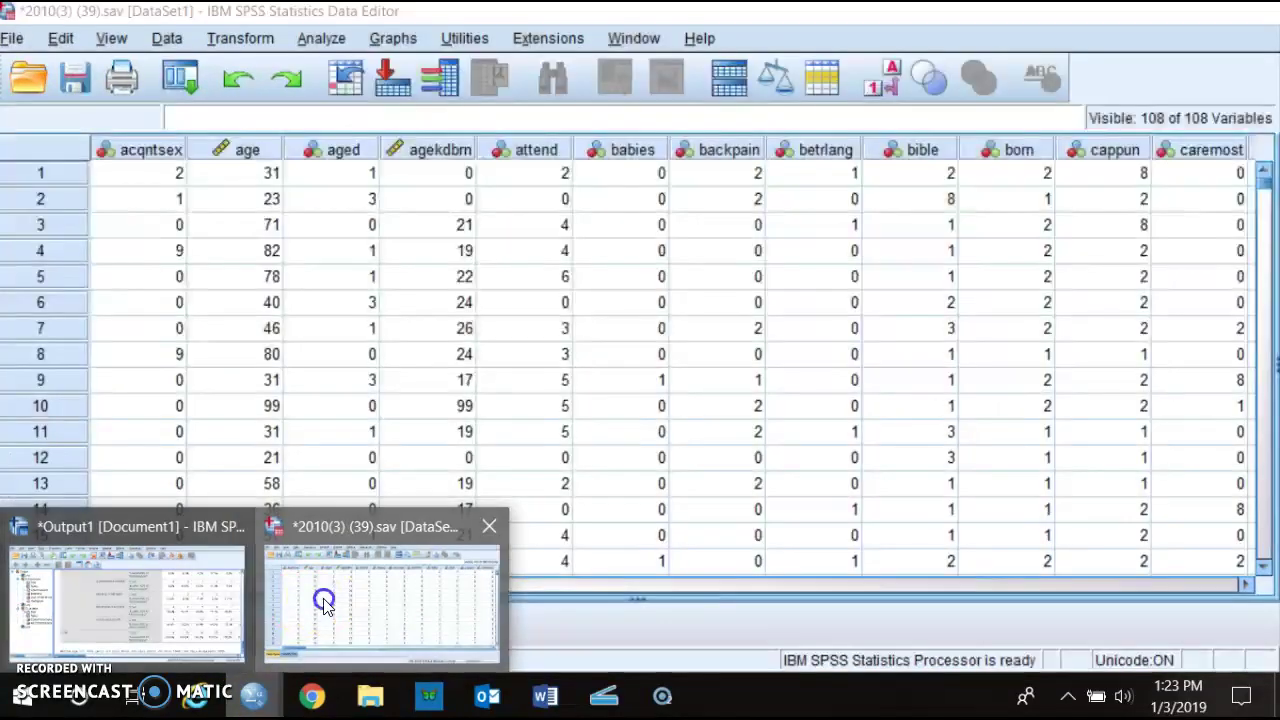
click(323, 592)
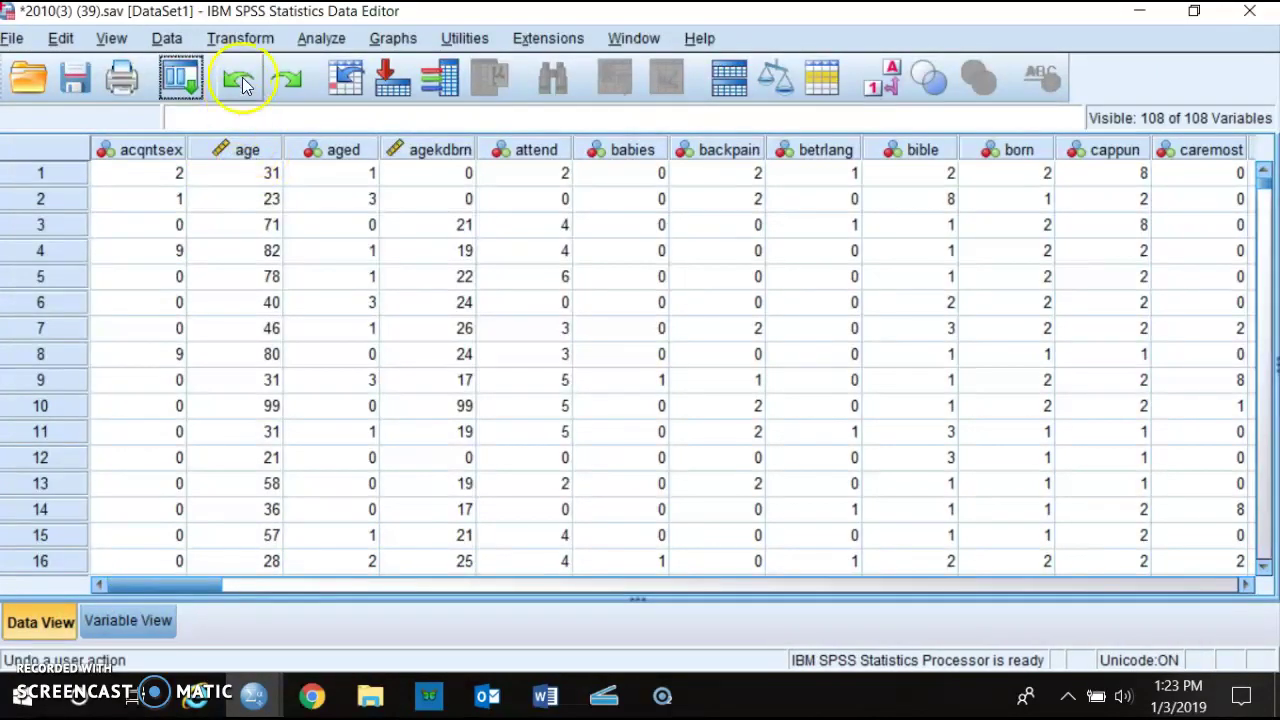
click(248, 40)
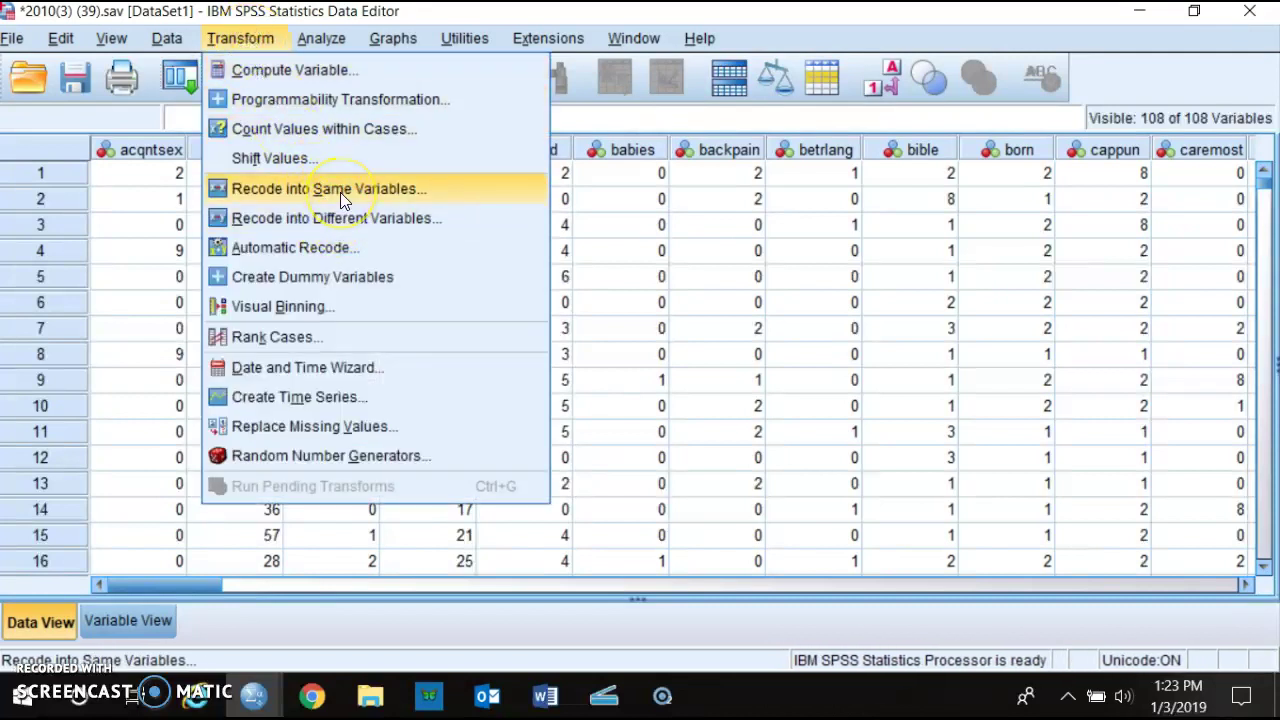
click(299, 17)
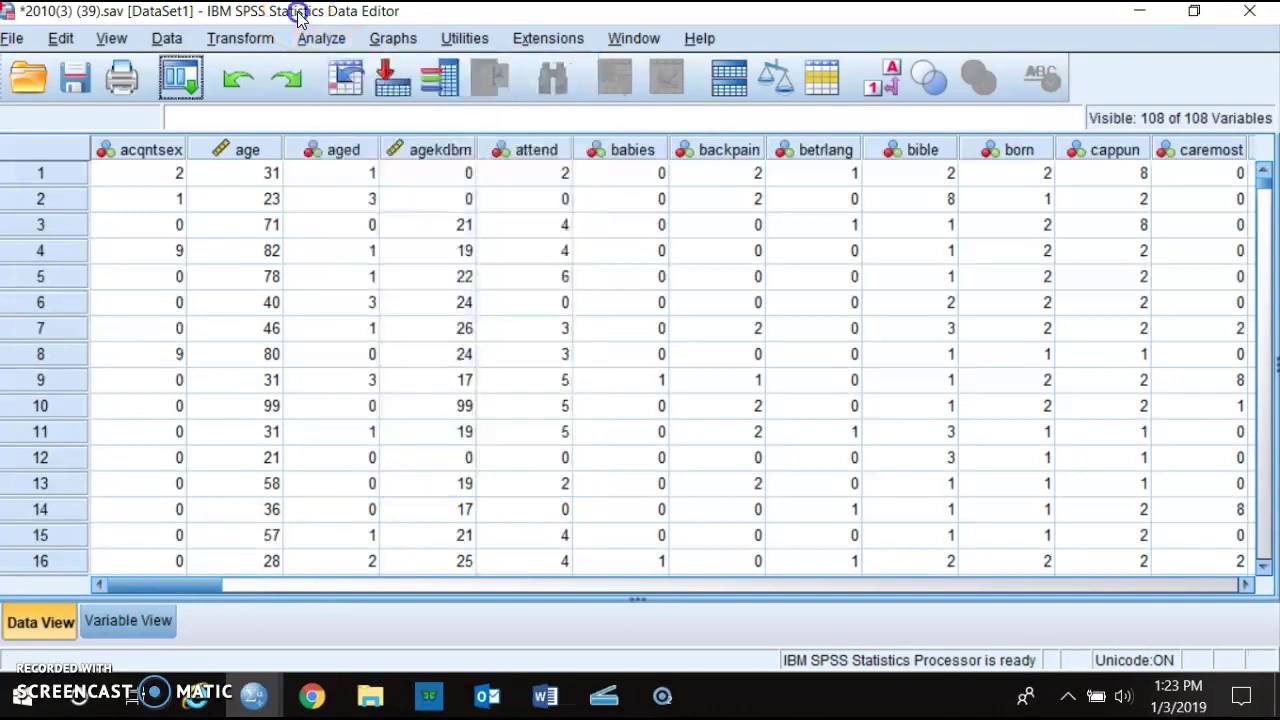
Find Age2 at the end of the data, add it to the Frequencies analysis alongside age, and run it.
drag(196, 596, 1150, 588)
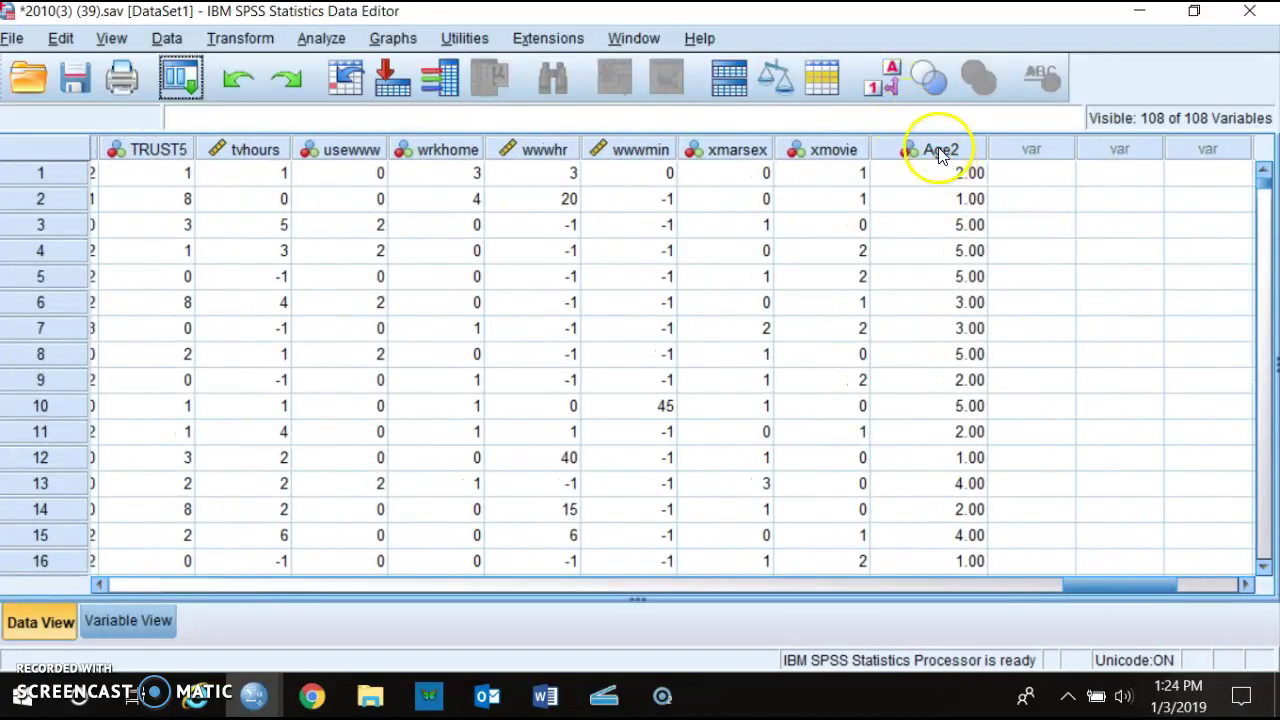
click(324, 40)
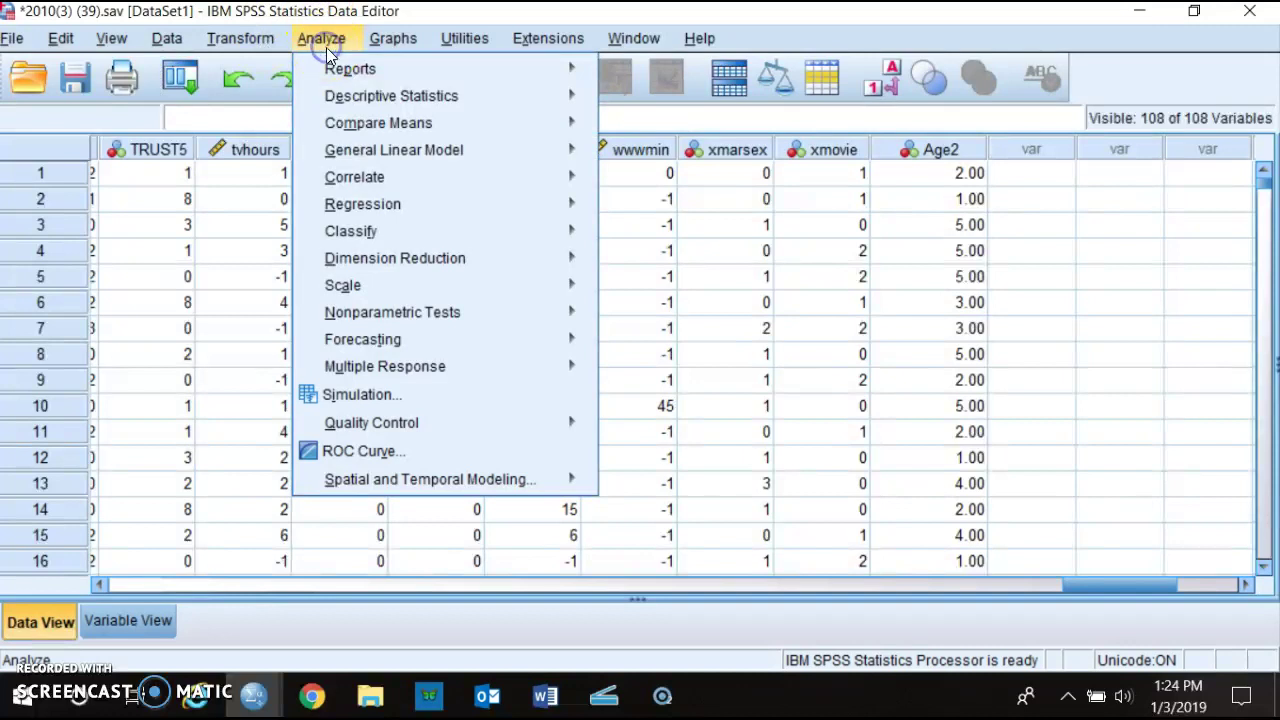
mouse_move(509, 100)
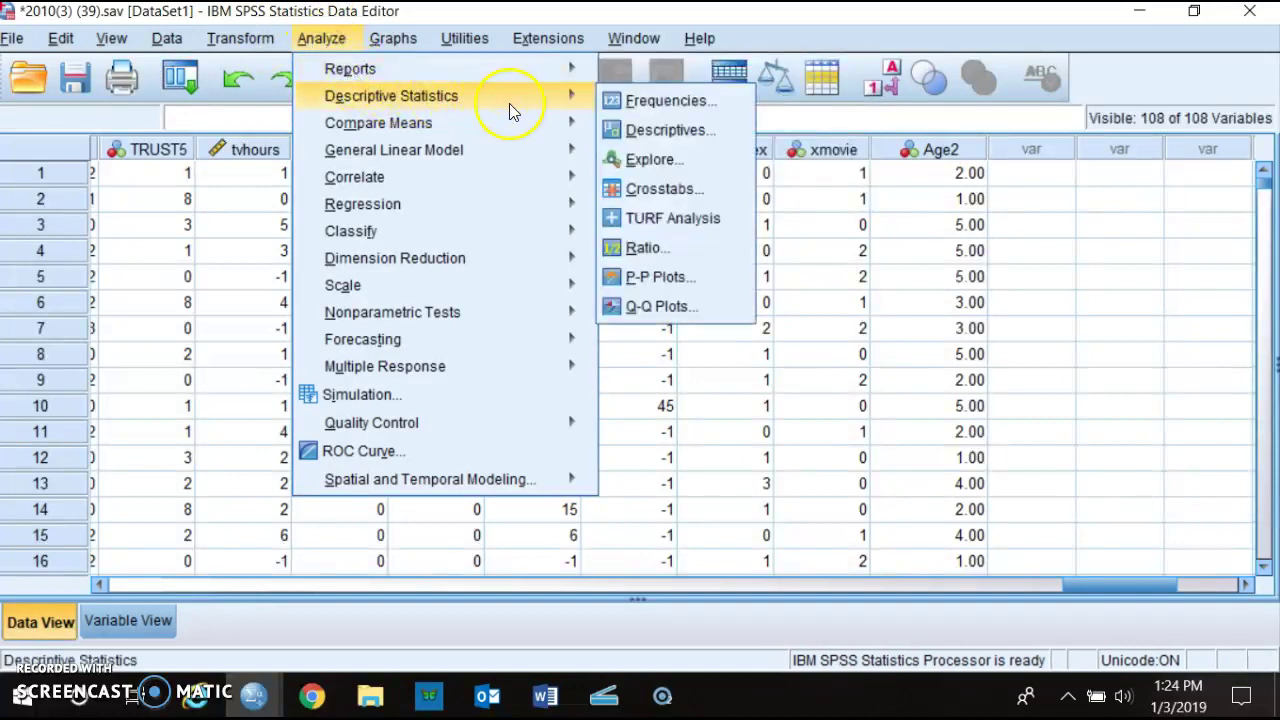
click(634, 101)
click(468, 314)
right_click(432, 318)
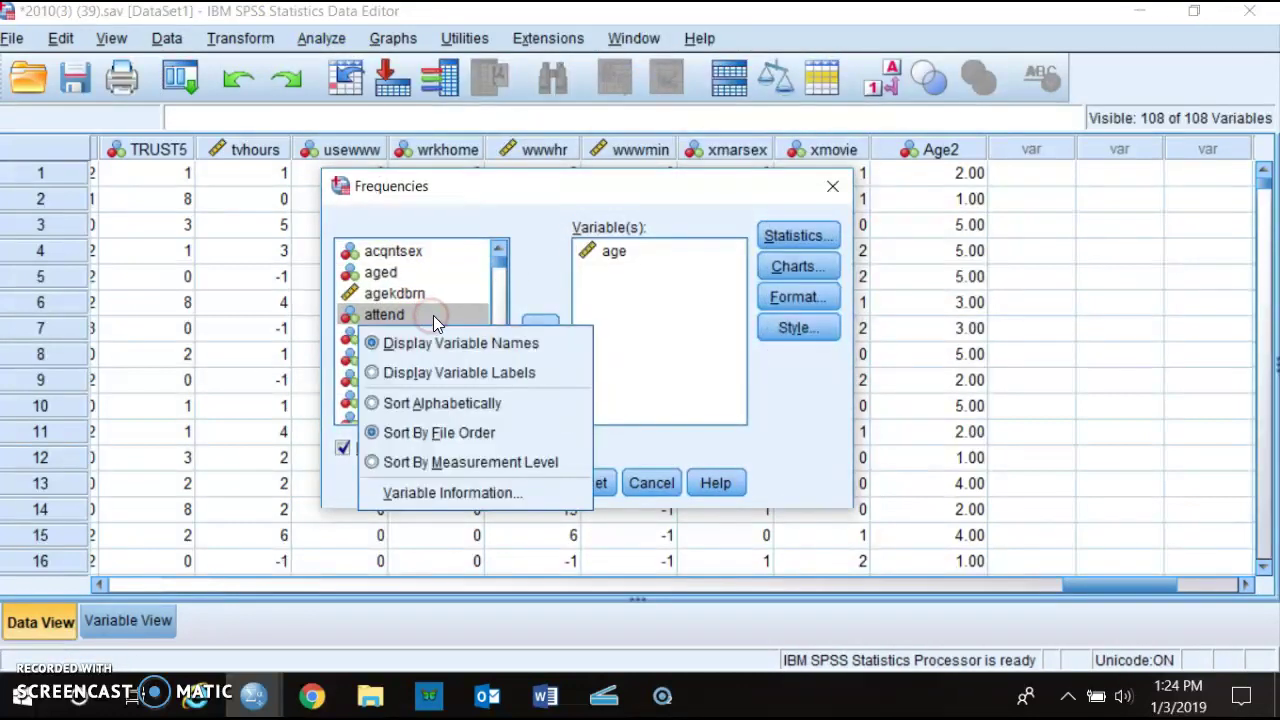
click(476, 217)
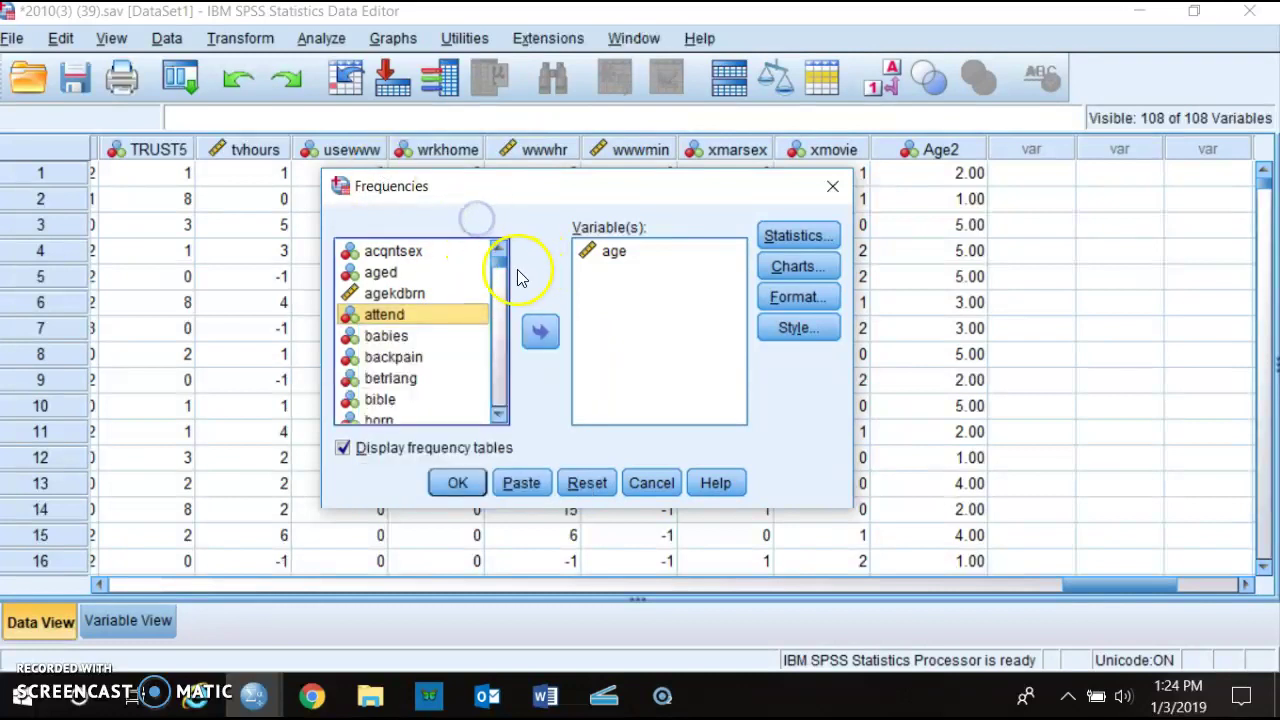
drag(500, 257, 519, 410)
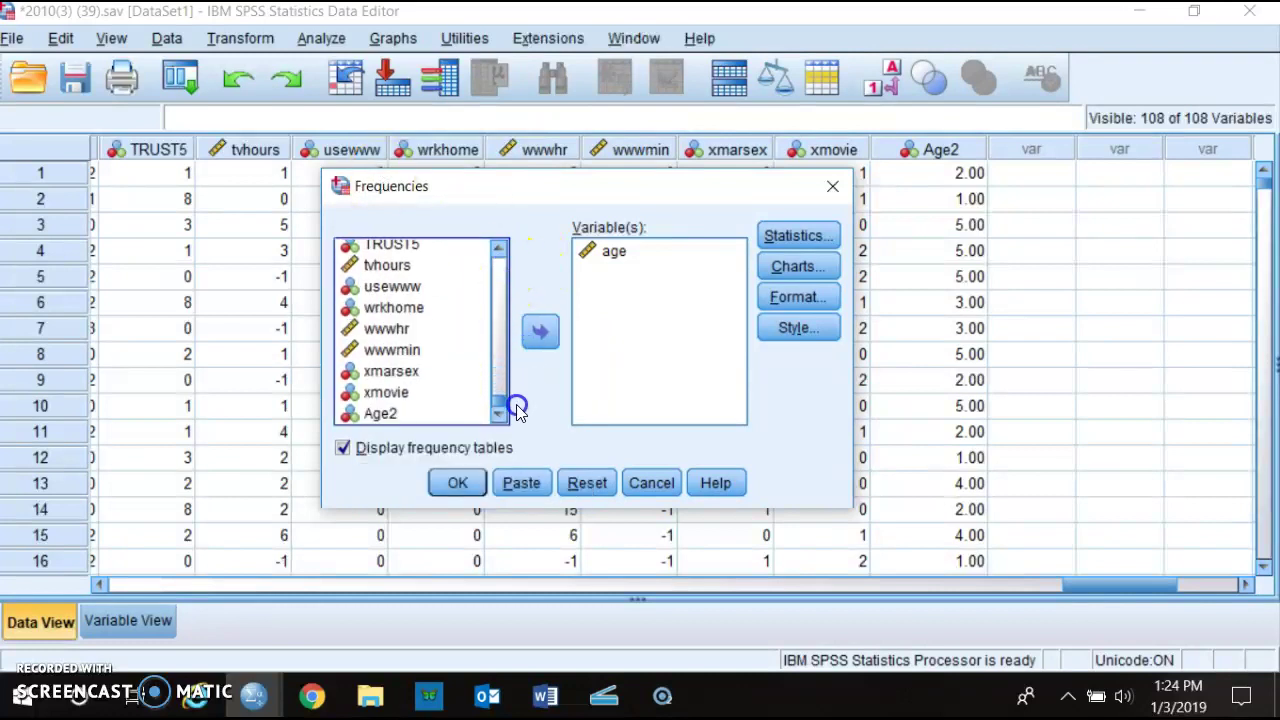
click(345, 412)
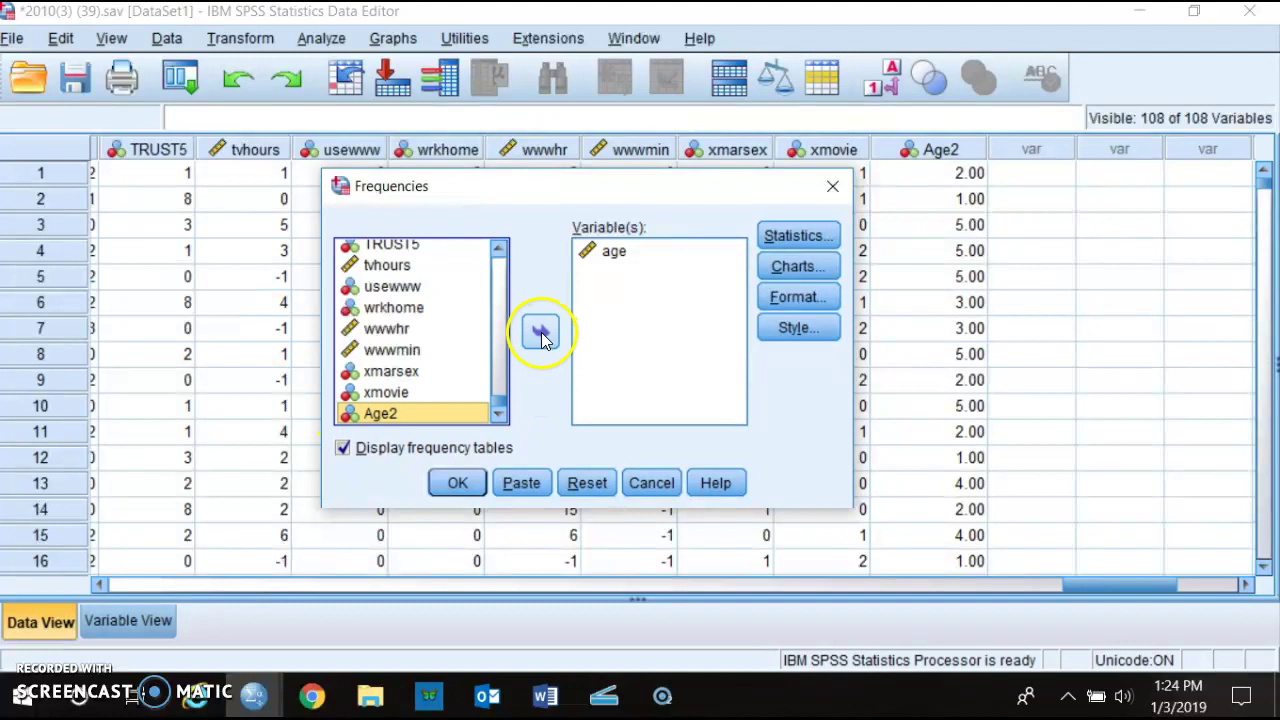
click(540, 335)
click(457, 482)
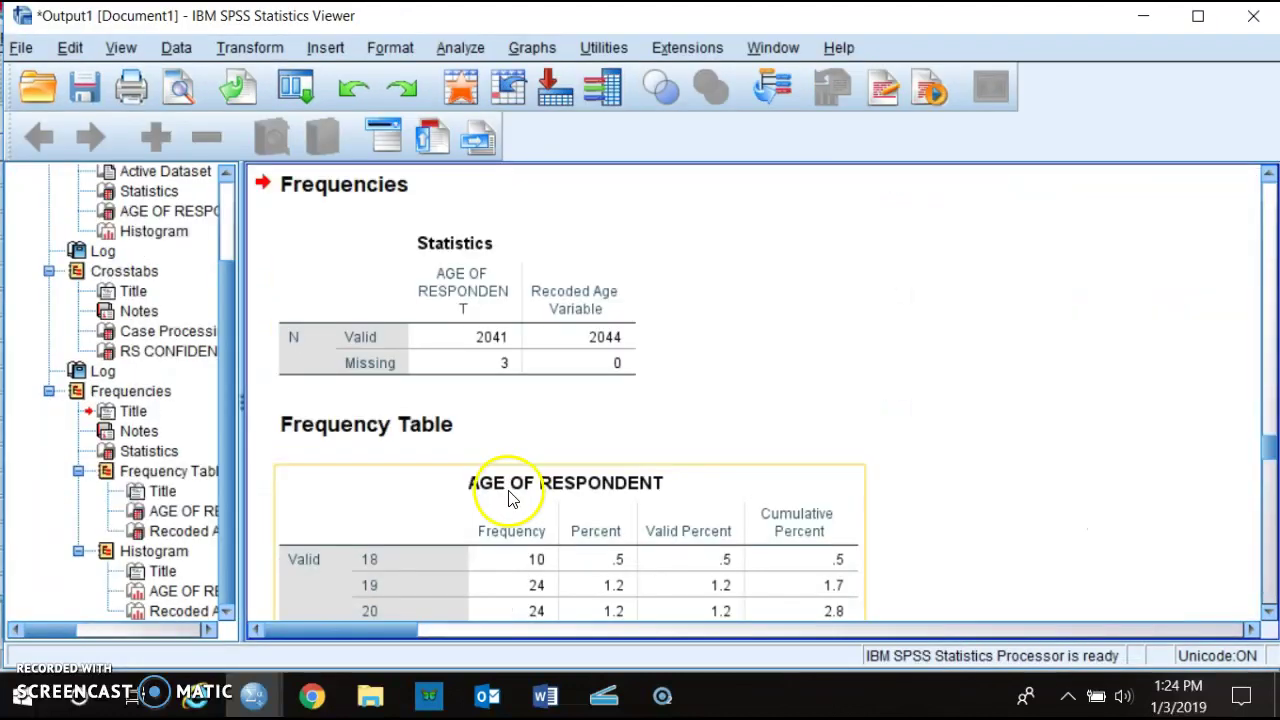
Examine the frequency table for respondent age and the one for the recoded age variable.
scroll(735, 407, down, 3)
scroll(600, 420, down, 3)
scroll(640, 392, down, 1)
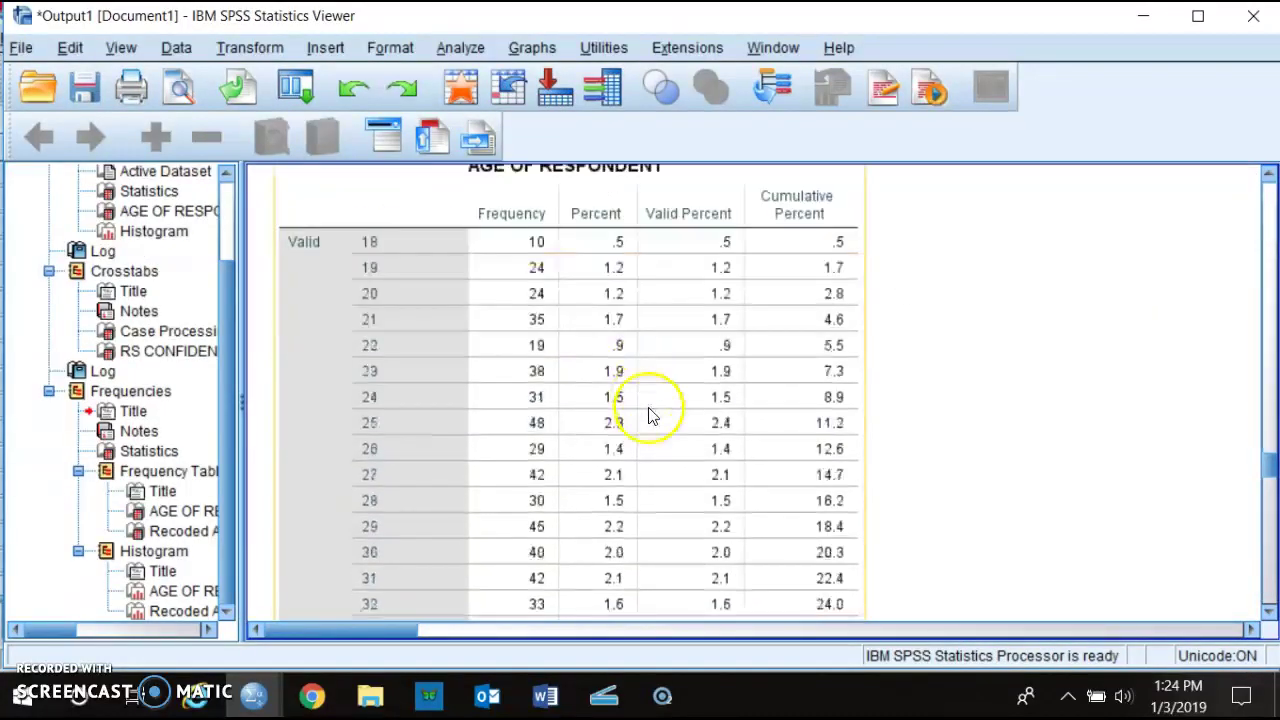
scroll(588, 340, down, 8)
scroll(593, 374, down, 10)
scroll(600, 378, up, 2)
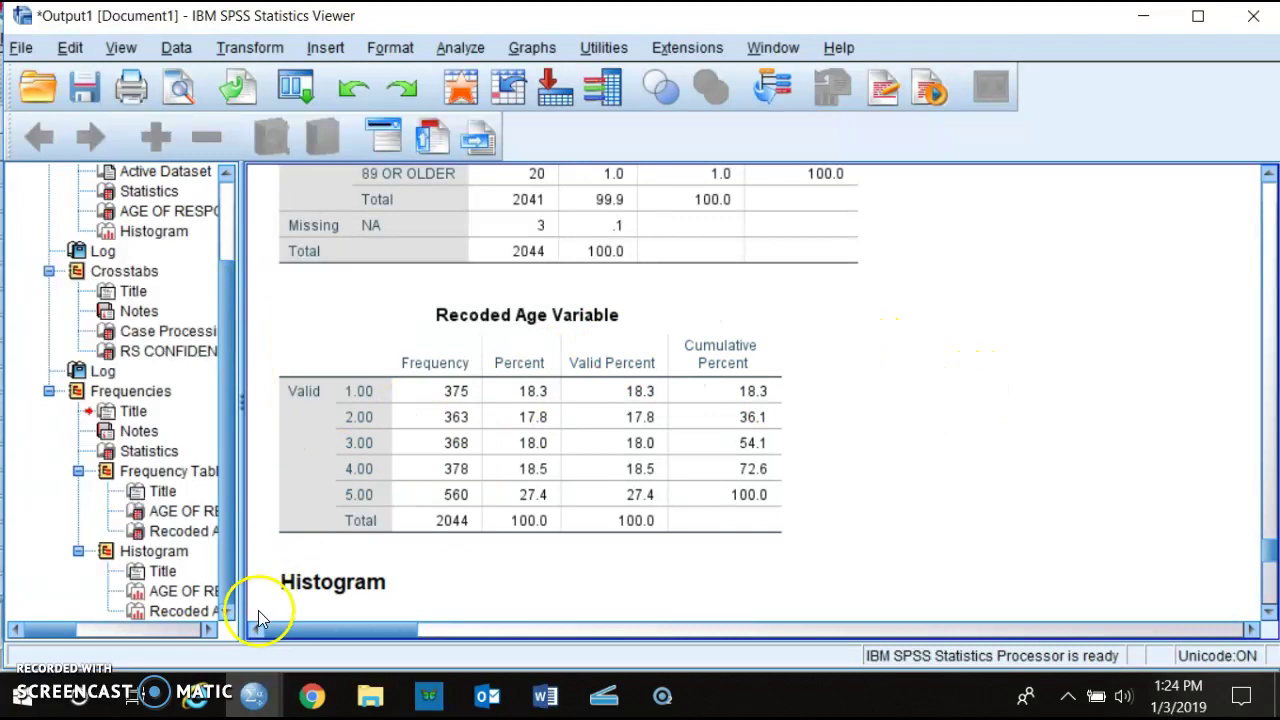
Switch to the 2010(3) (39).sav dataset window and find Age2 in Variable View.
mouse_move(258, 695)
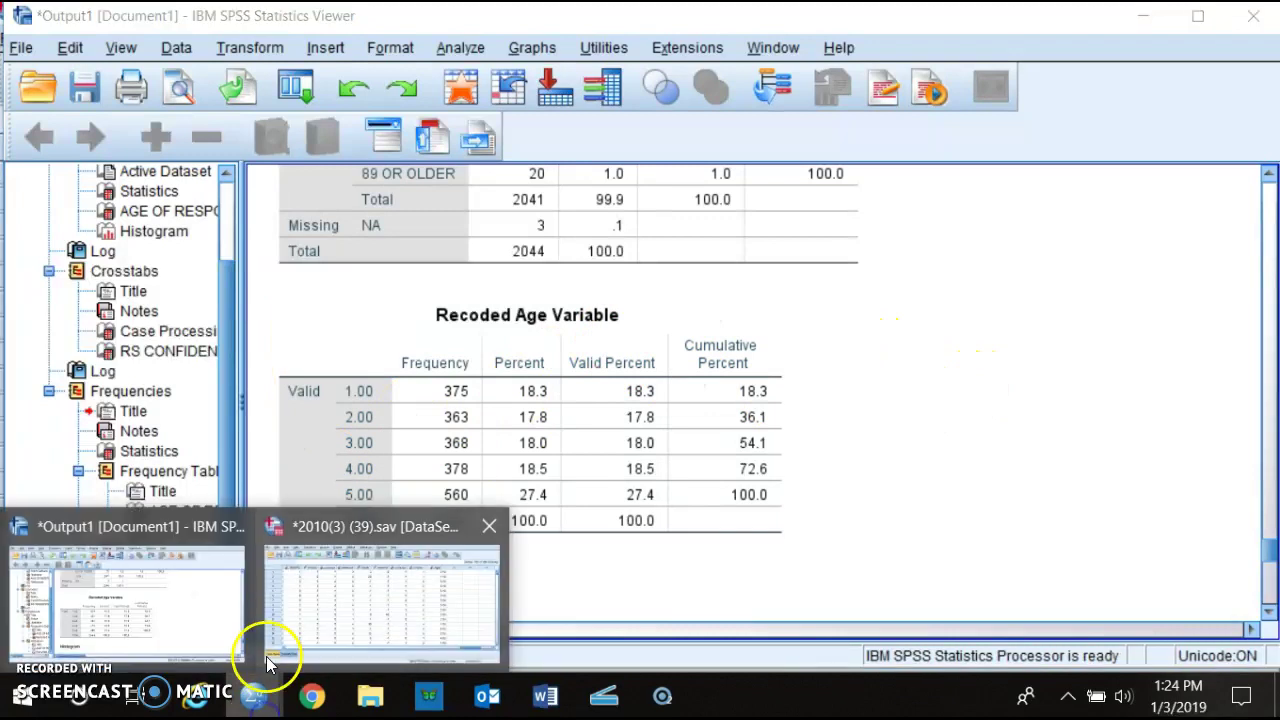
click(371, 592)
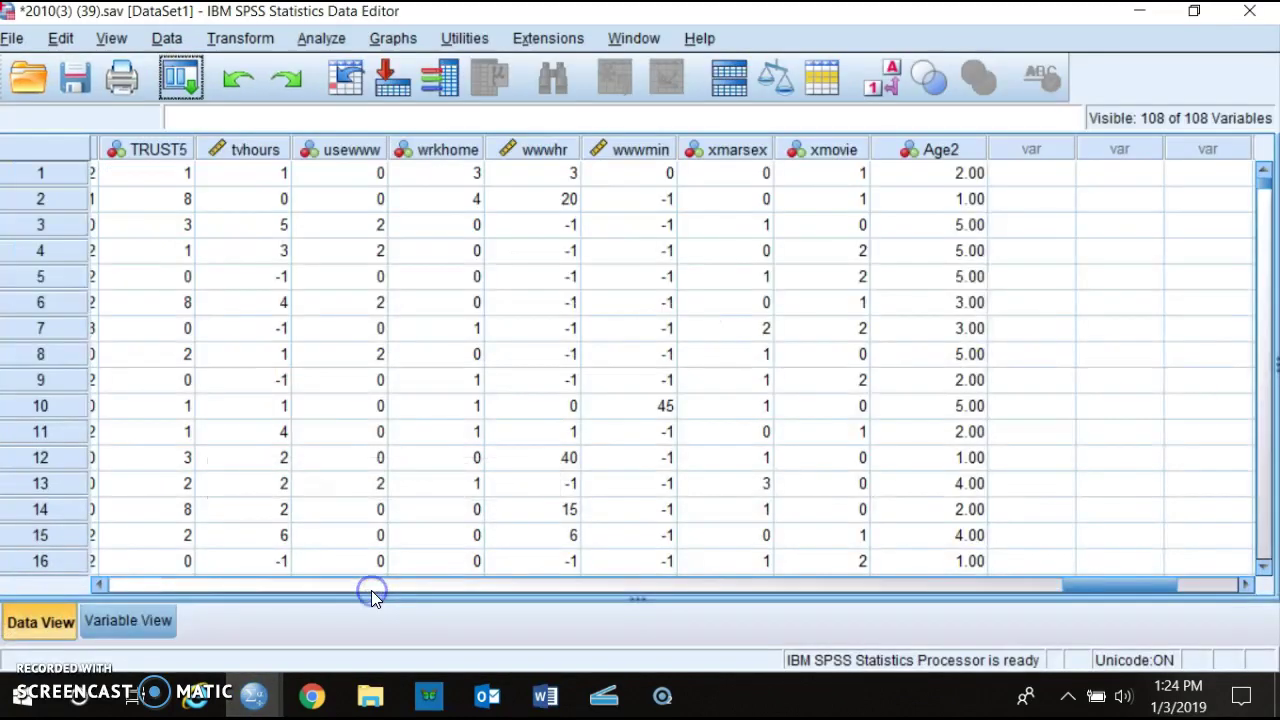
click(930, 149)
click(128, 621)
scroll(296, 404, down, 20)
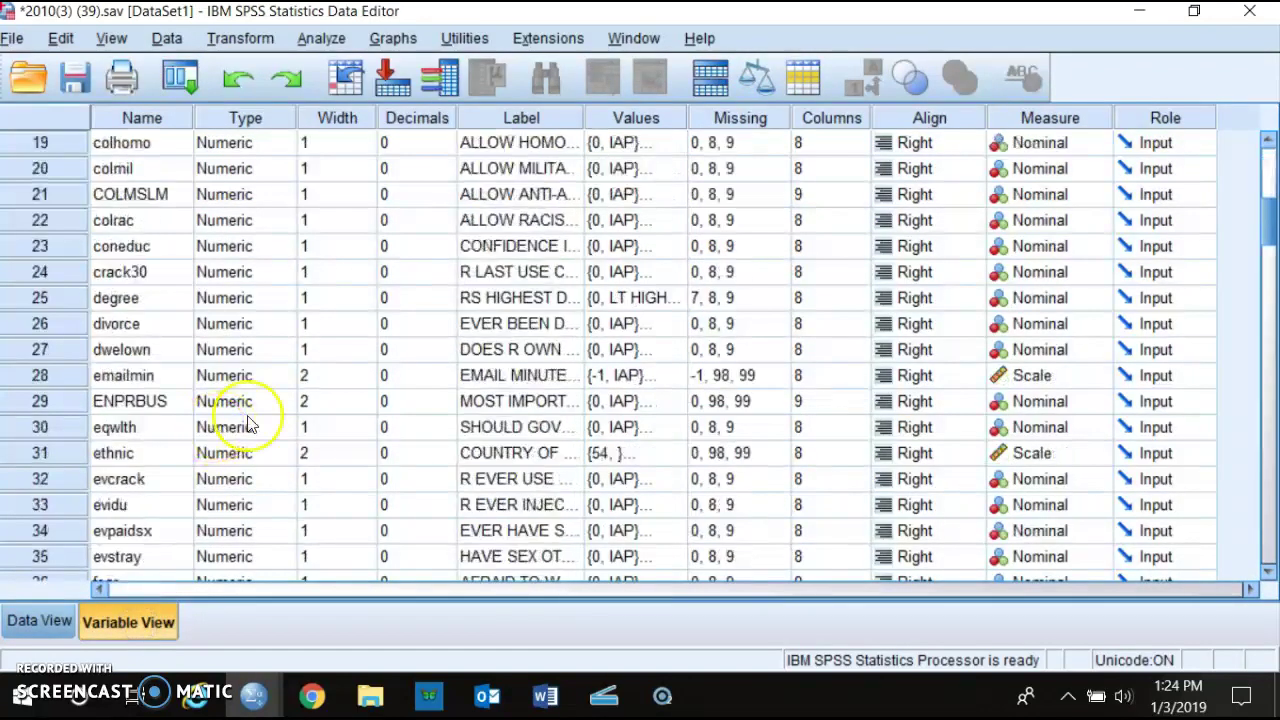
scroll(305, 432, down, 8)
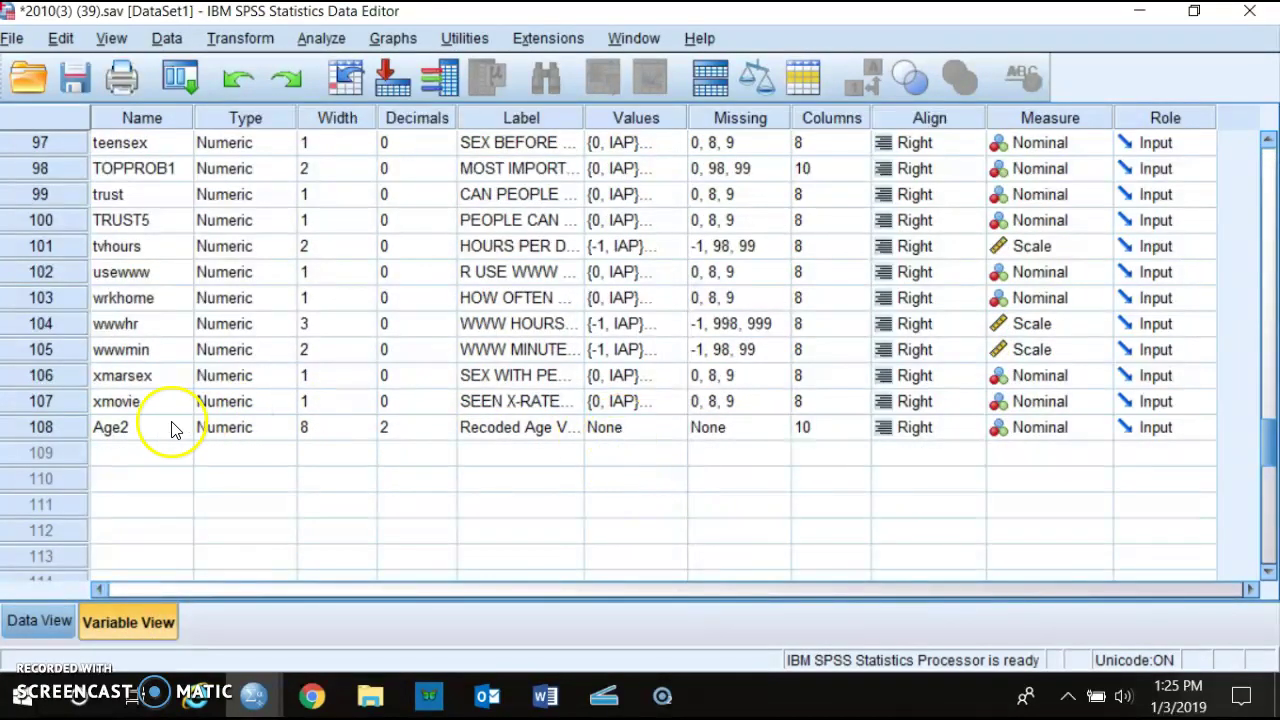
Open the value labels of Age2 and add the label 18-29 for value 1.
click(106, 427)
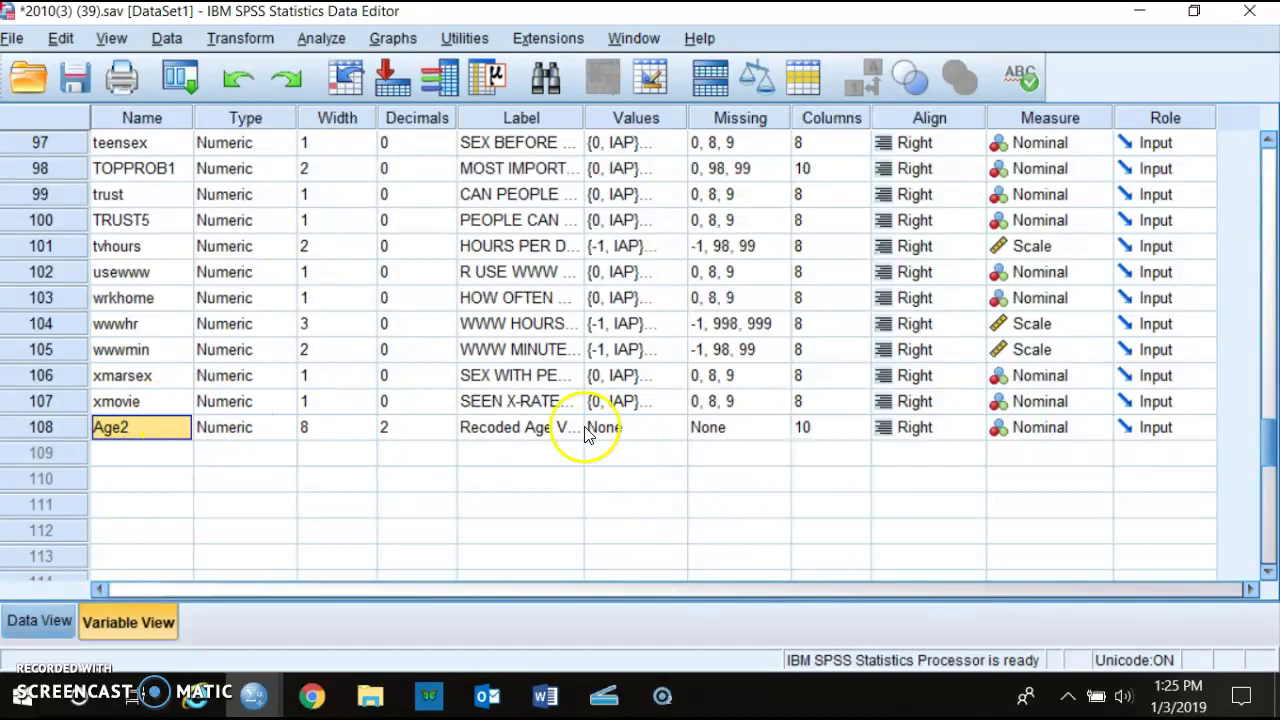
click(628, 428)
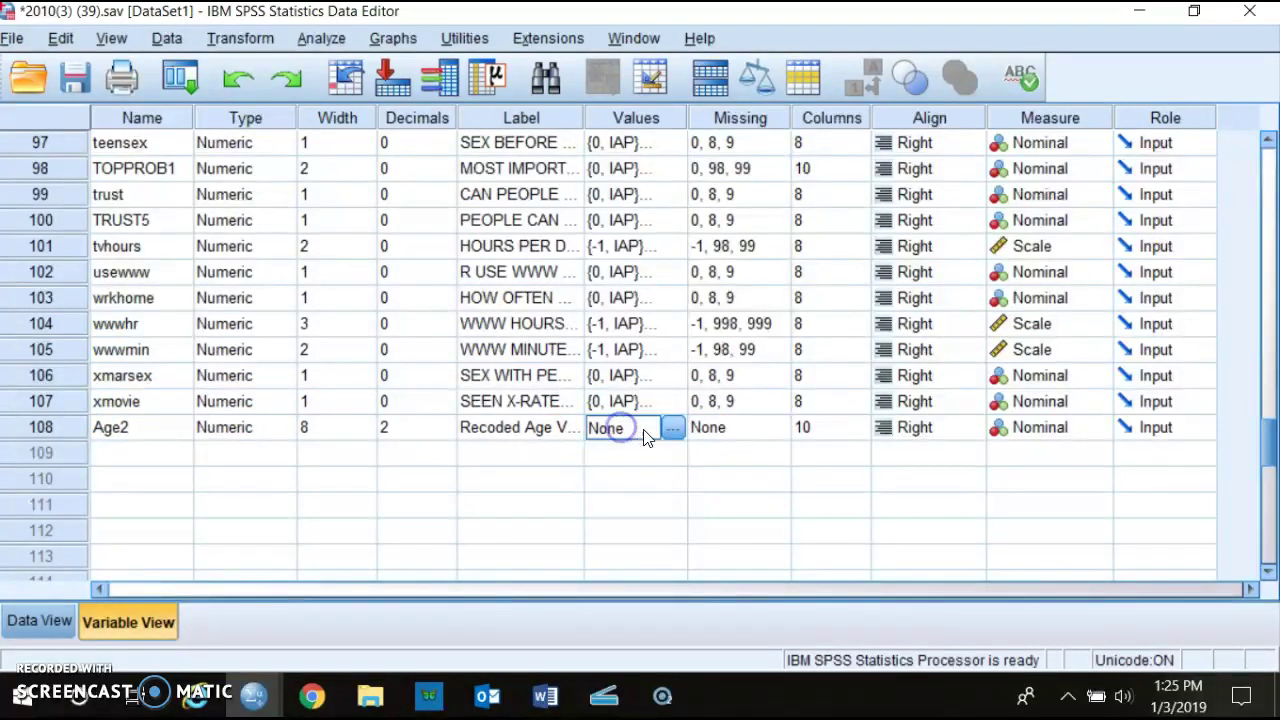
click(673, 428)
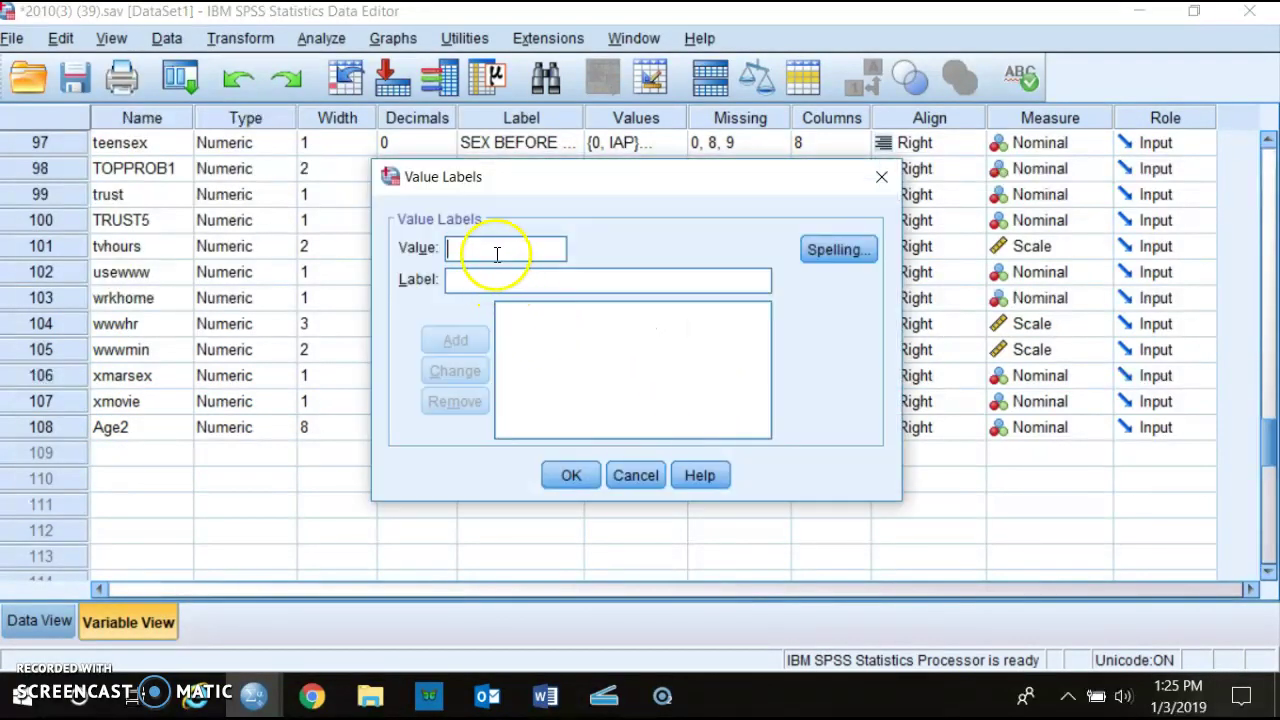
text(1)
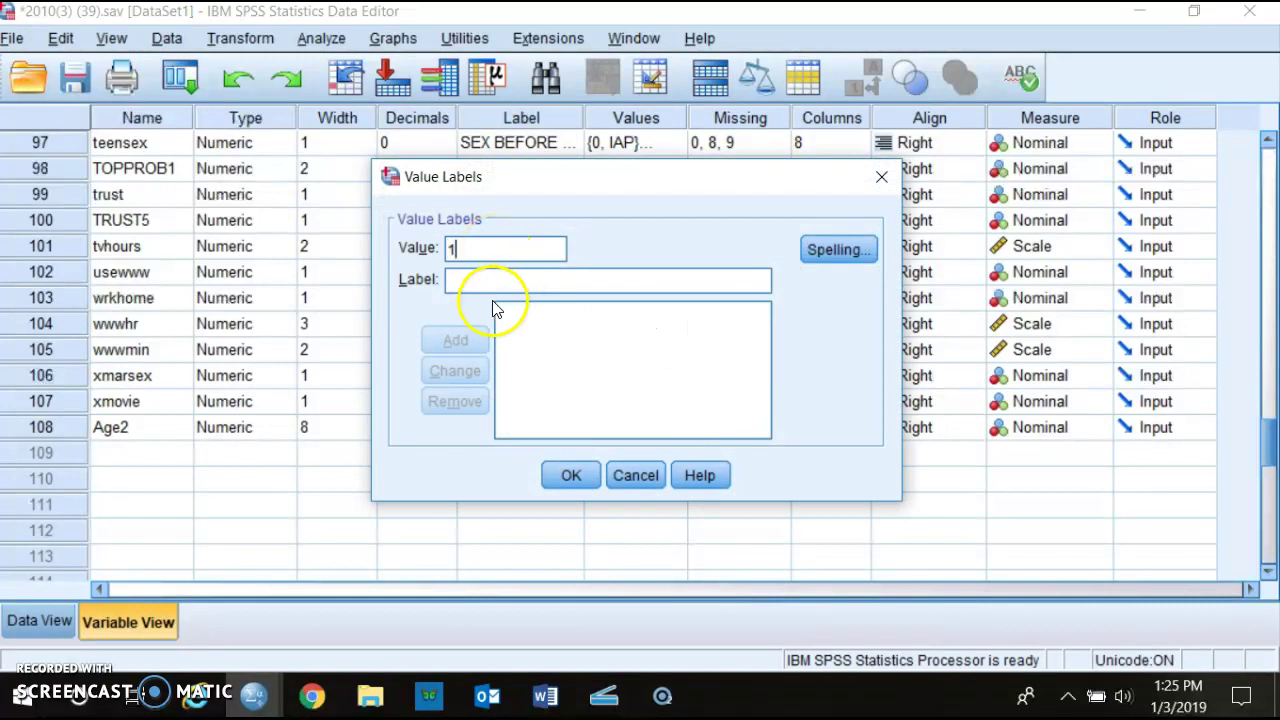
click(502, 284)
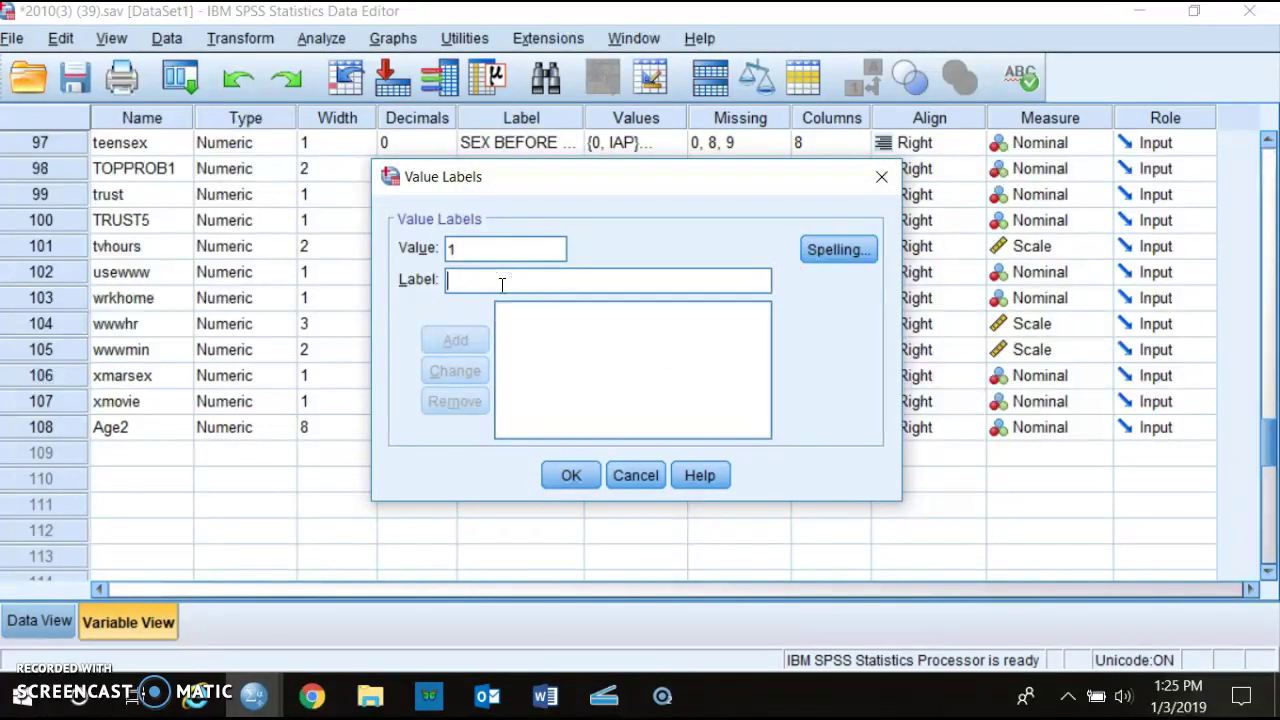
text(18-29)
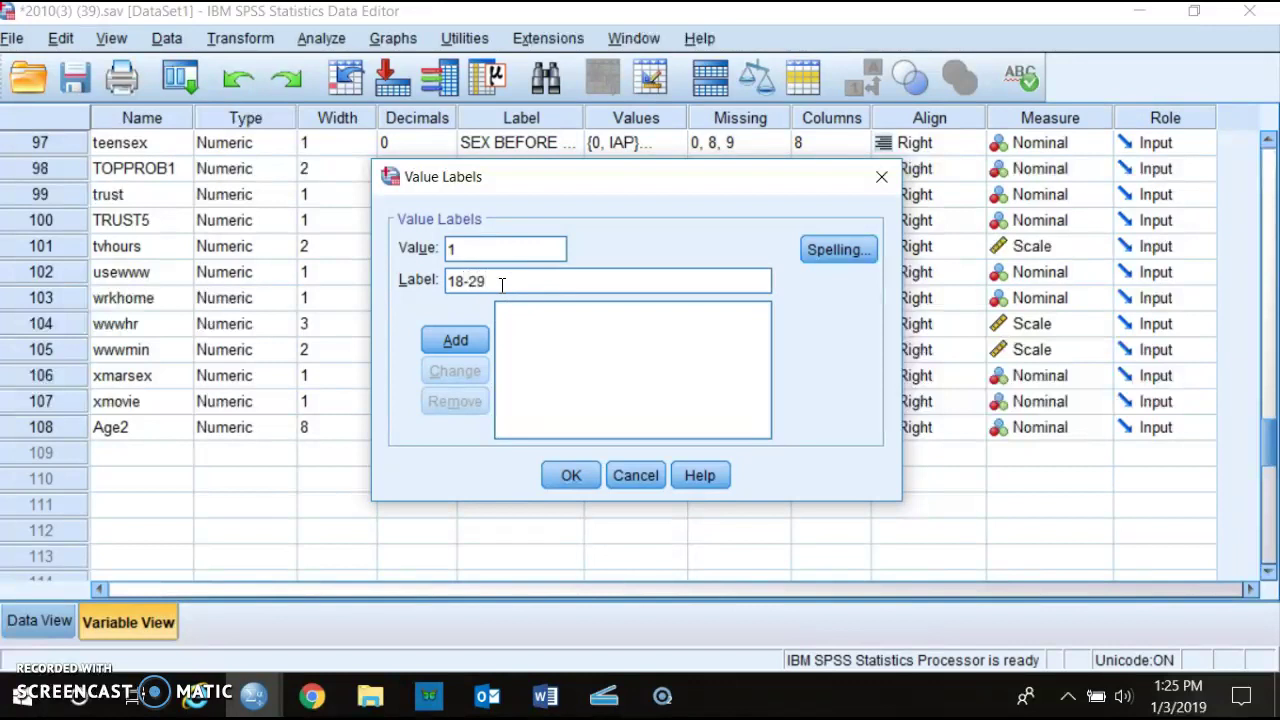
click(456, 340)
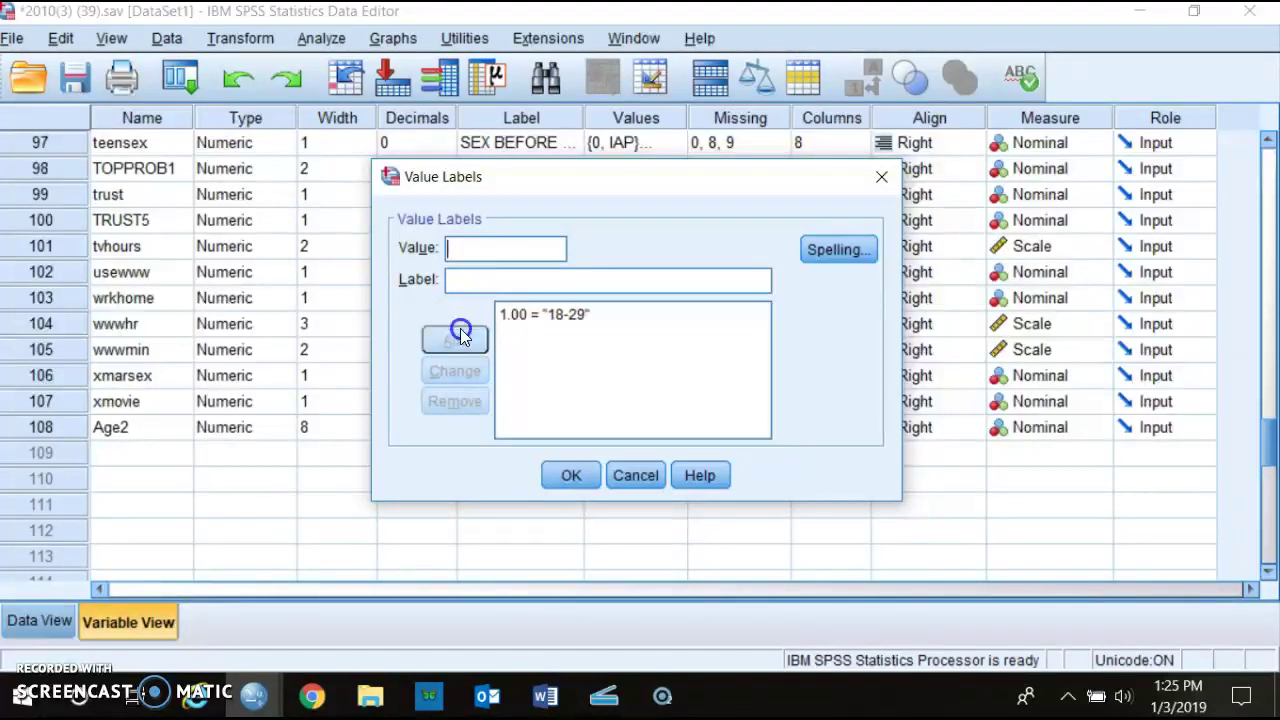
Add the label 30-39 for value 2 of Age2.
click(472, 251)
text(2)
click(487, 281)
text(30-39)
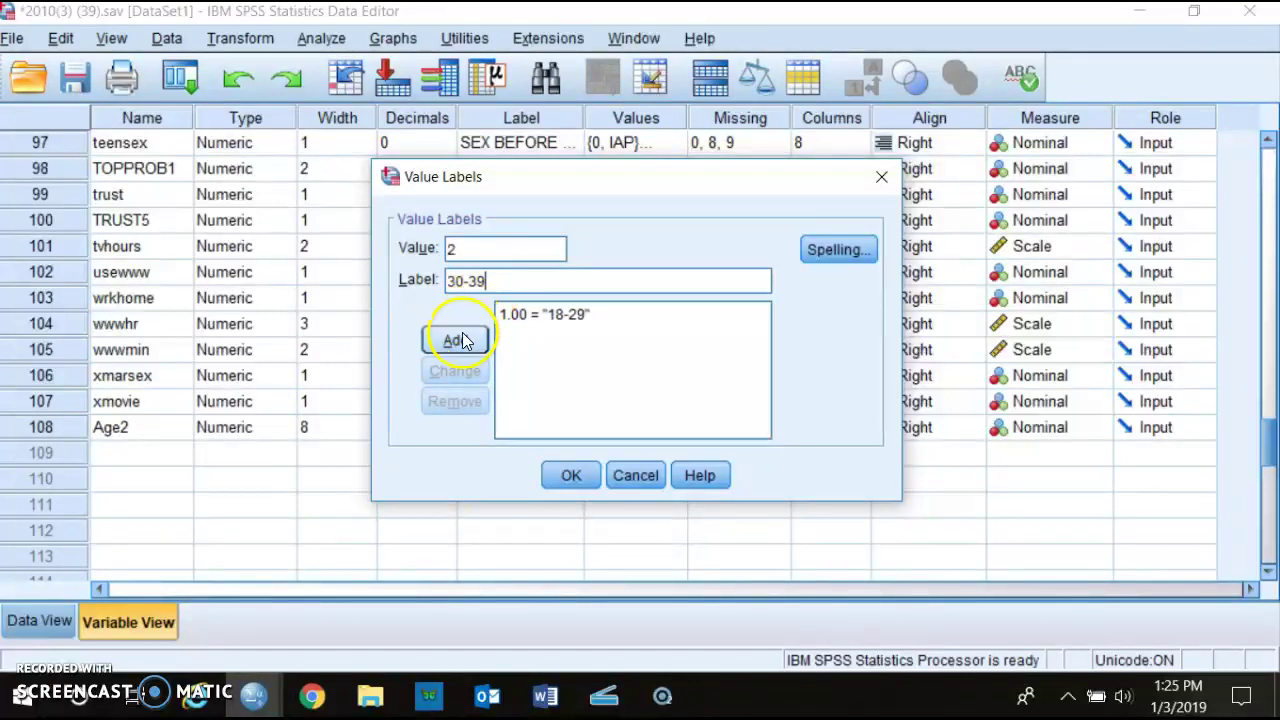
click(456, 340)
Add the label 40-49 for value 3 of Age2.
click(471, 248)
text(3)
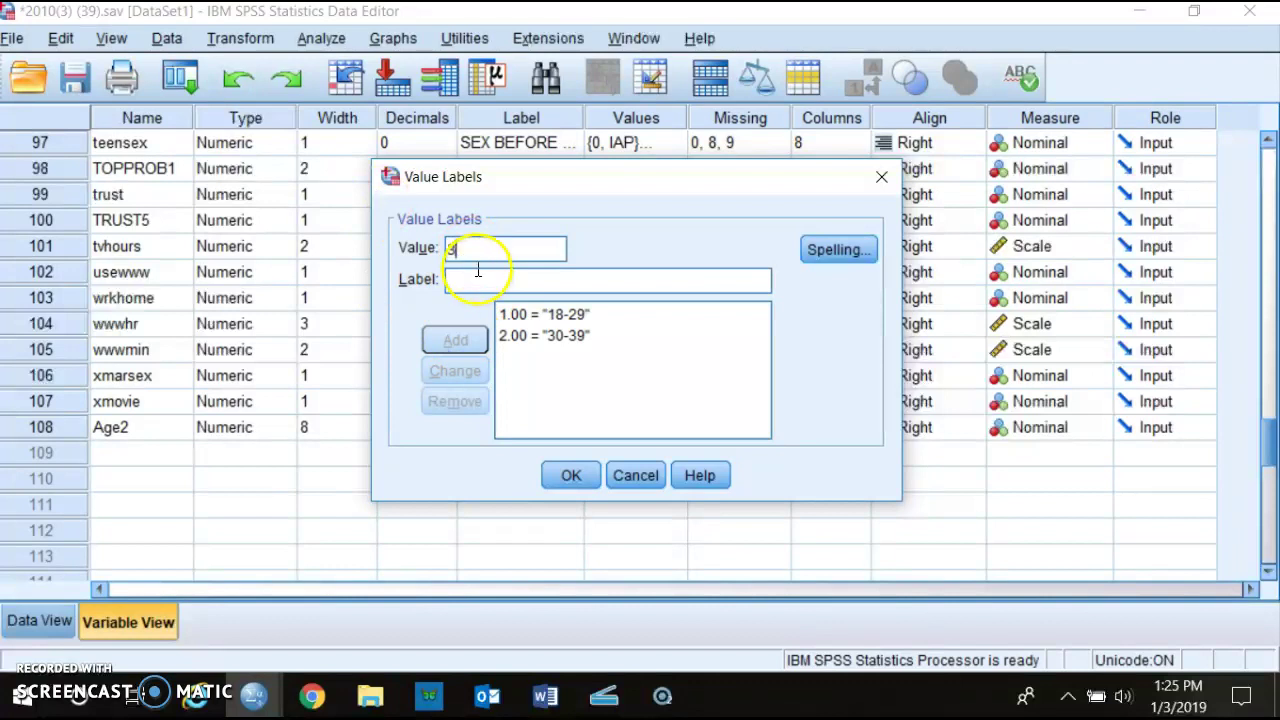
text(40)
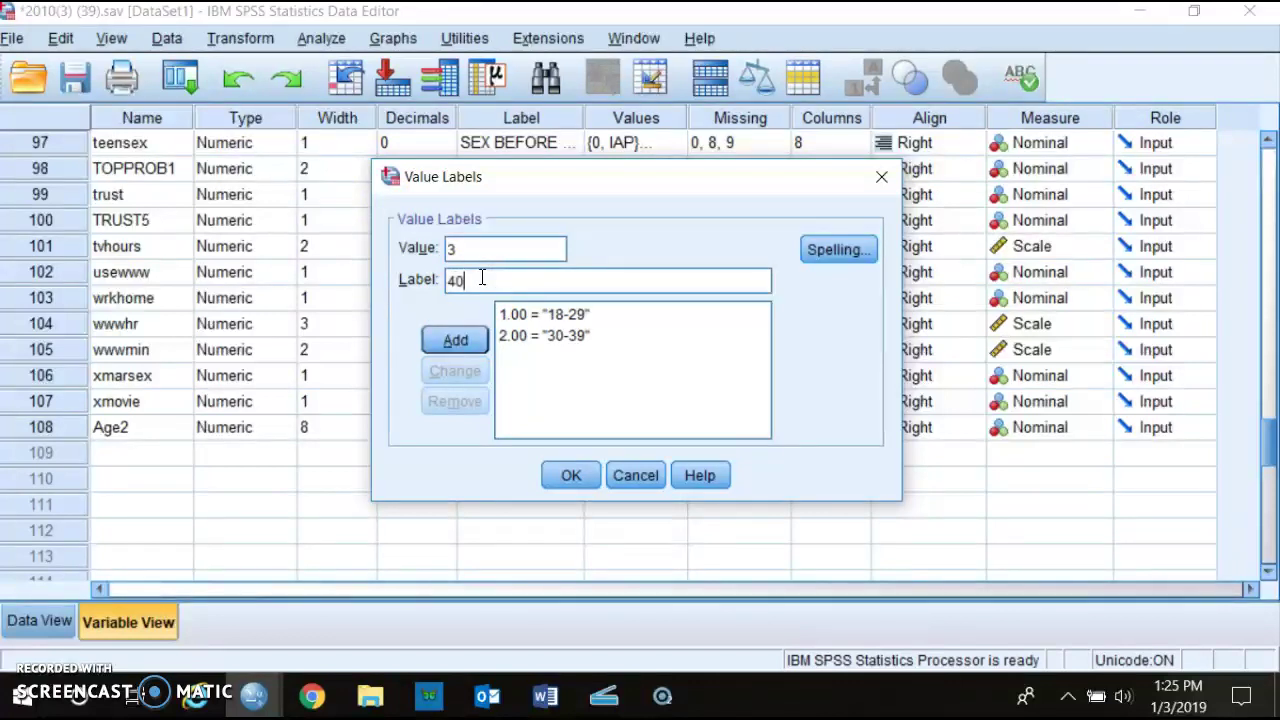
text(-49)
click(427, 264)
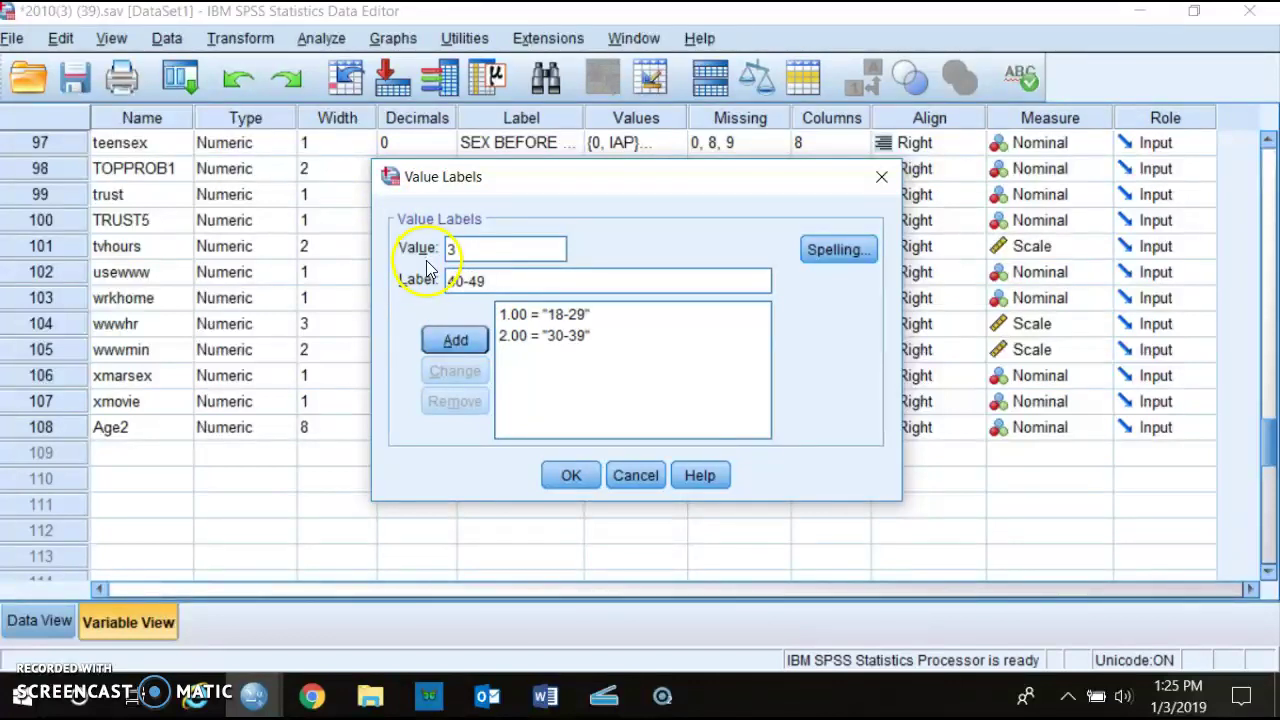
click(455, 341)
Add the label 50-59 for value 4 of Age2.
text(4)
click(481, 279)
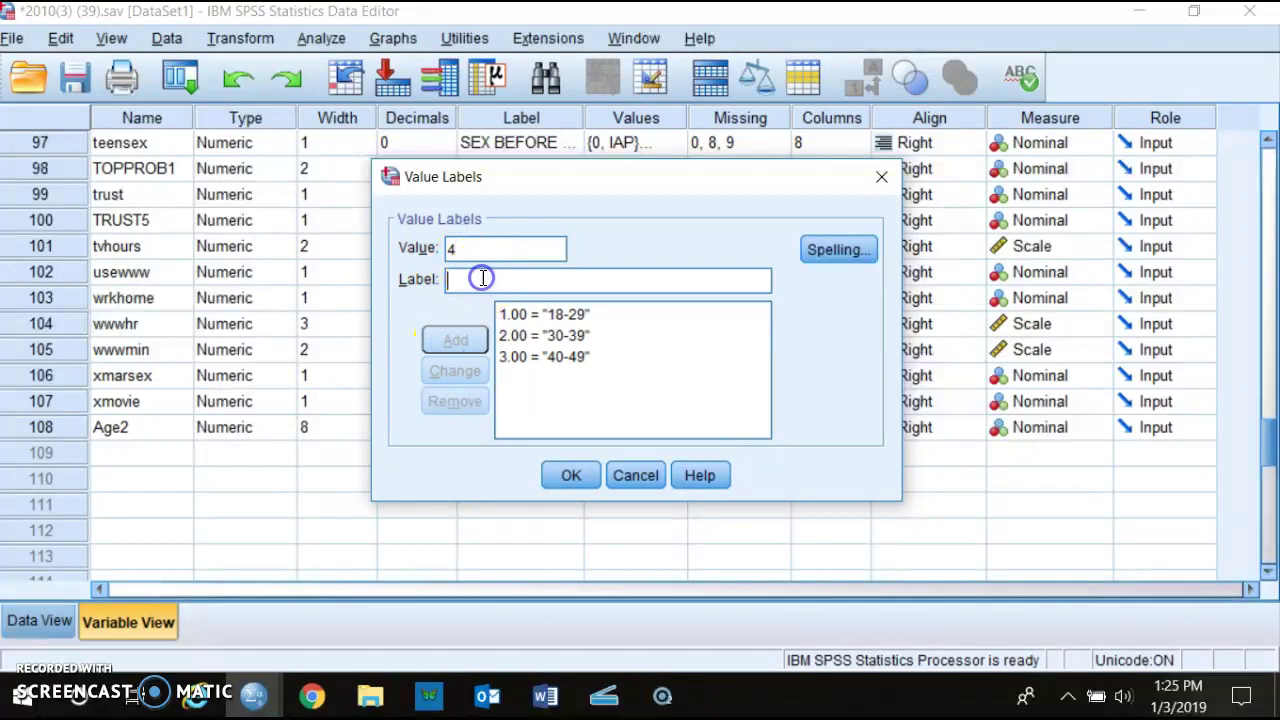
text(50-5)
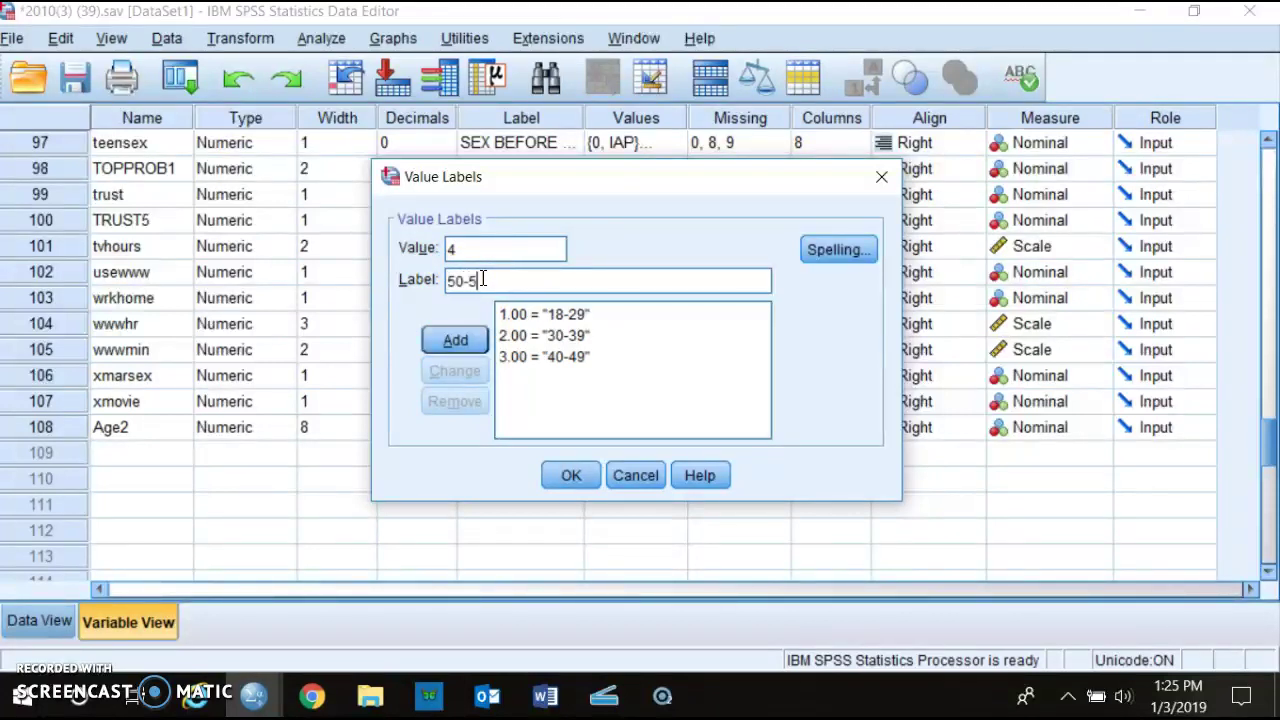
click(479, 304)
click(455, 340)
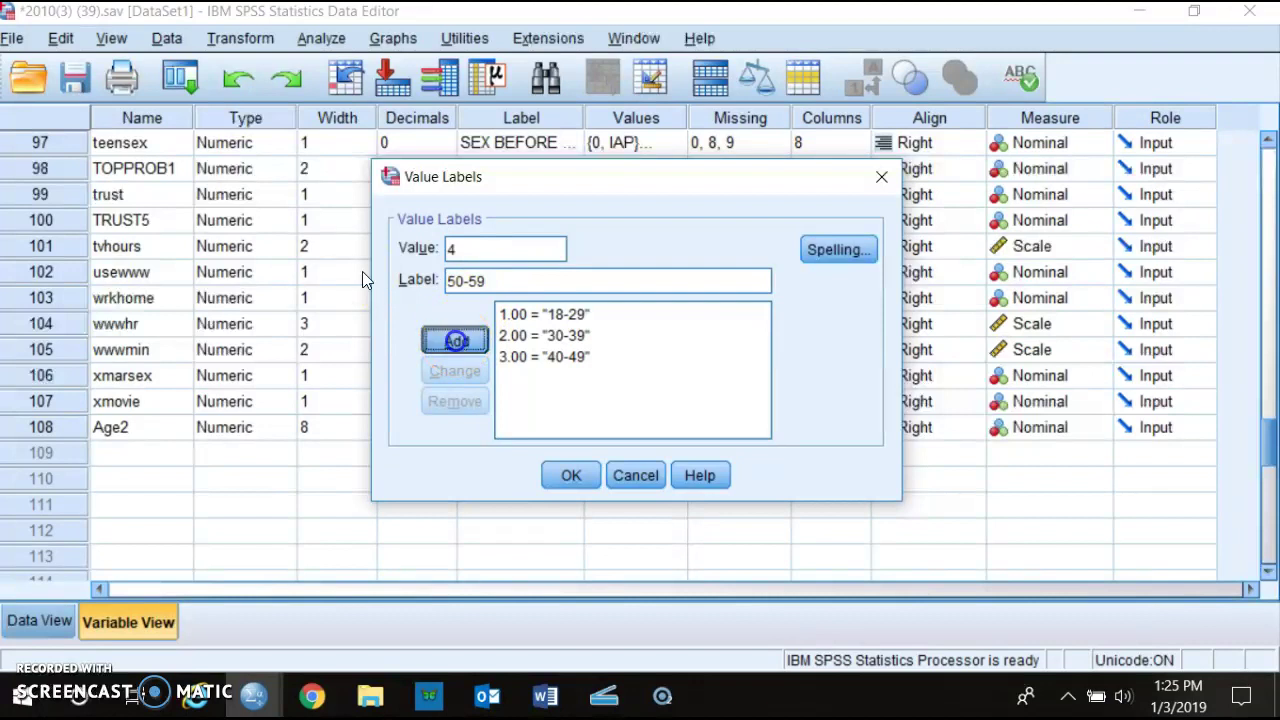
Add the label "60 and Up" for value 6 of Age2 and accept the value labels.
click(490, 257)
click(492, 281)
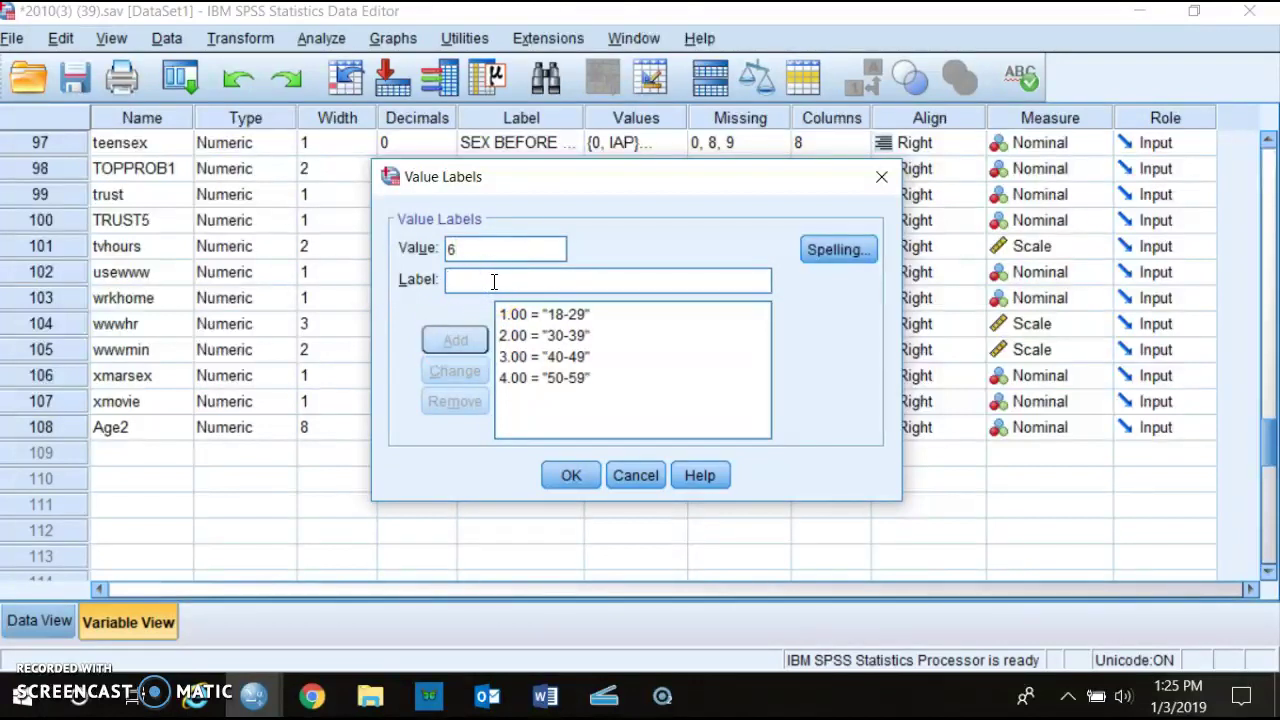
text(60 and)
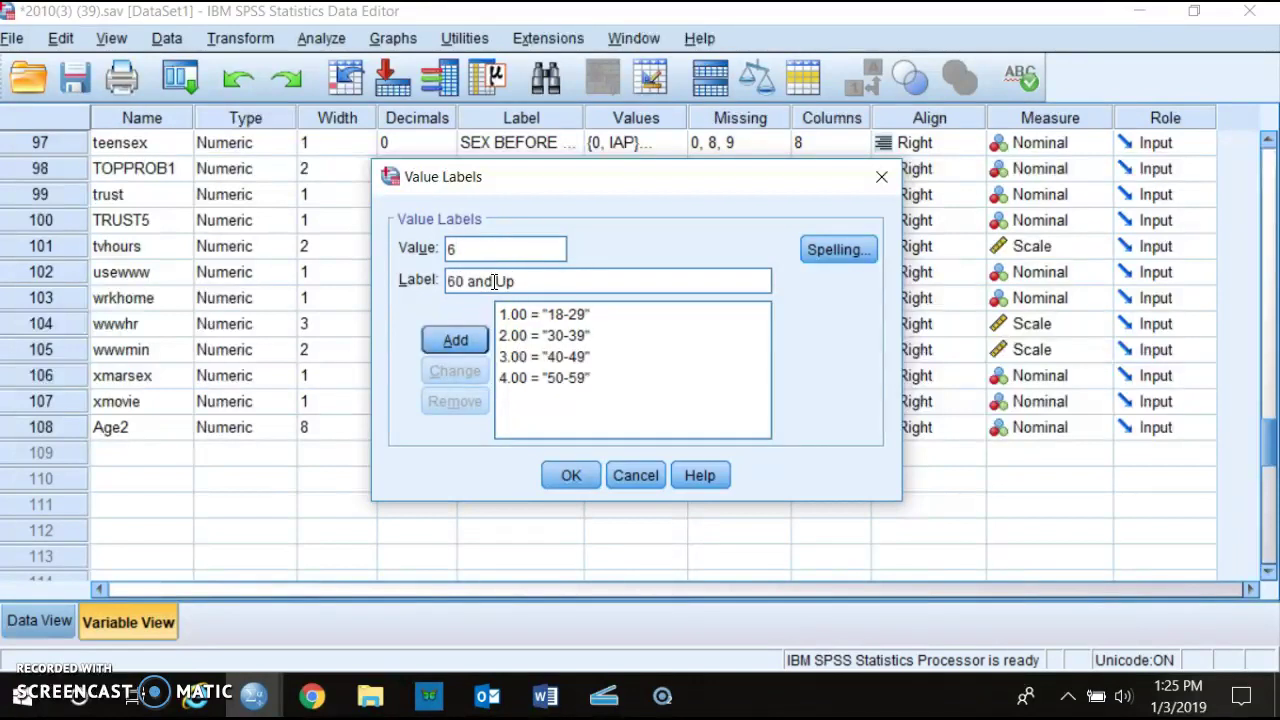
text( Up)
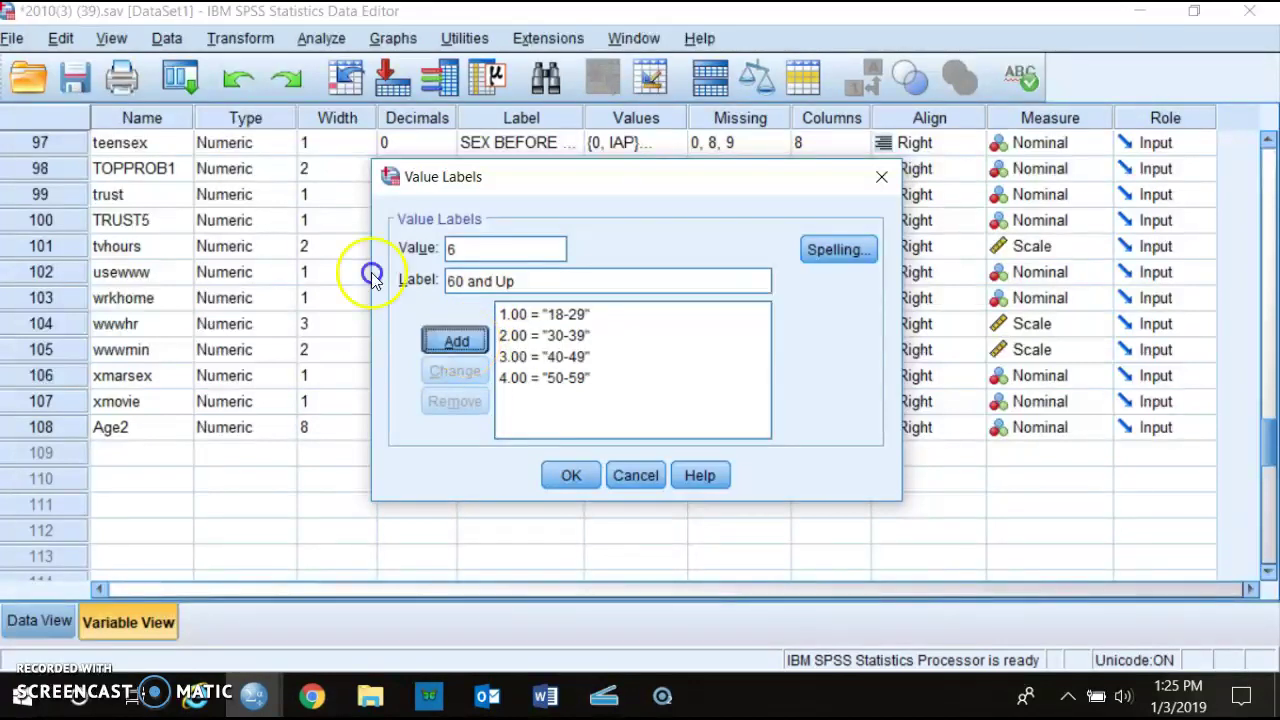
click(455, 340)
click(548, 382)
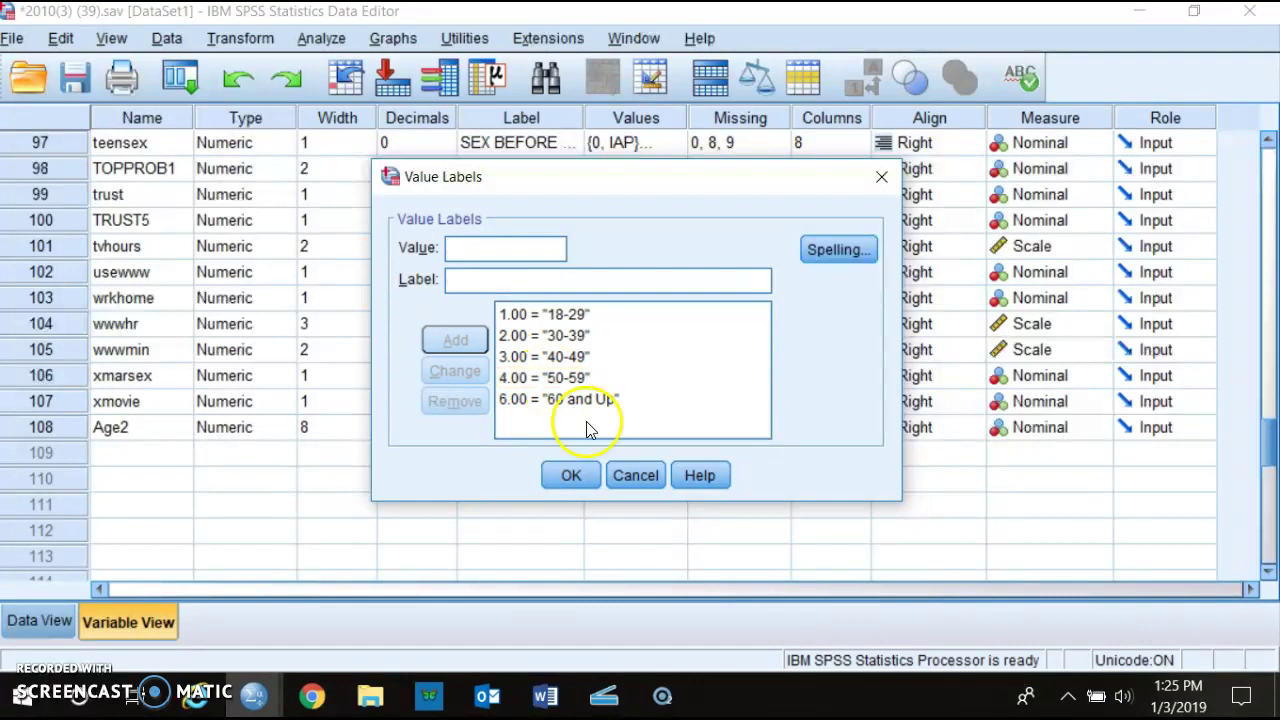
click(571, 476)
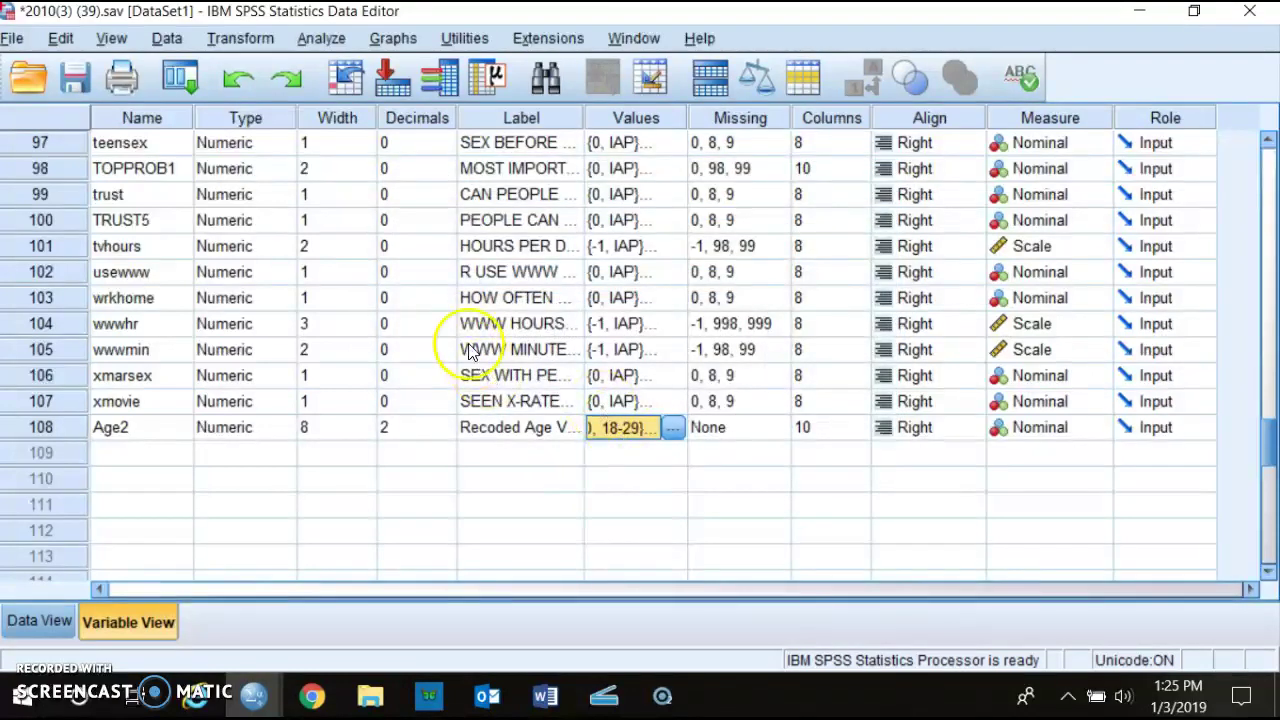
Remove age from the Frequencies variables and run the frequencies with only Age2.
click(335, 40)
mouse_move(499, 97)
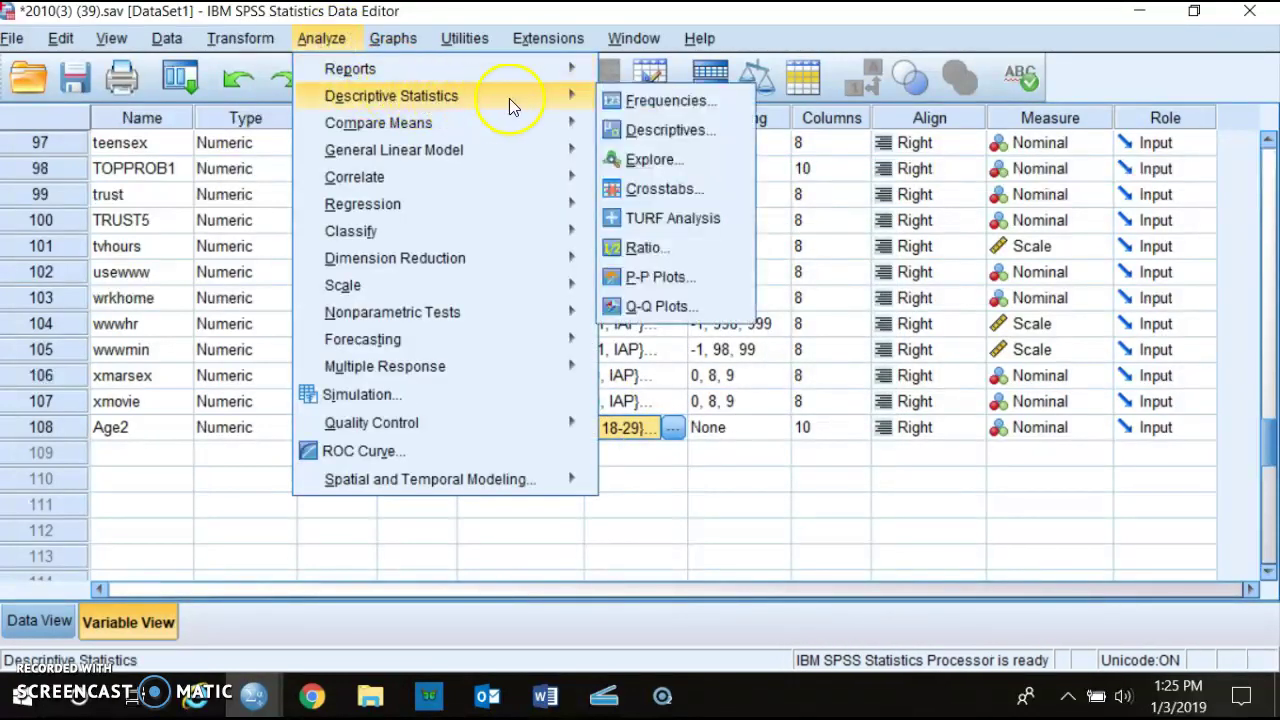
click(641, 104)
click(616, 251)
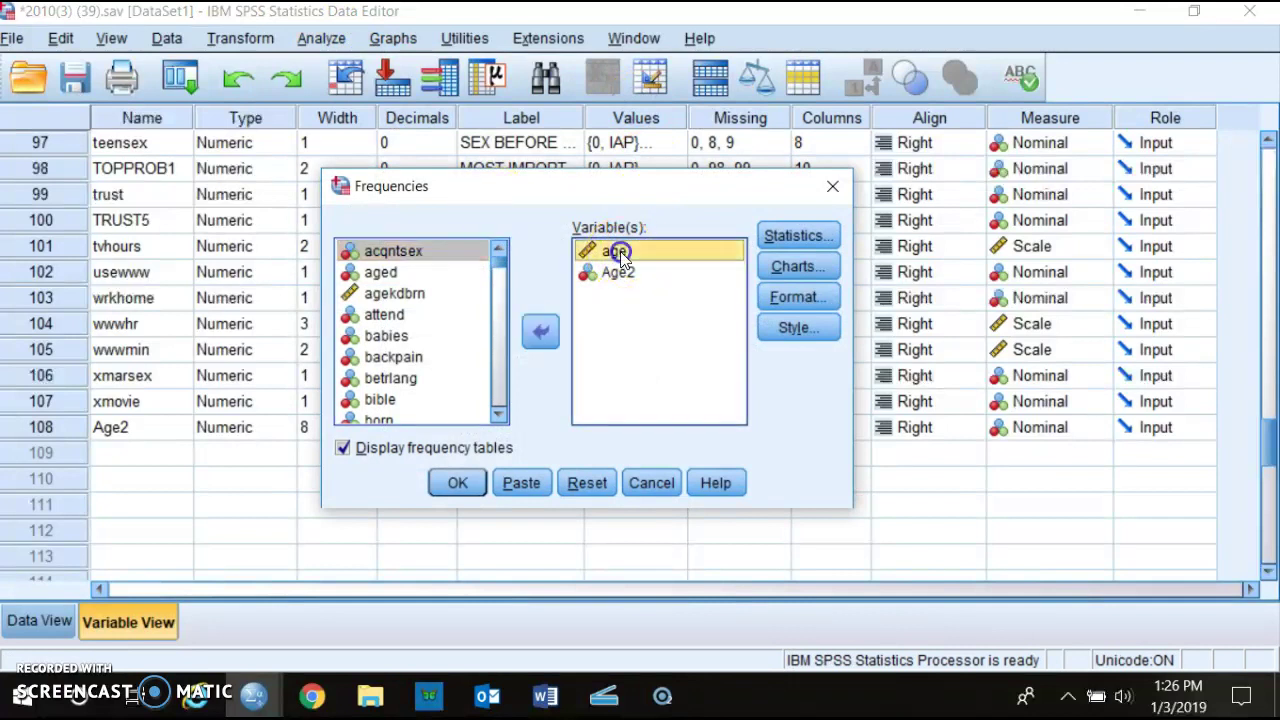
click(540, 328)
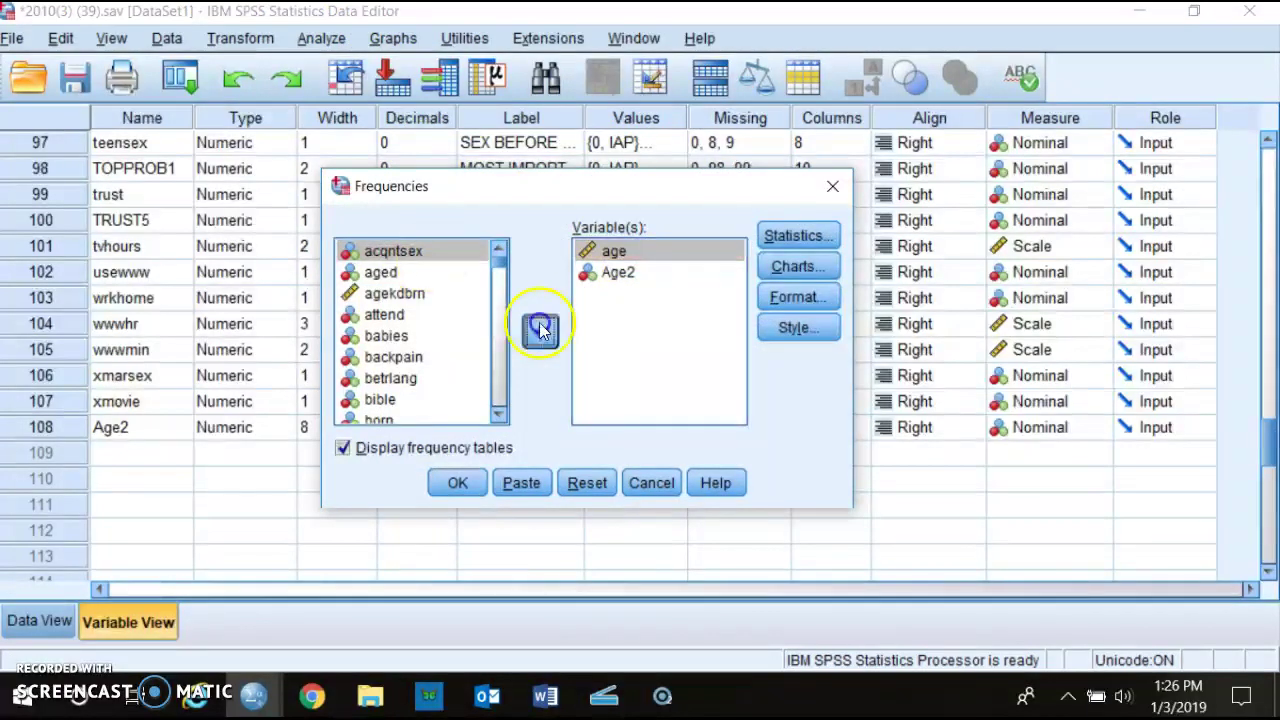
click(459, 486)
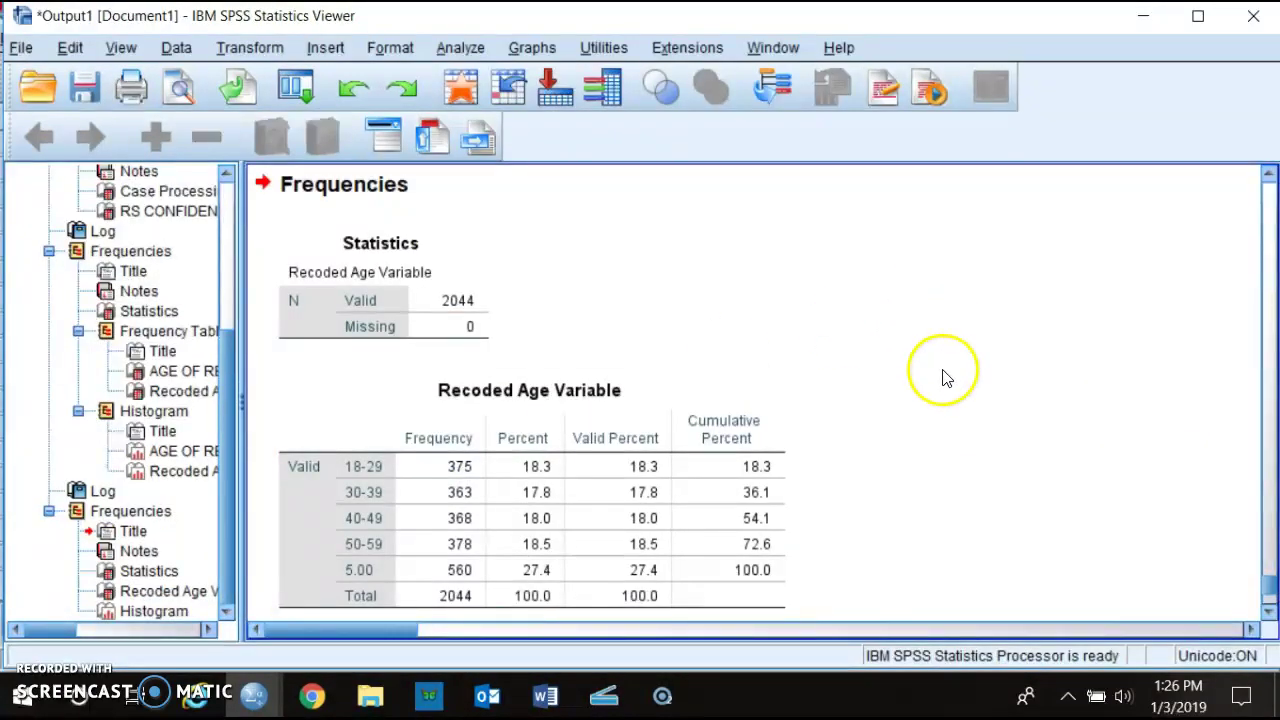
Compare the new Recoded Age Variable frequency table with the earlier unlabelled one, checking each category's label.
scroll(930, 378, down, 2)
scroll(590, 350, up, 10)
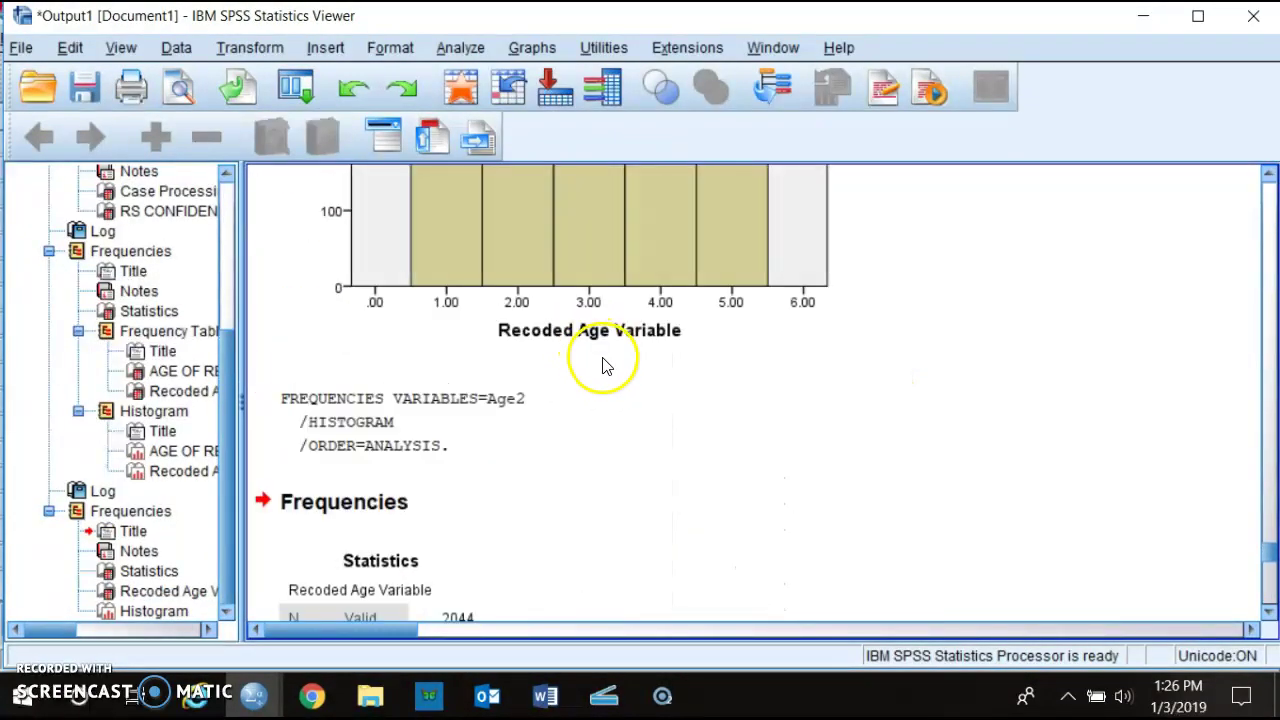
scroll(607, 374, up, 8)
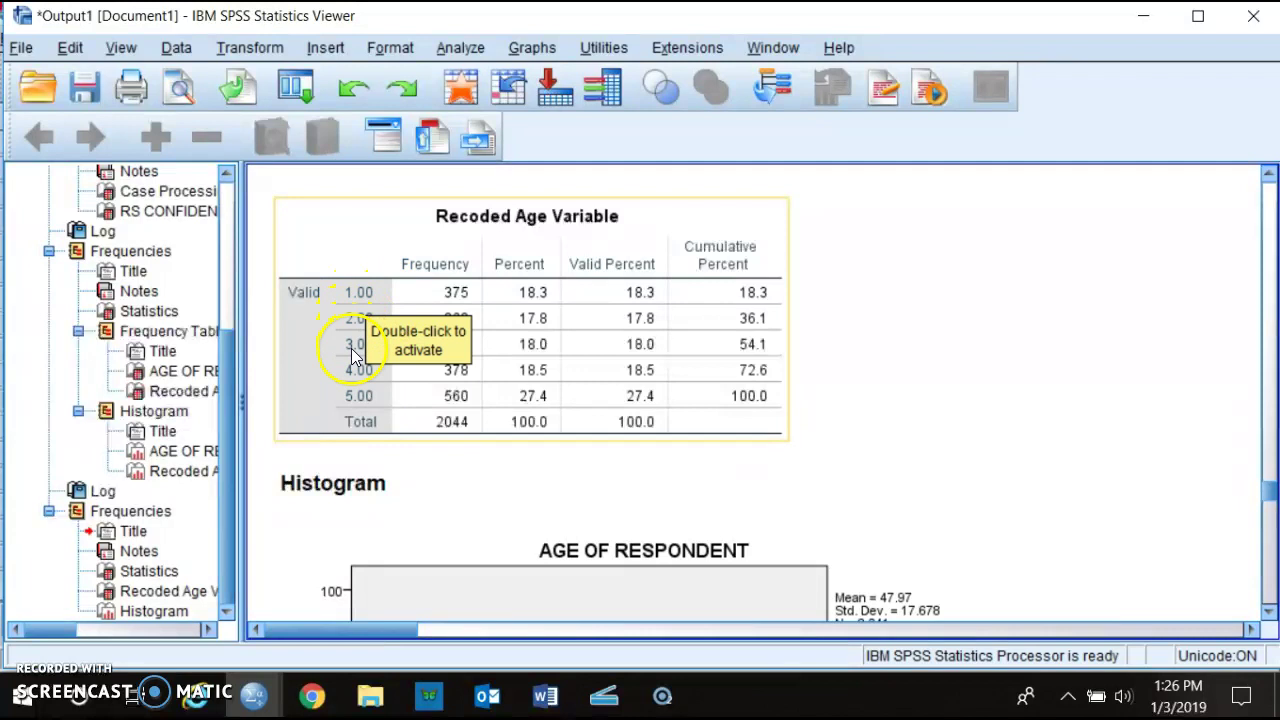
scroll(986, 330, down, 10)
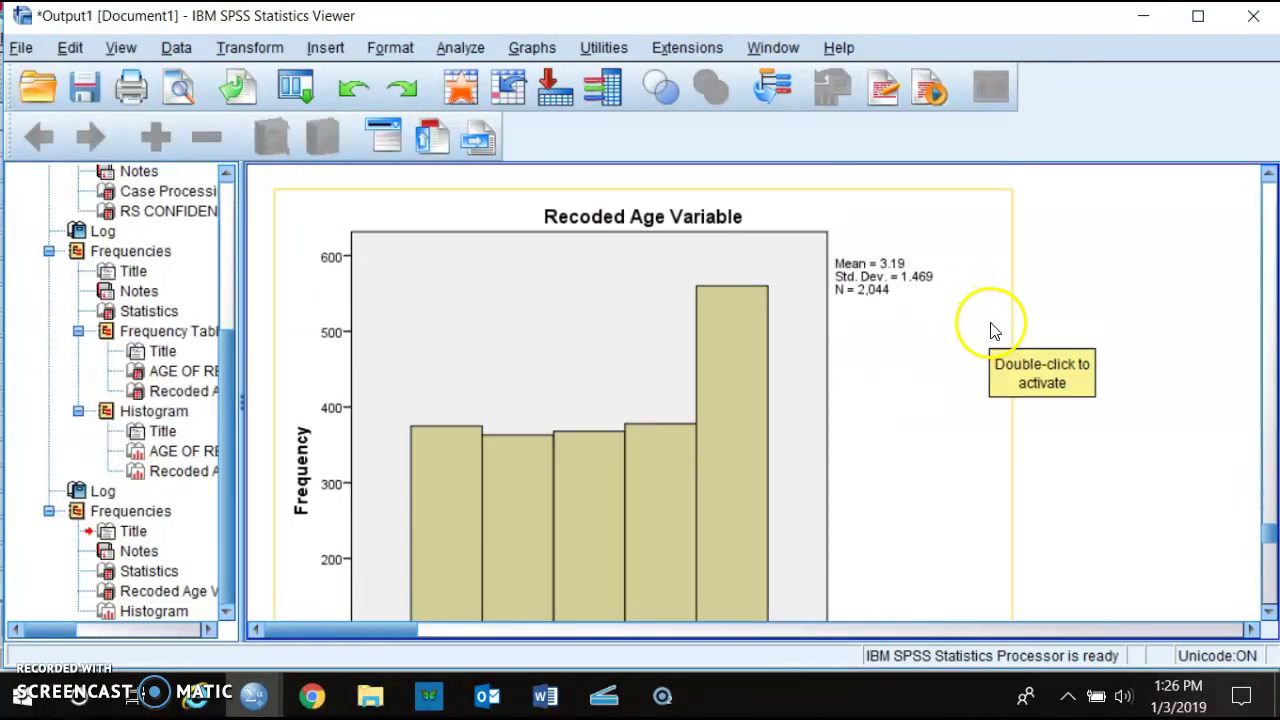
scroll(993, 332, down, 10)
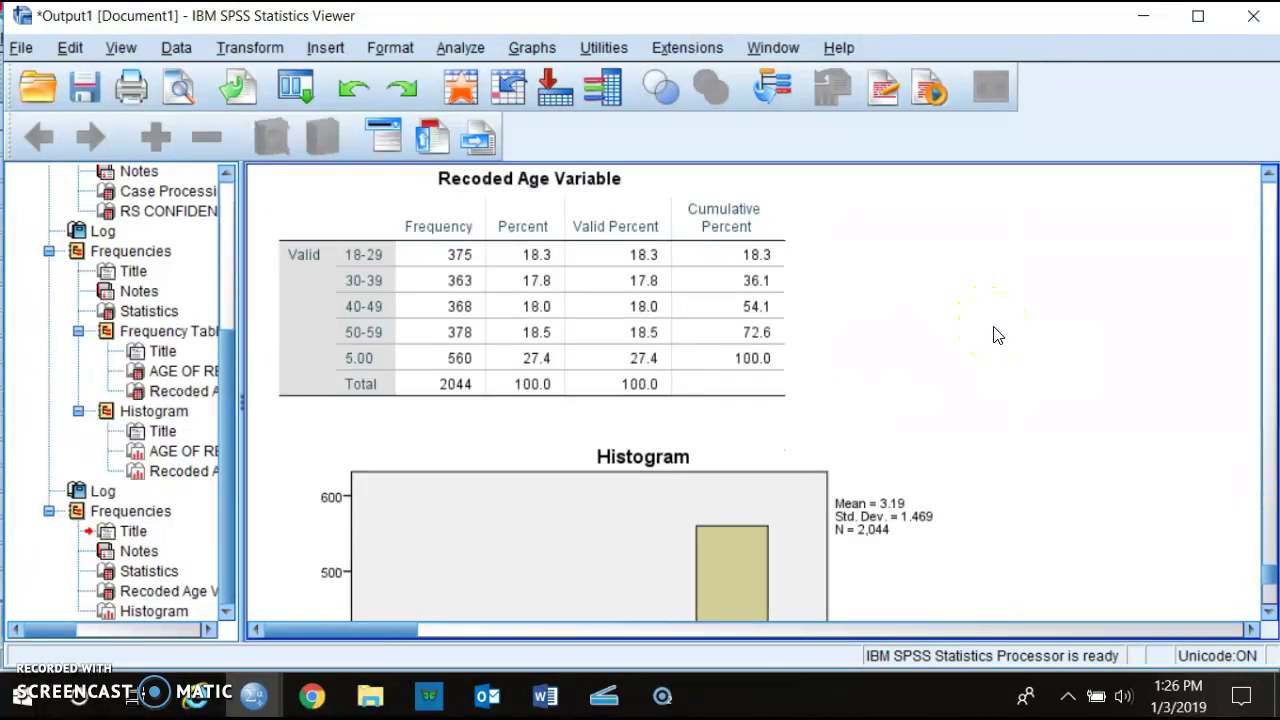
scroll(995, 338, up, 2)
click(700, 316)
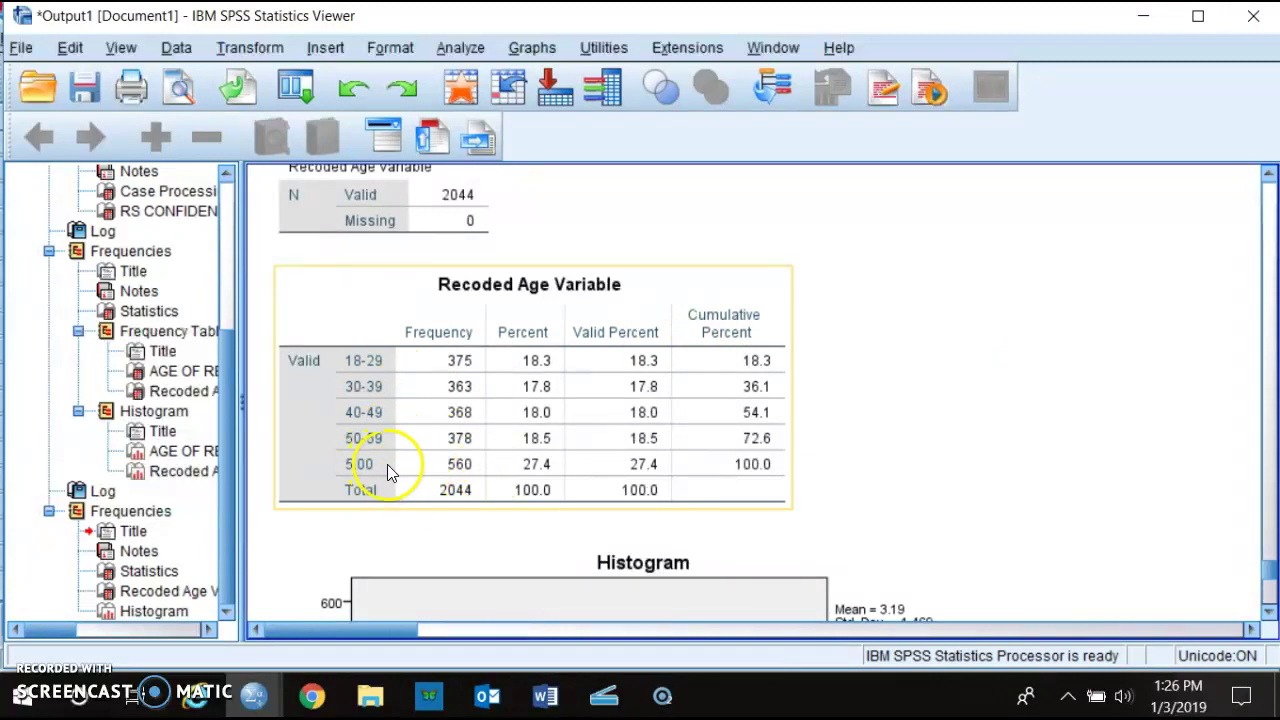
Try to change the label of value 6 of Age2 to "60 +" in its value labels.
click(252, 705)
click(323, 632)
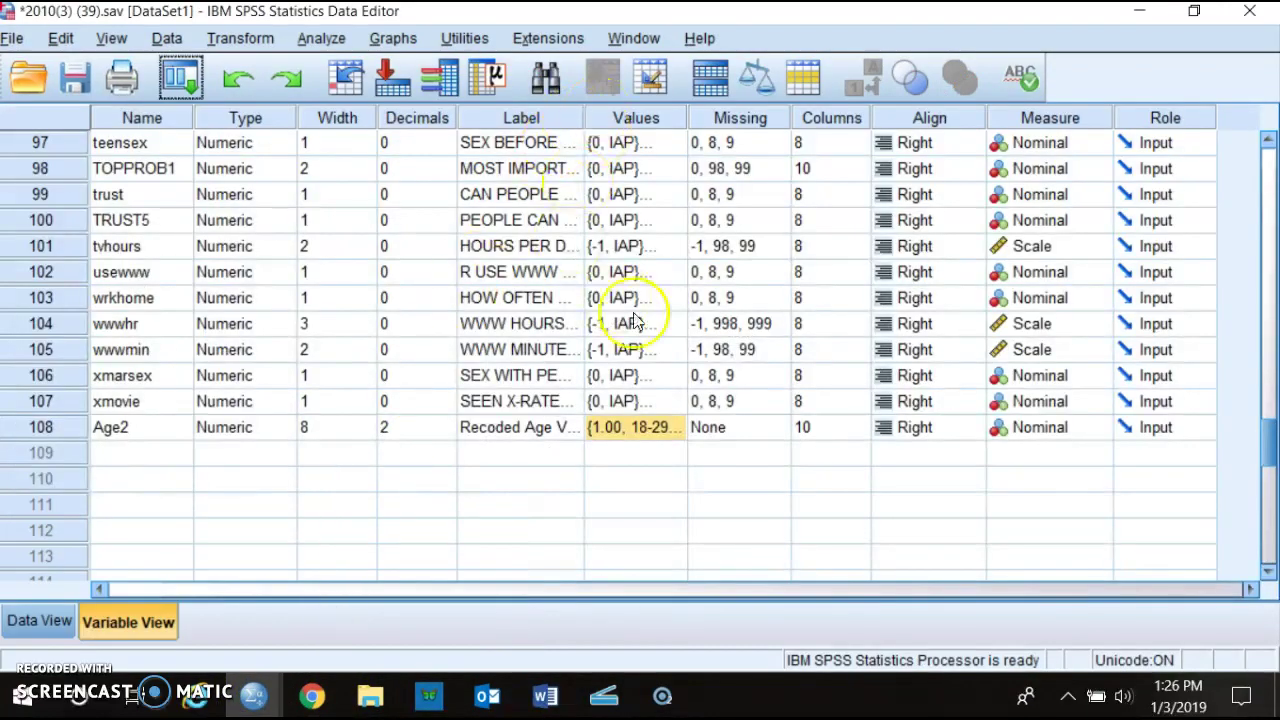
click(655, 428)
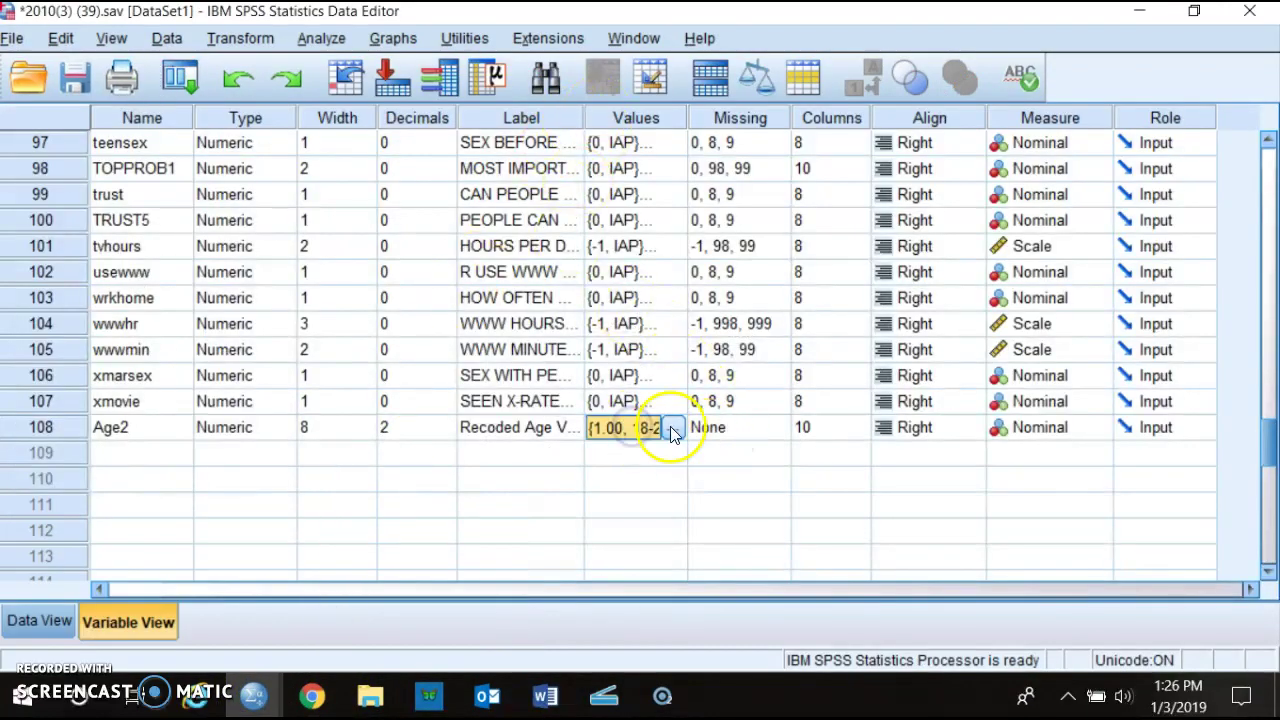
click(673, 429)
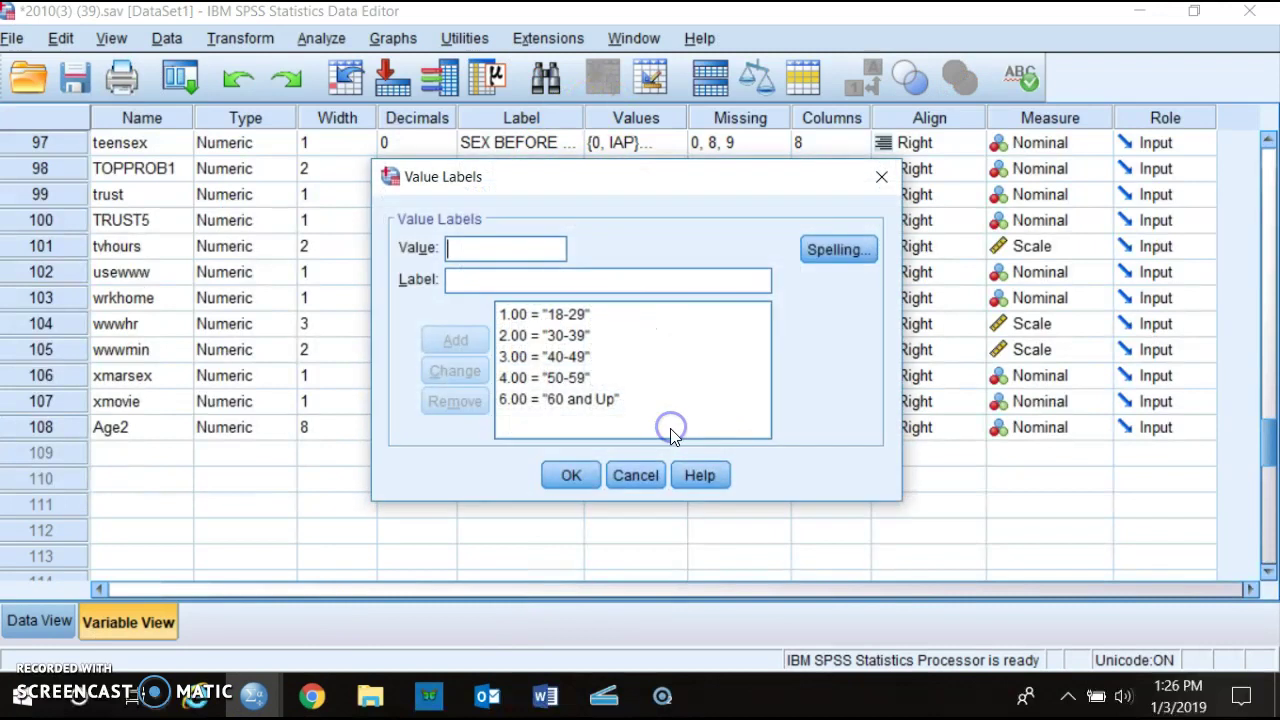
click(573, 400)
click(538, 282)
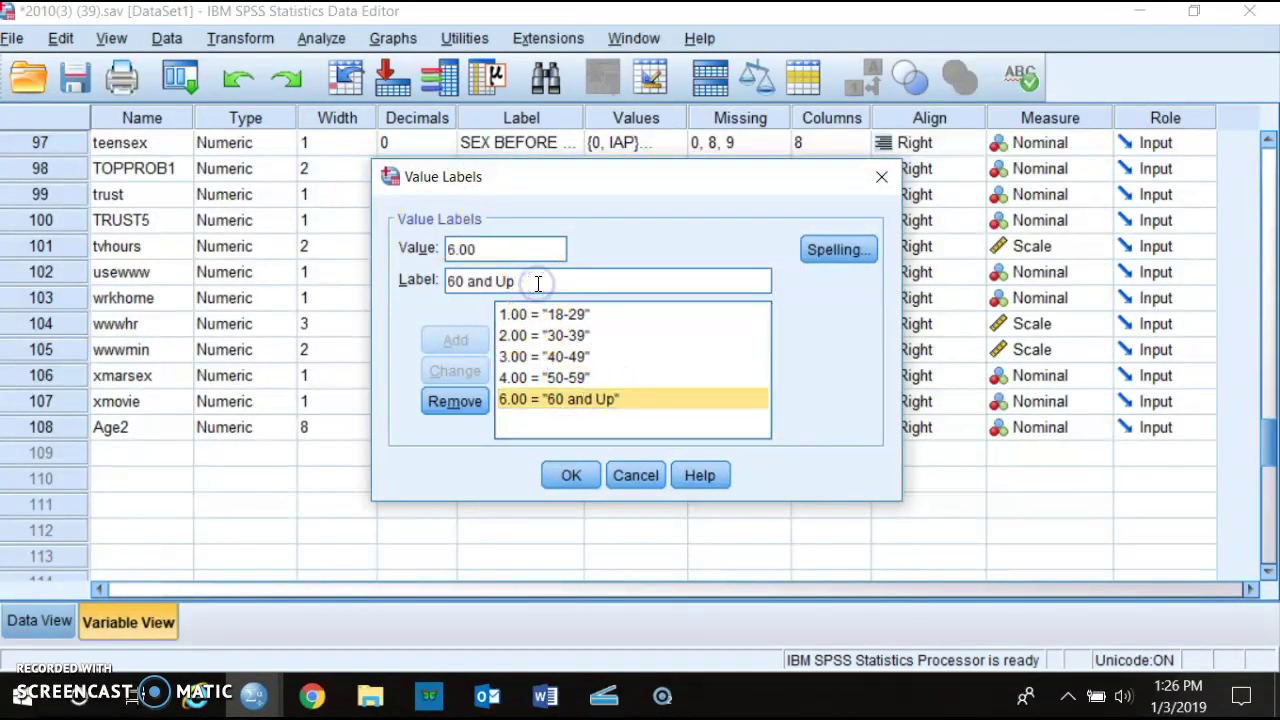
key(BackSpace)
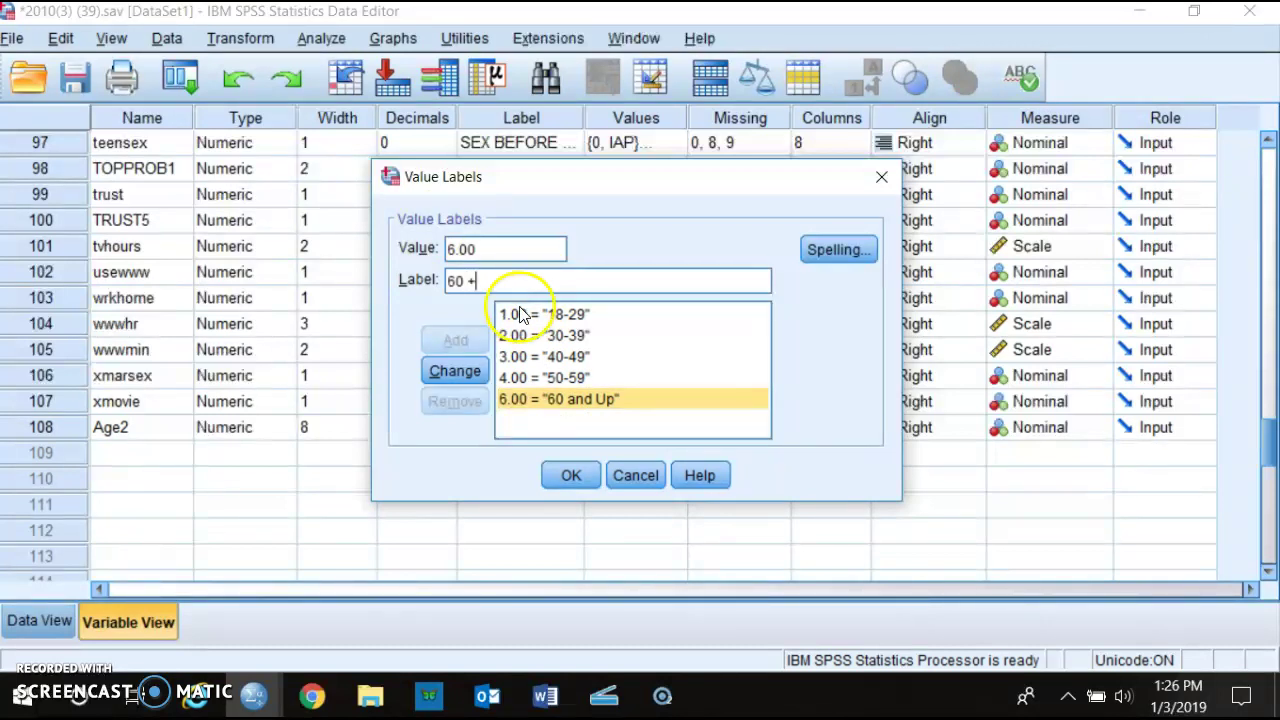
click(571, 475)
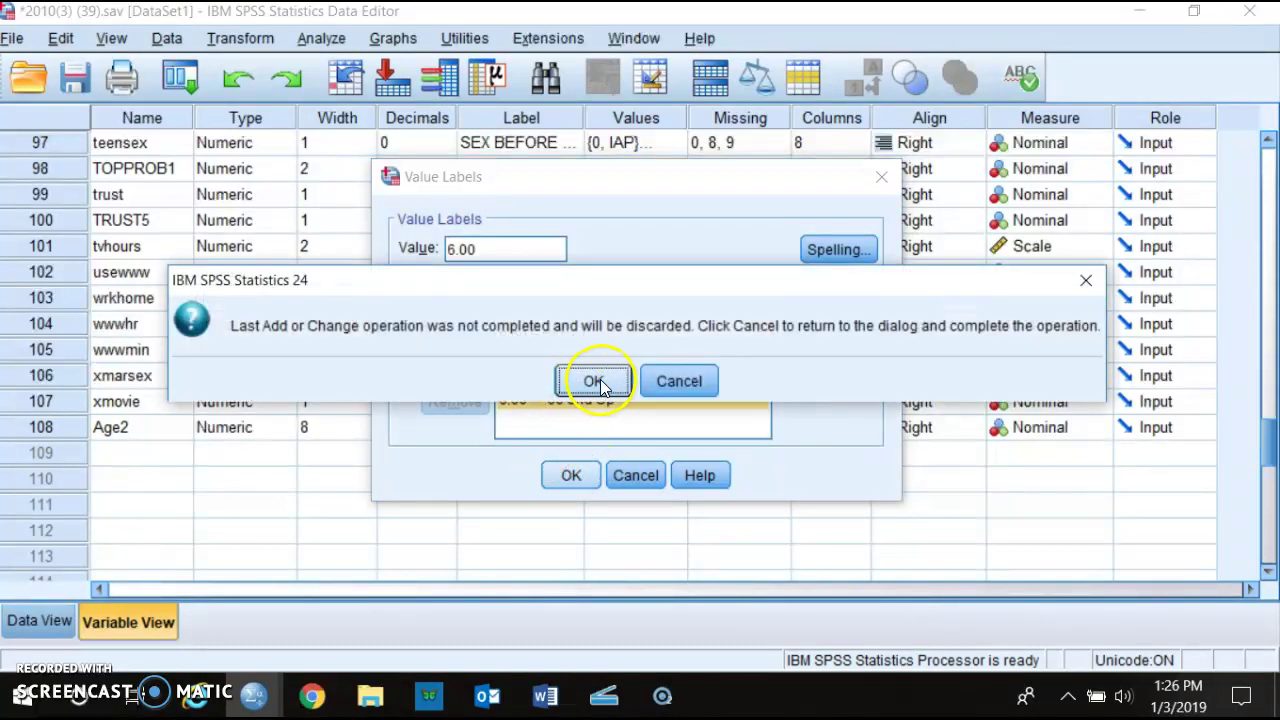
click(594, 381)
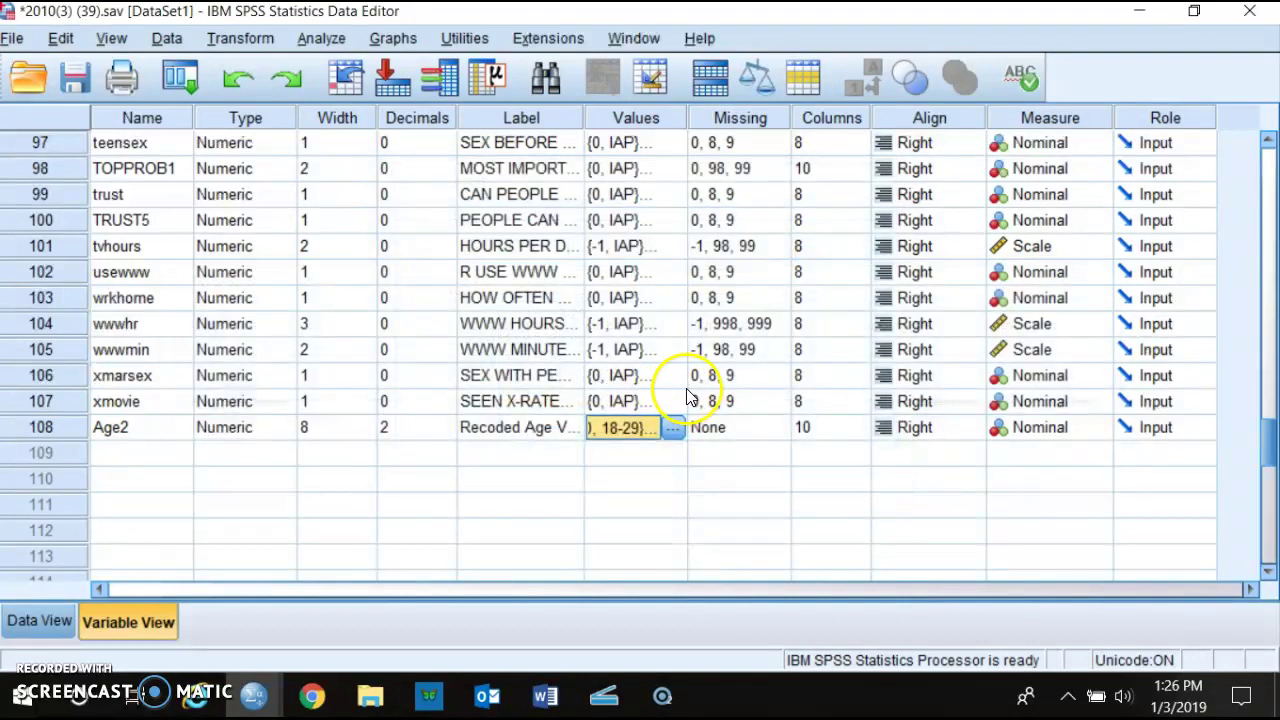
Rerun the frequencies for Age2 and check the category labels in the resulting table.
click(321, 38)
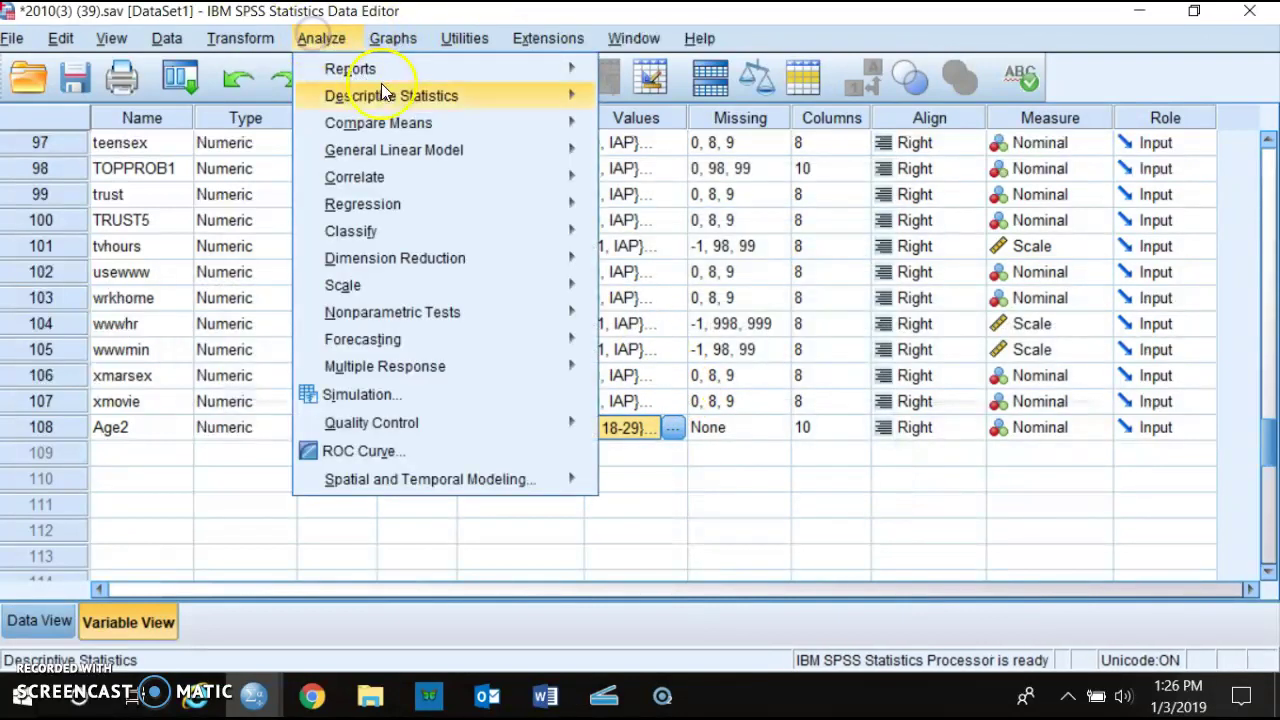
mouse_move(536, 97)
click(632, 100)
click(456, 485)
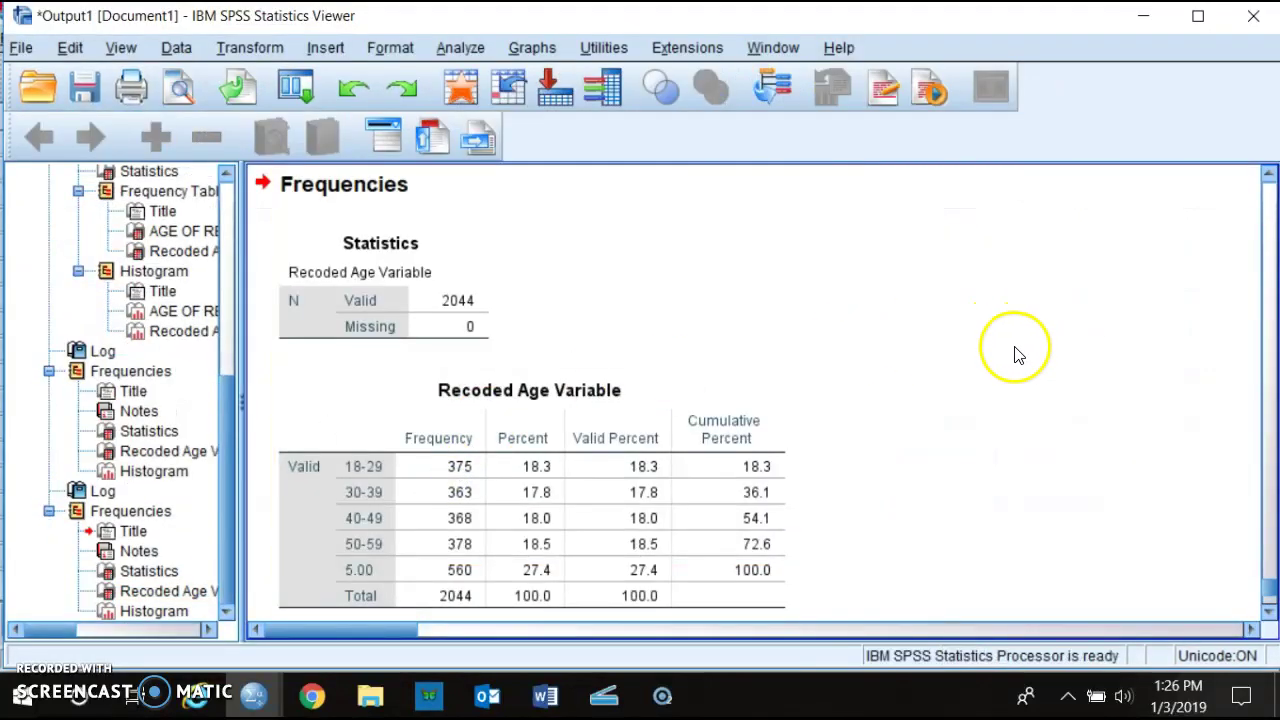
scroll(1014, 352, down, 2)
click(406, 468)
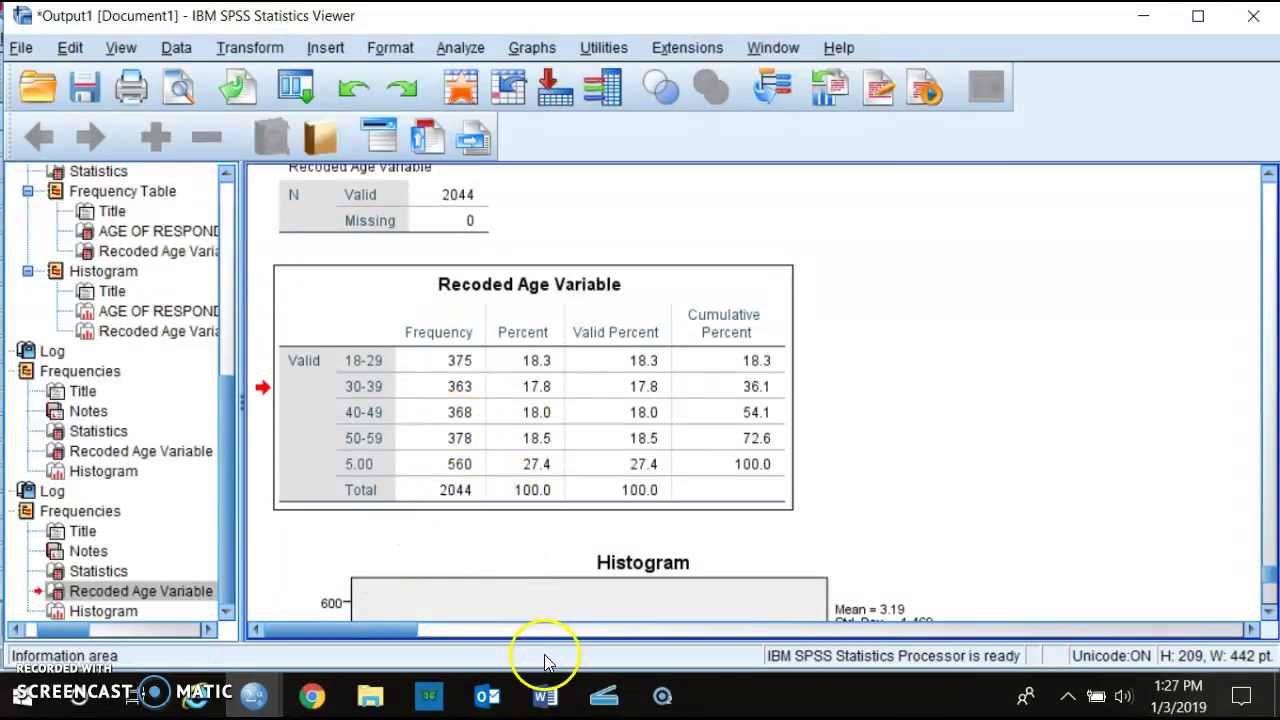
Remove the "60 and Up" entry for value 6 from the Age2 value labels.
mouse_move(254, 695)
click(375, 628)
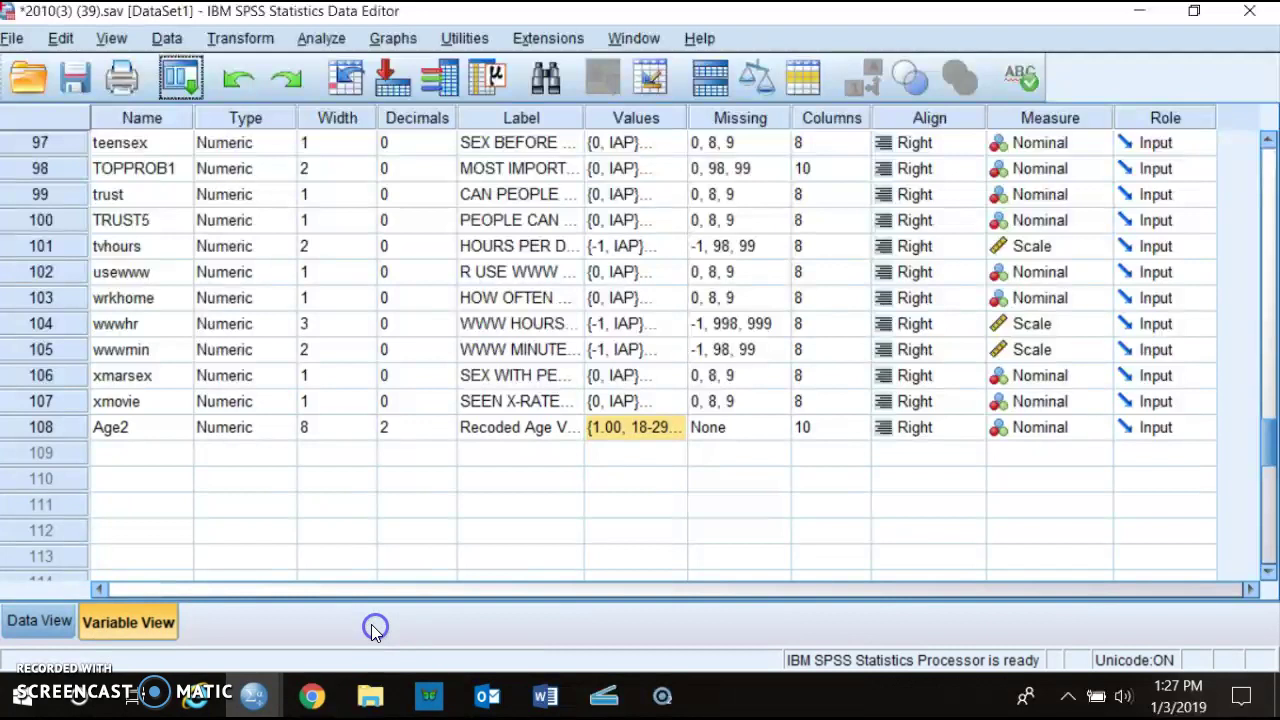
click(625, 428)
click(675, 430)
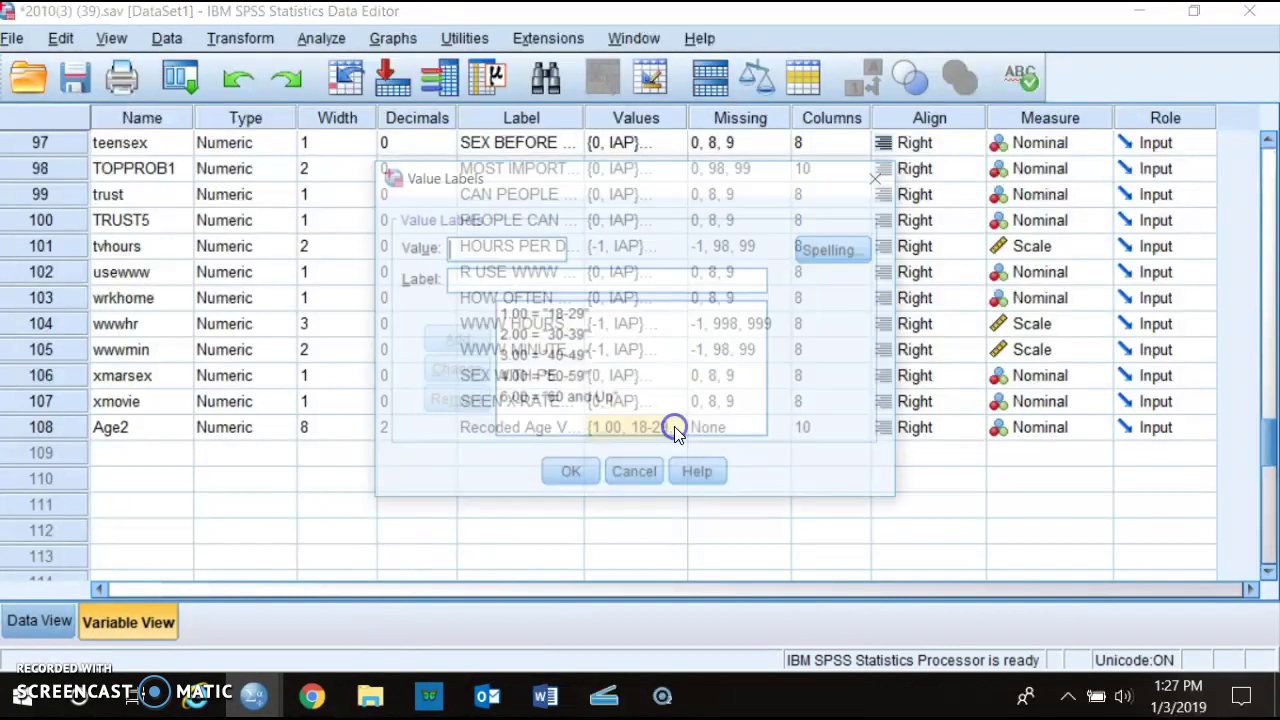
click(530, 399)
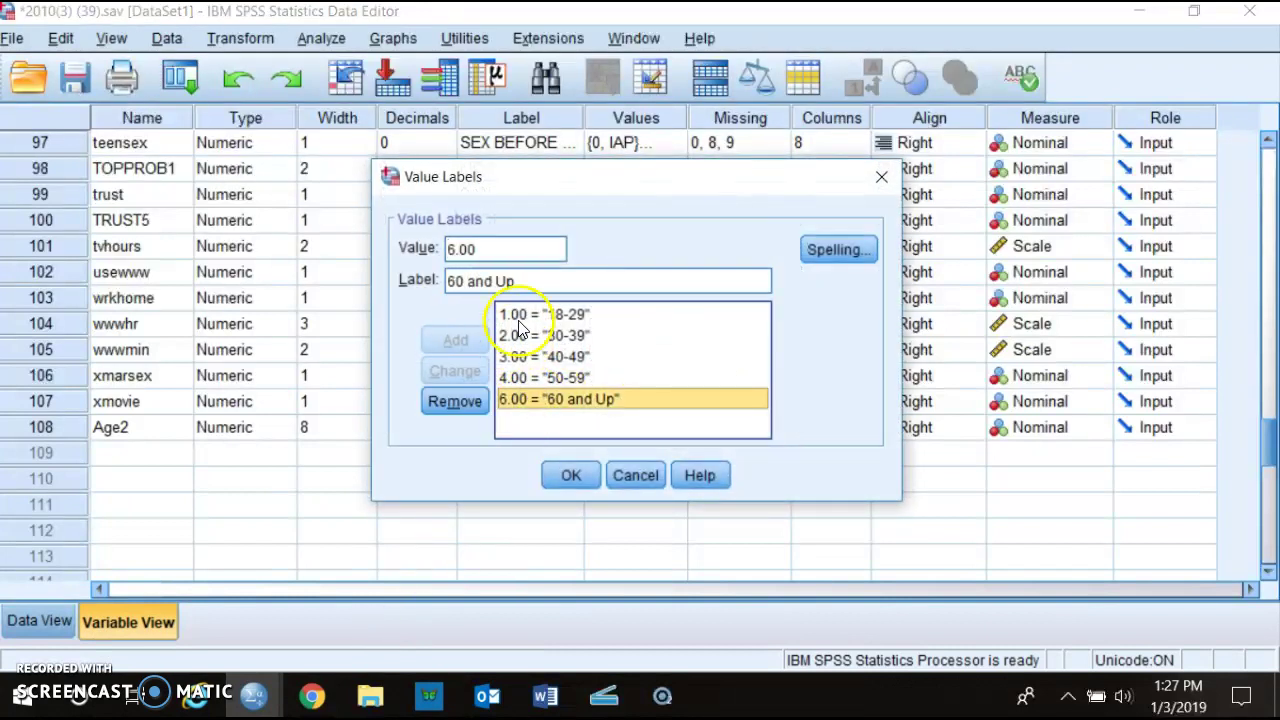
click(527, 280)
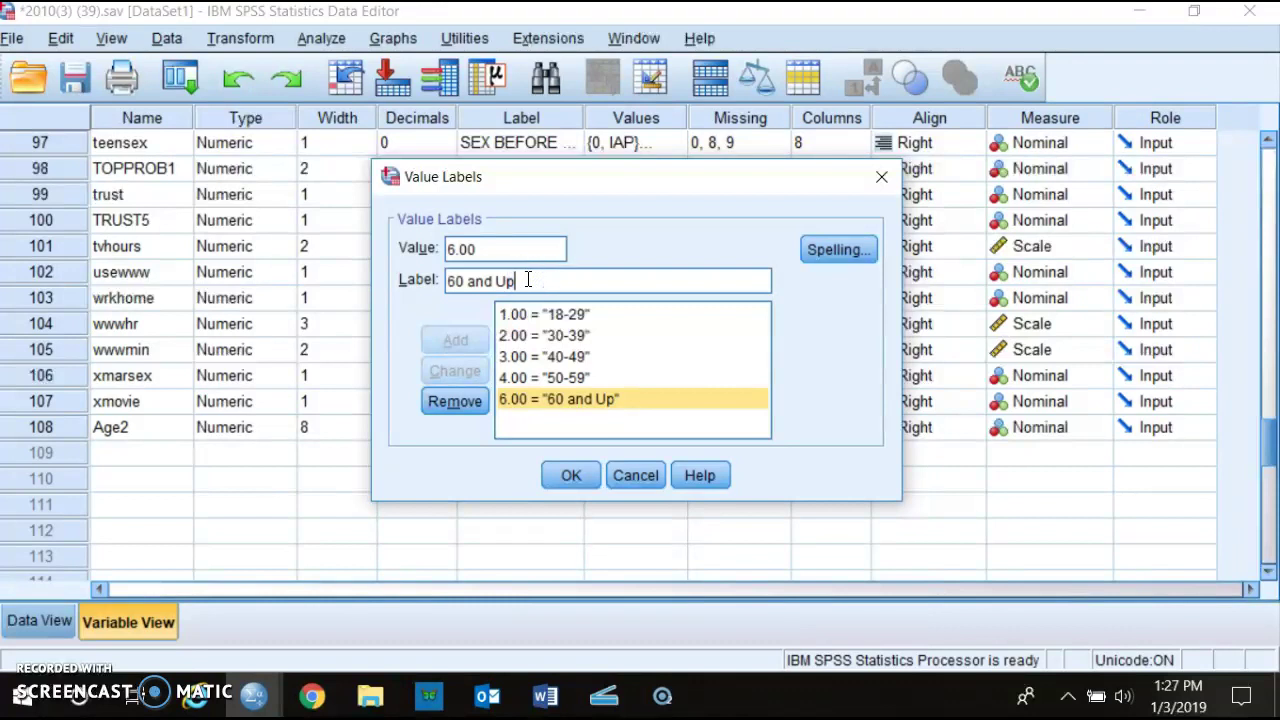
click(455, 401)
Add the label "60 +" for value 6 of Age2 and accept the value labels.
click(510, 249)
text(6)
click(499, 282)
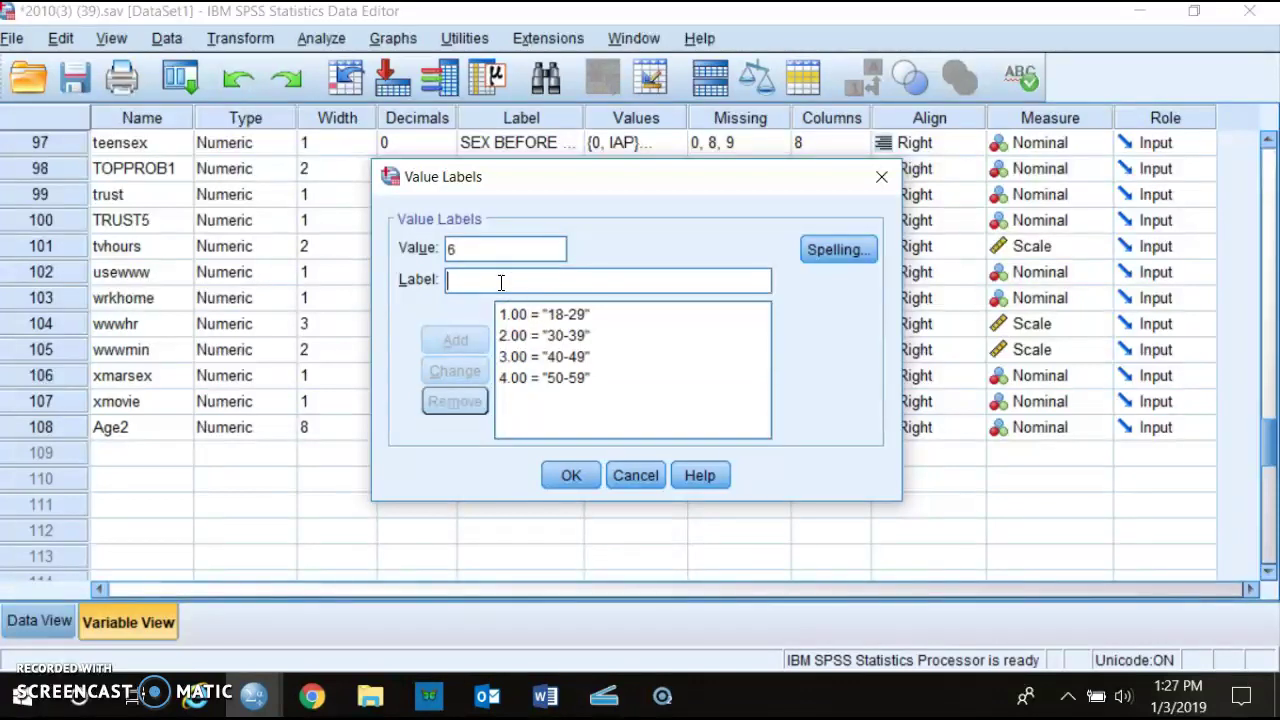
text(60 +)
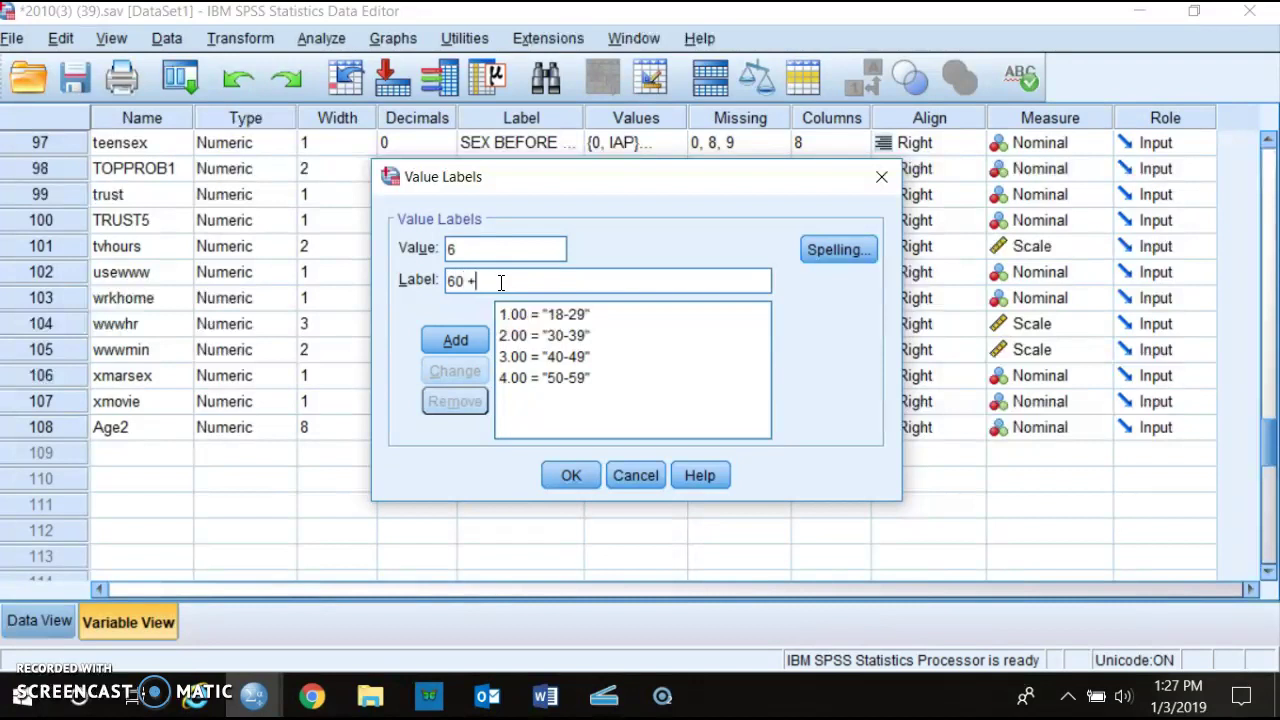
click(575, 478)
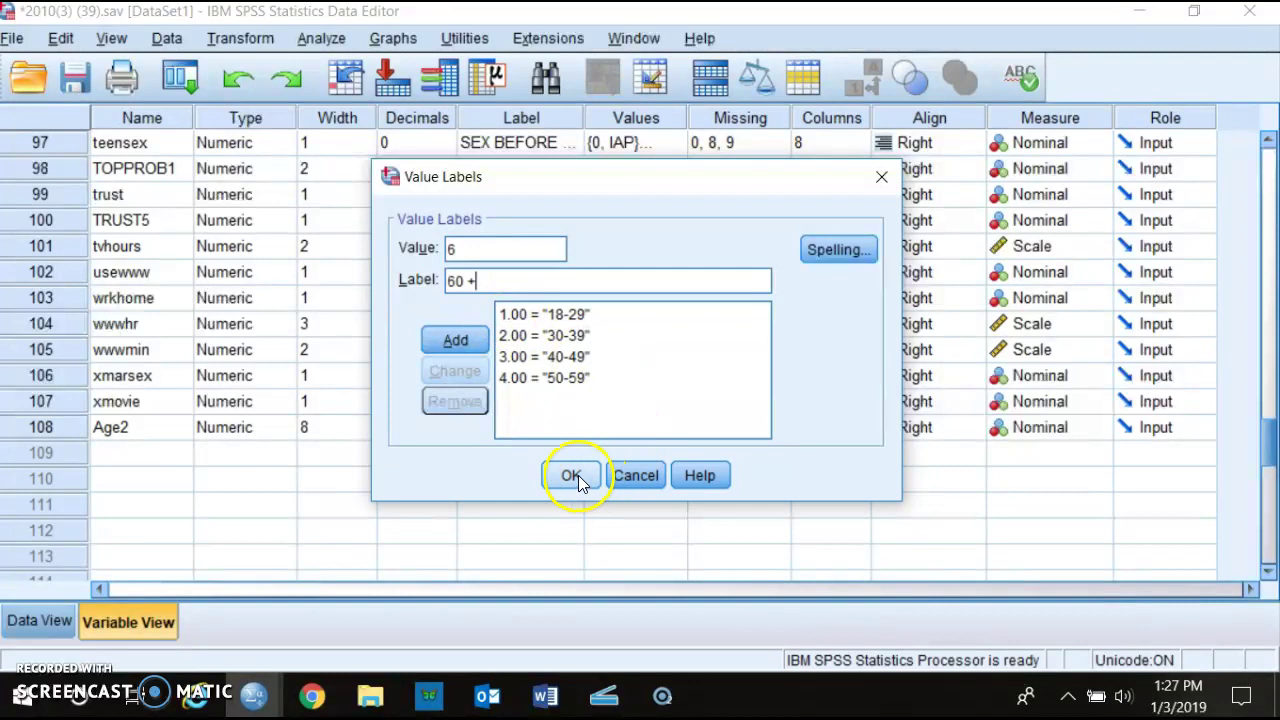
text(+)
click(460, 344)
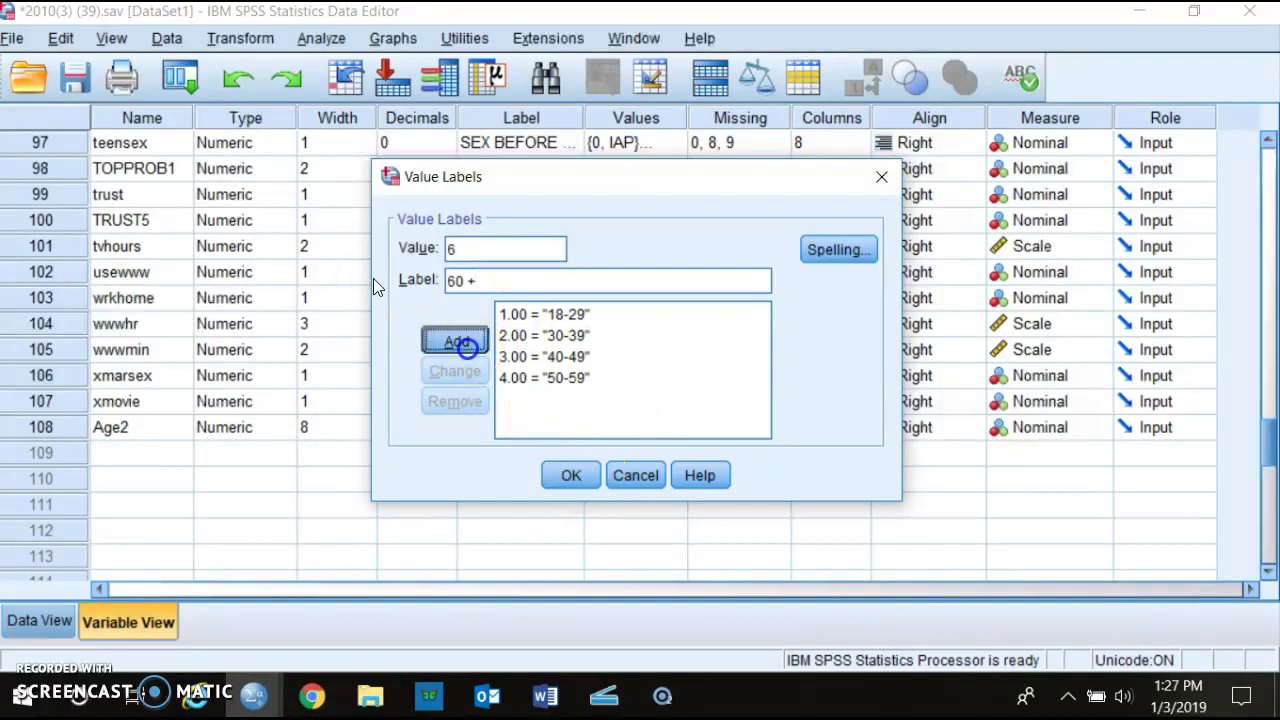
click(573, 477)
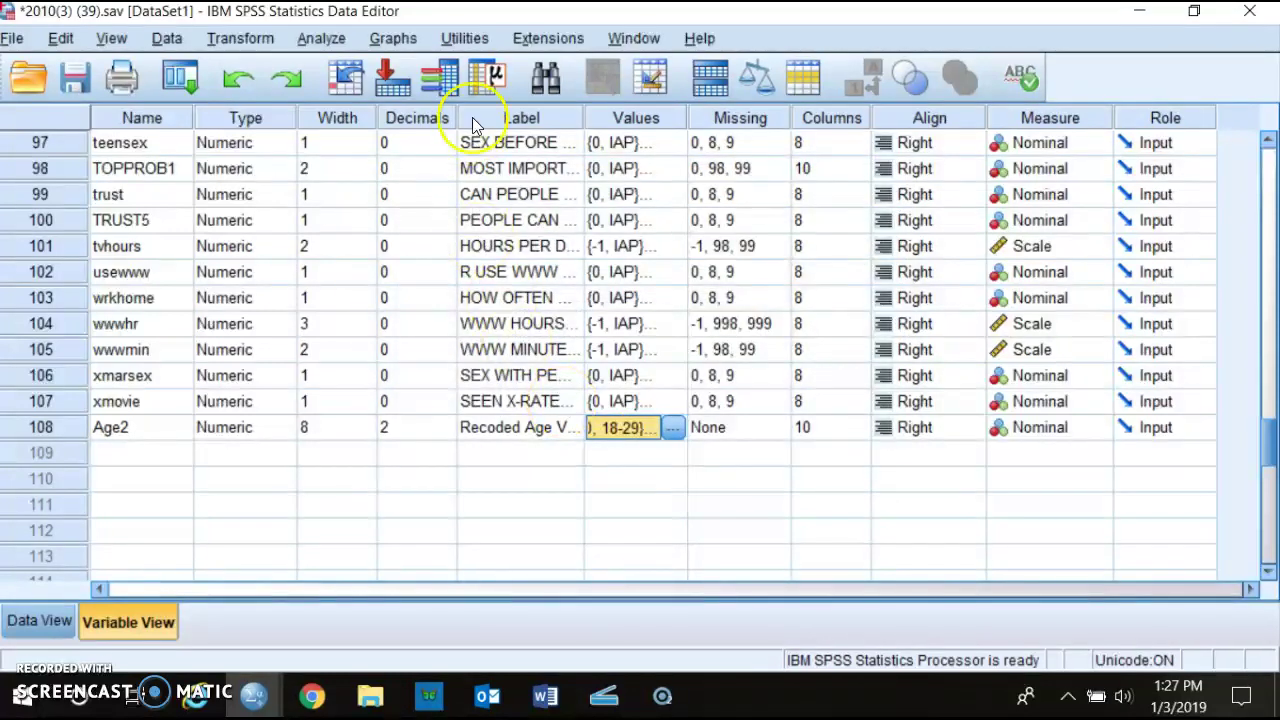
Run the Age2 frequencies again and inspect the last category's label in the new table.
click(321, 38)
mouse_move(418, 97)
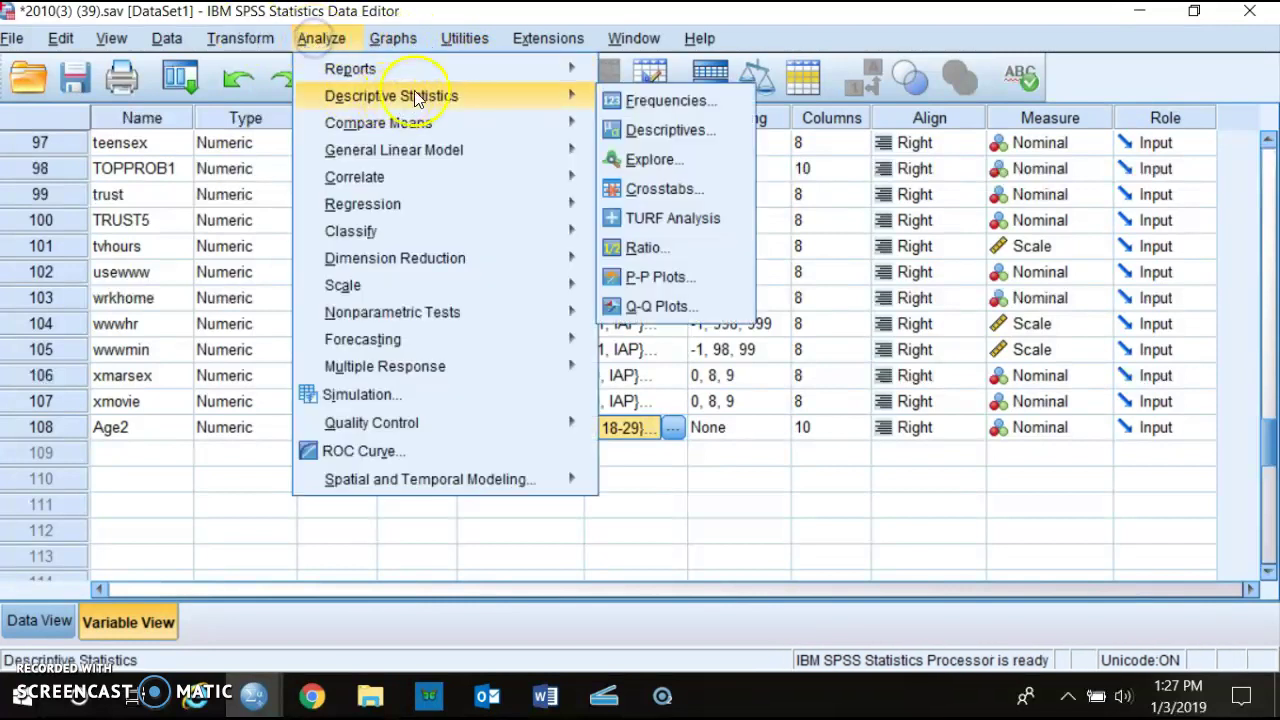
click(655, 100)
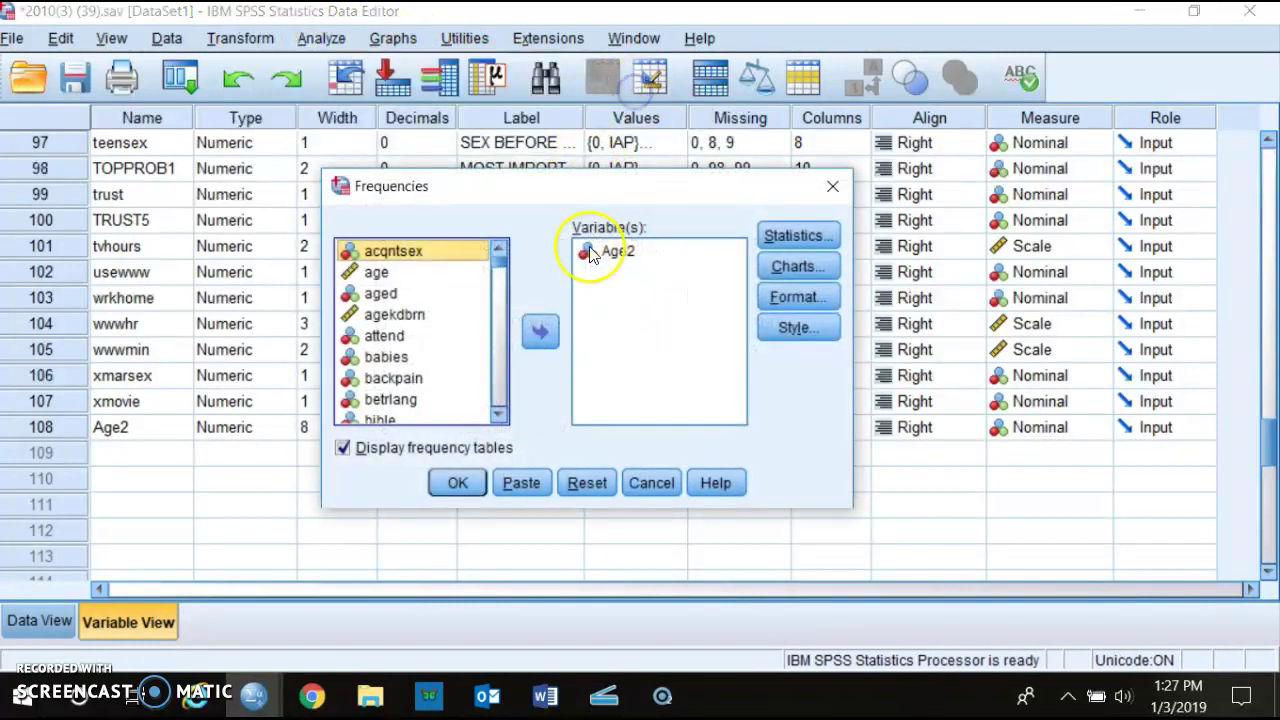
click(457, 483)
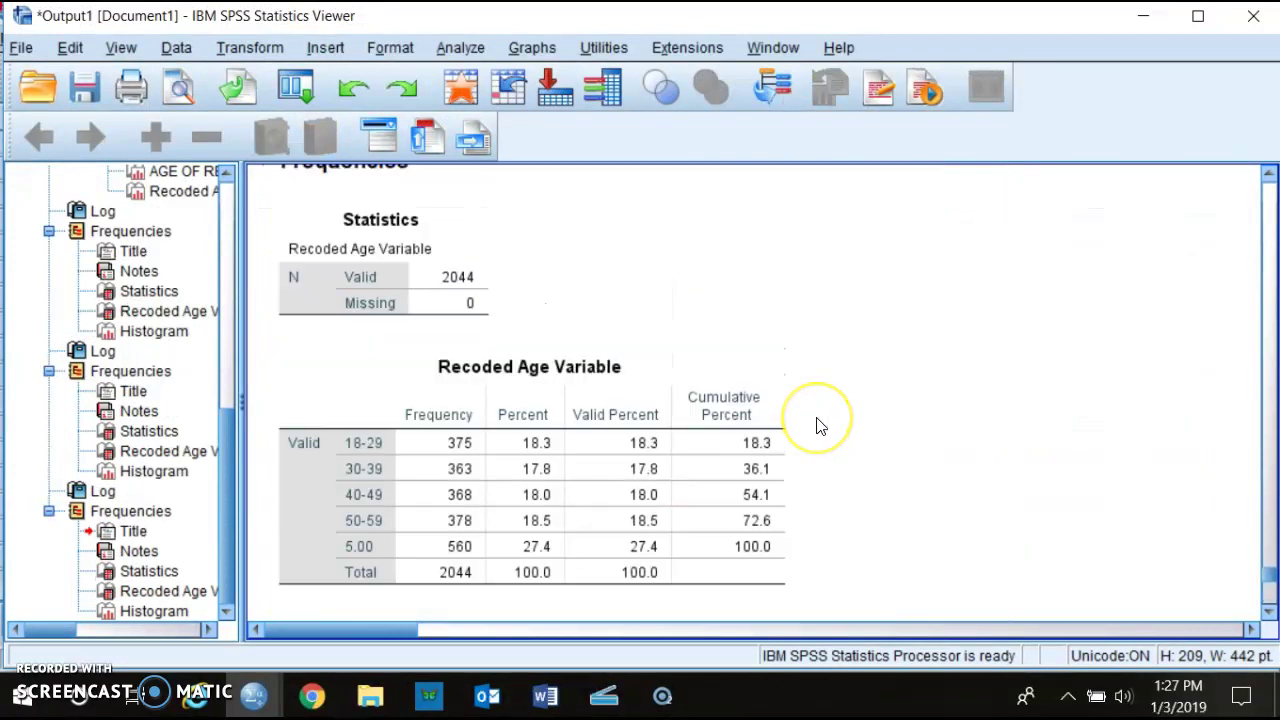
click(430, 443)
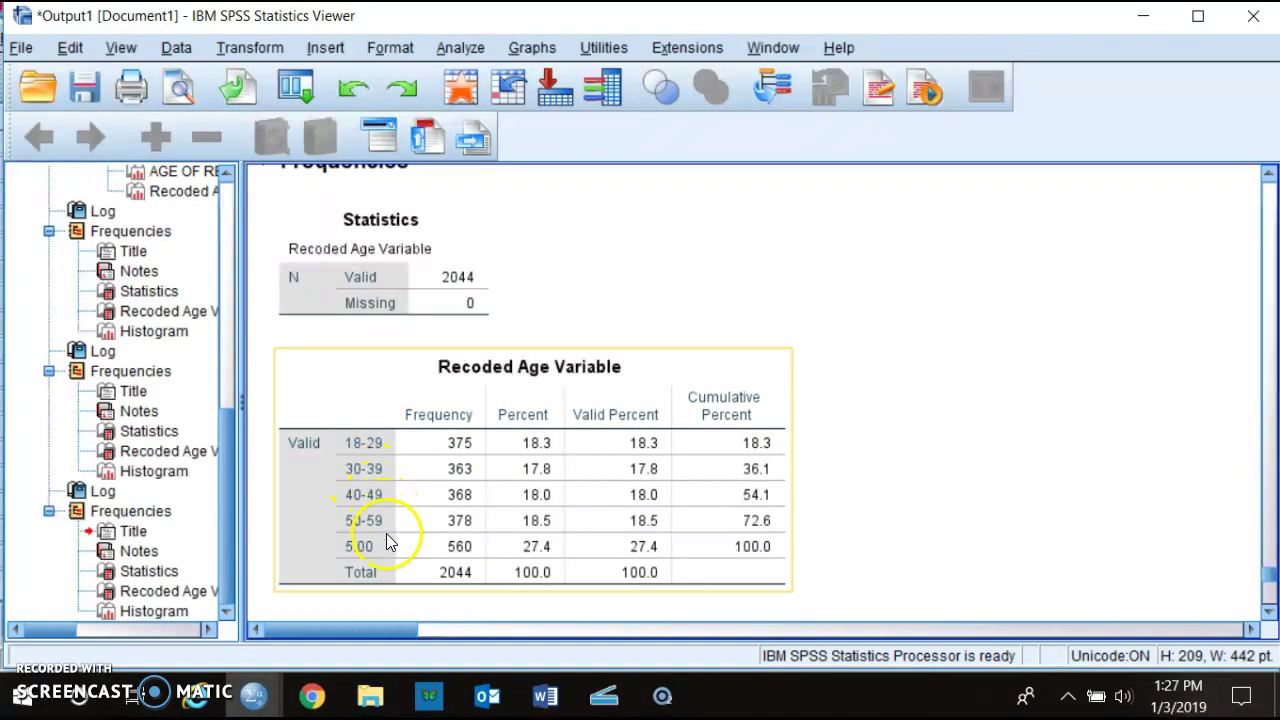
click(355, 605)
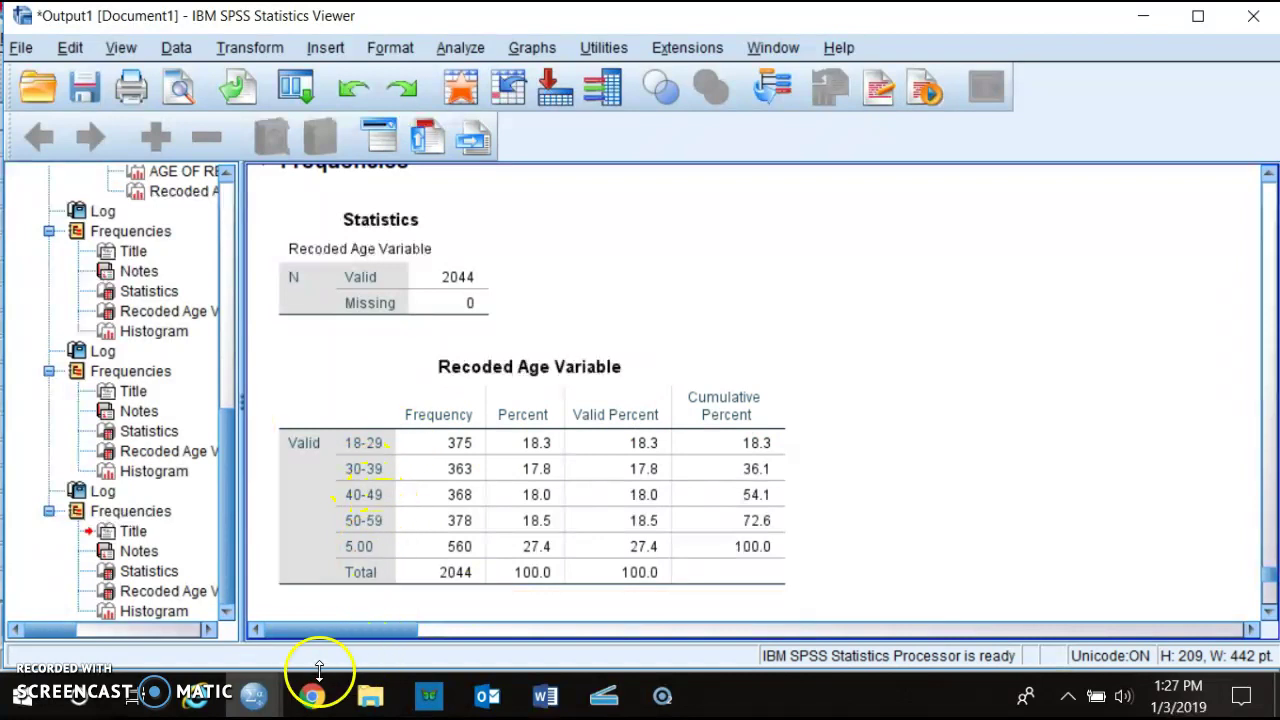
Add the value label "60 and up" for value 5 of the Age2 variable in the Data Editor.
mouse_move(256, 697)
click(354, 629)
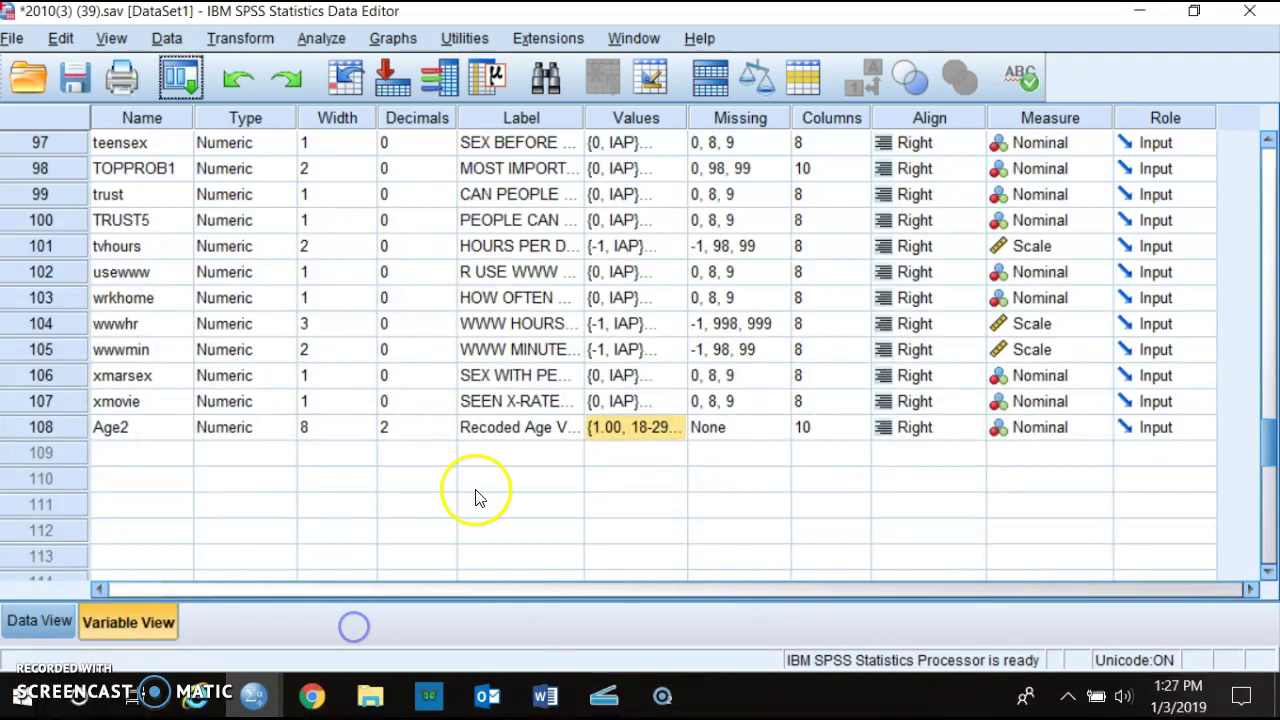
click(672, 430)
click(672, 429)
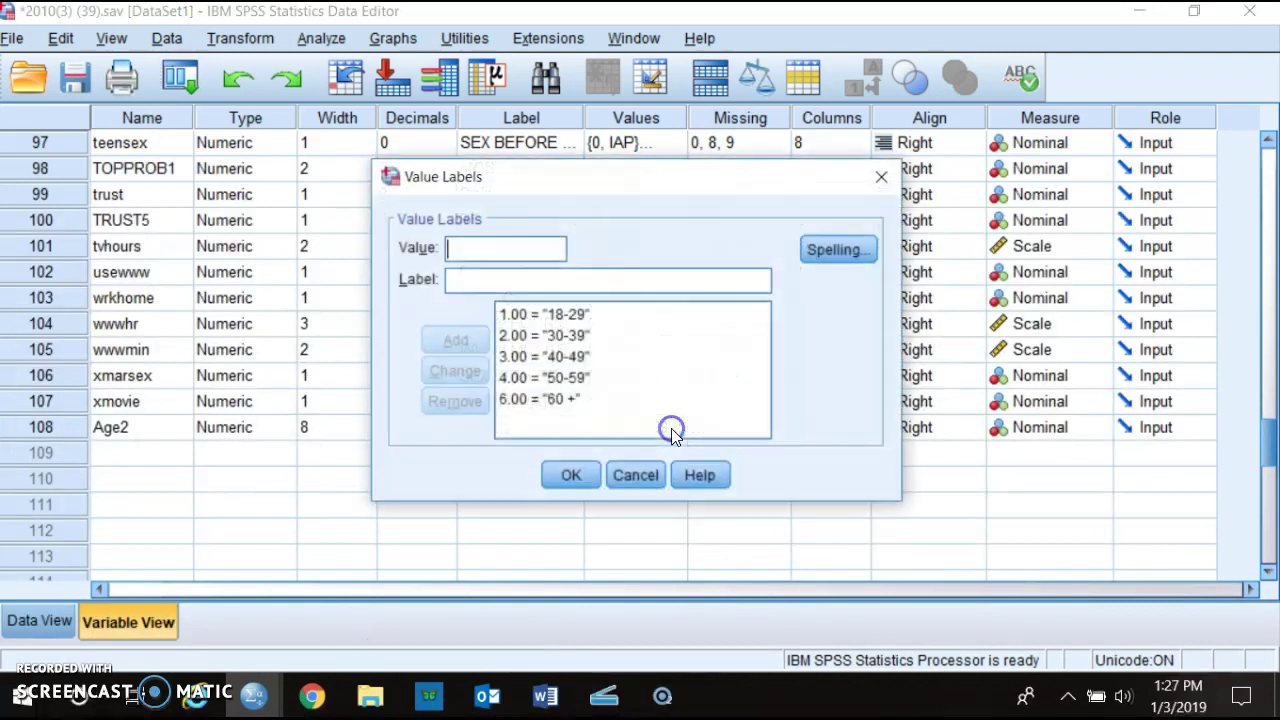
text(5)
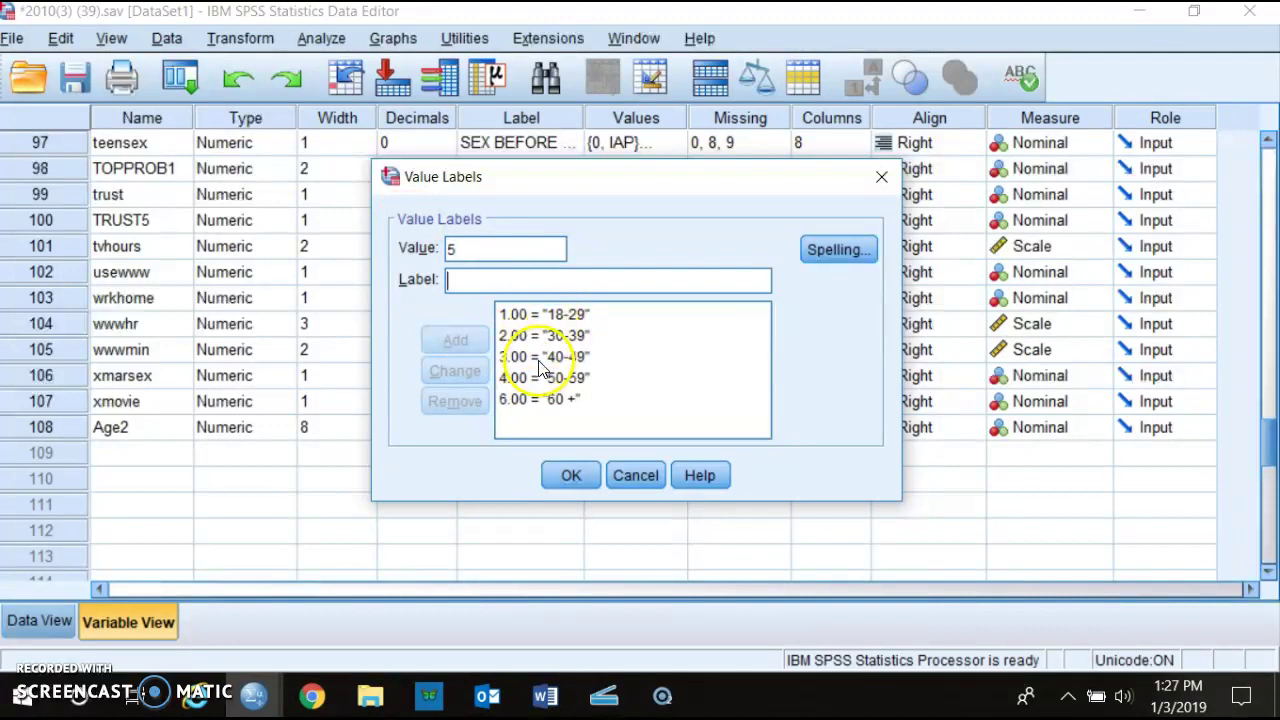
click(470, 249)
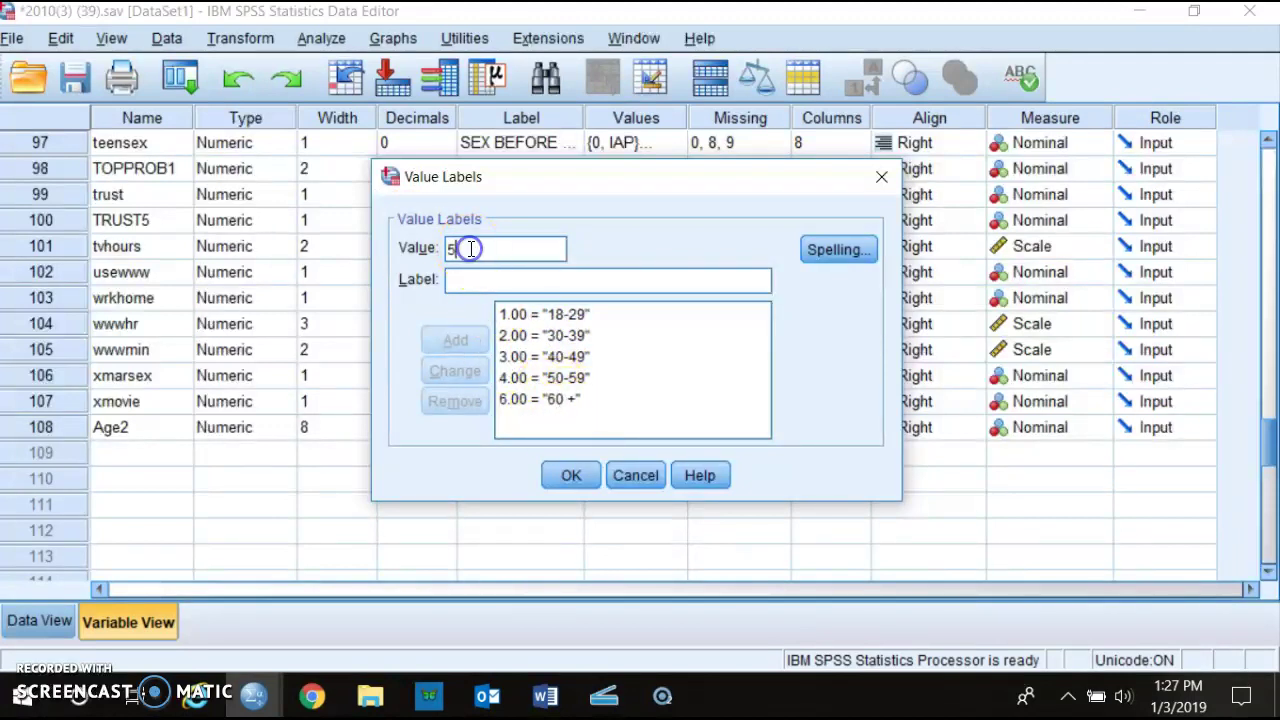
text(5)
click(480, 280)
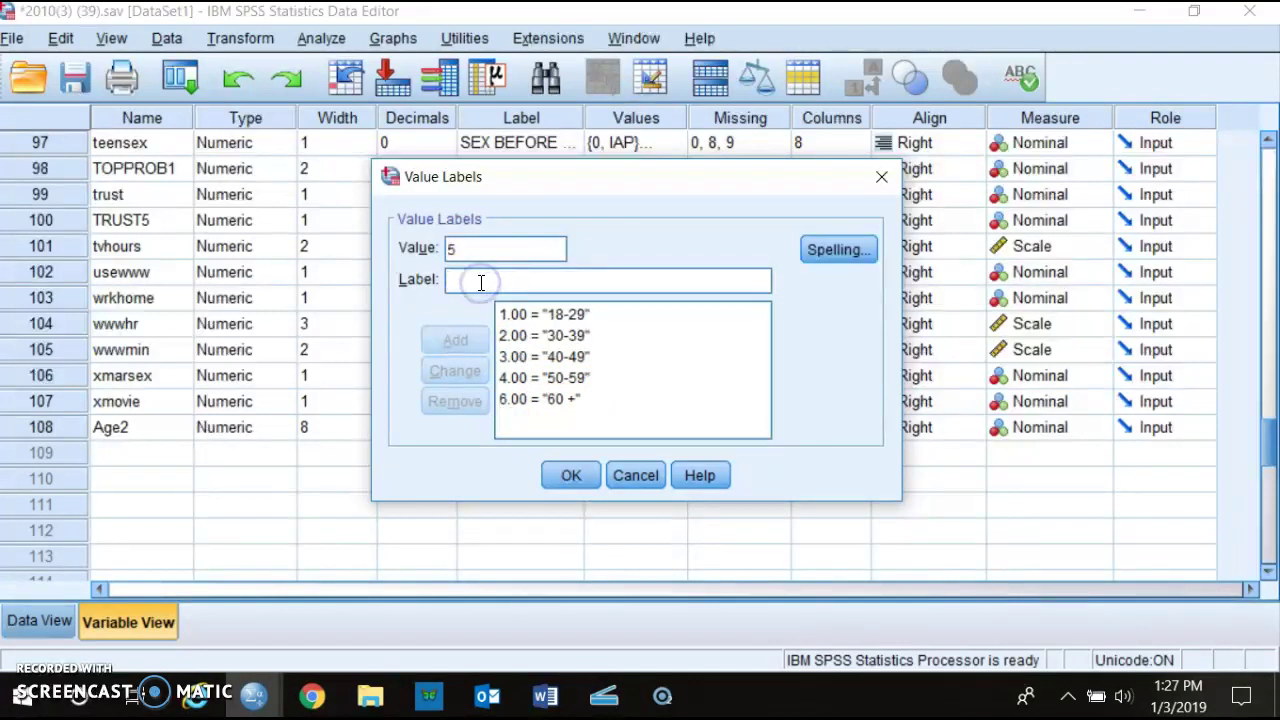
text(60 and up)
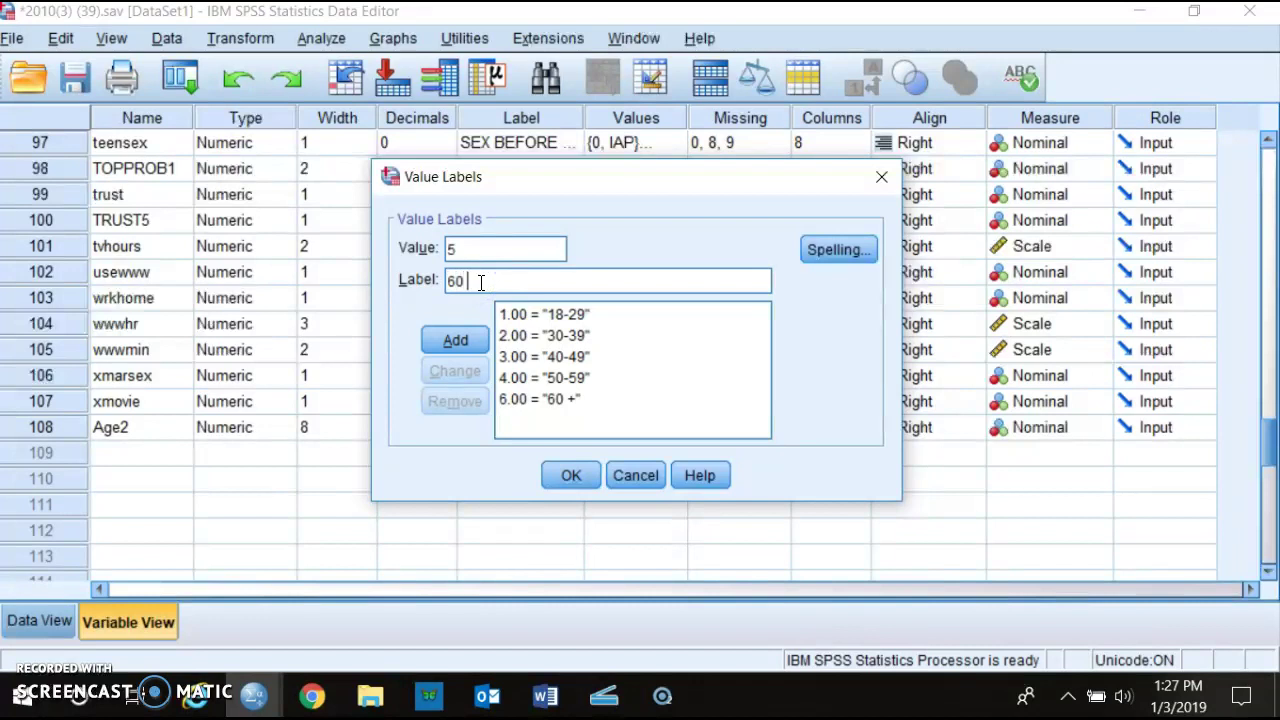
click(464, 338)
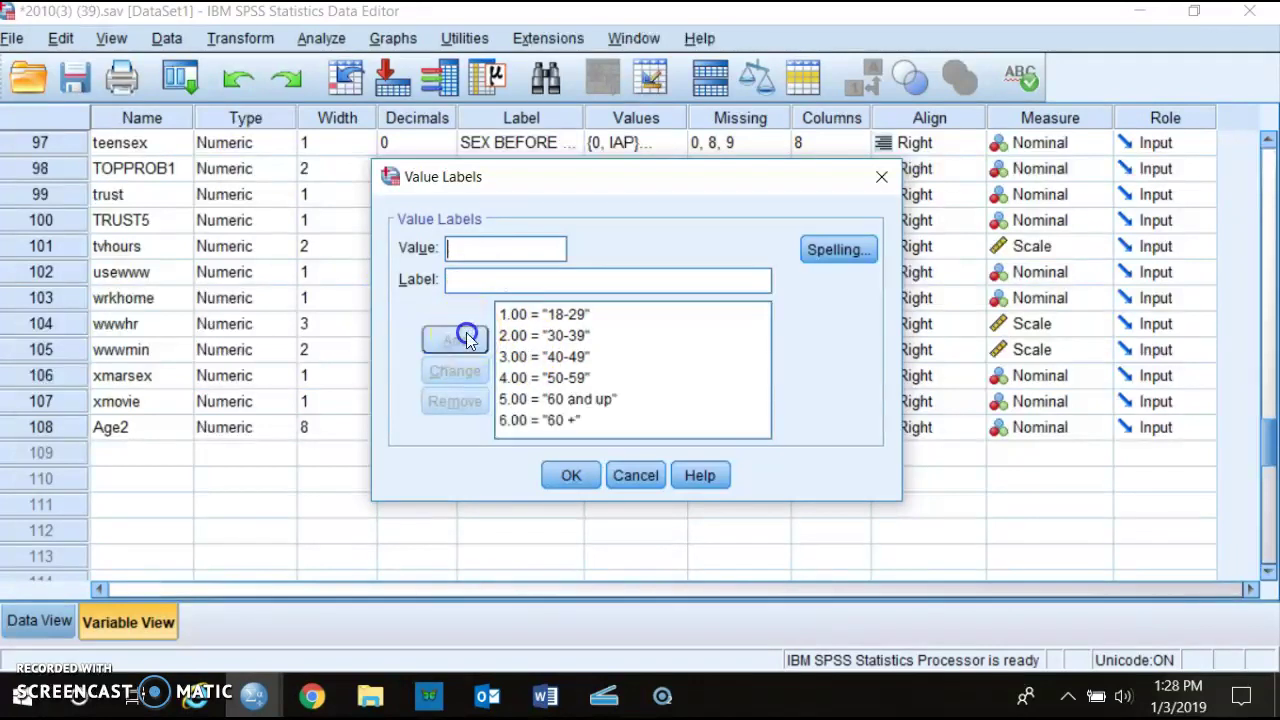
Remove the "60 +" entry for value 6 from the Age2 value labels and accept the changes.
click(558, 421)
click(453, 400)
click(572, 477)
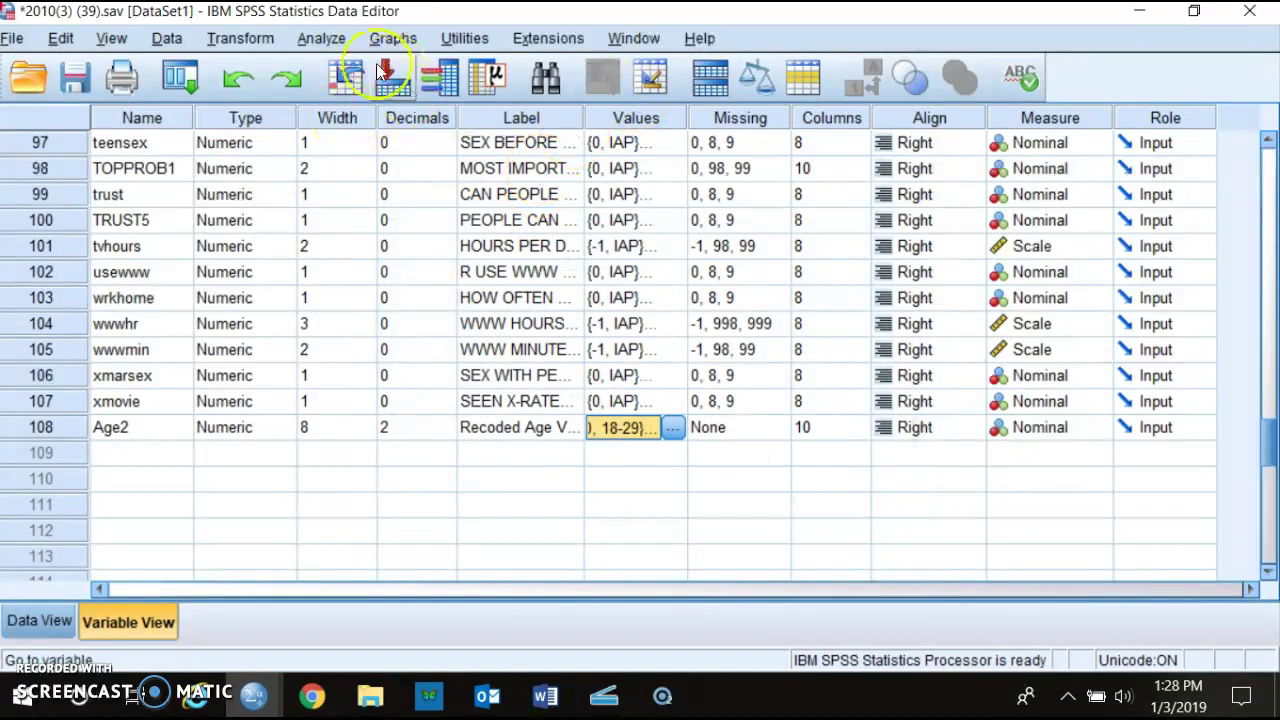
Rerun the frequencies for Age2 and review the category labels and percentages in the new table.
click(330, 40)
mouse_move(576, 97)
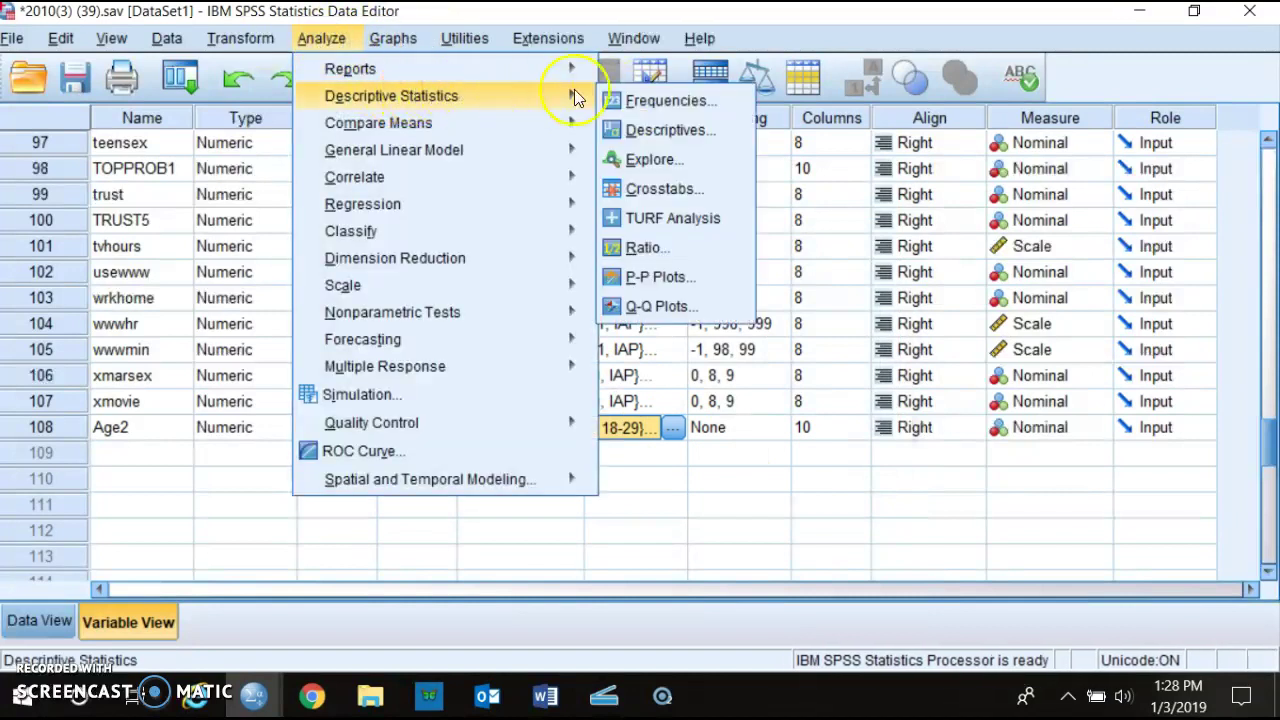
click(643, 100)
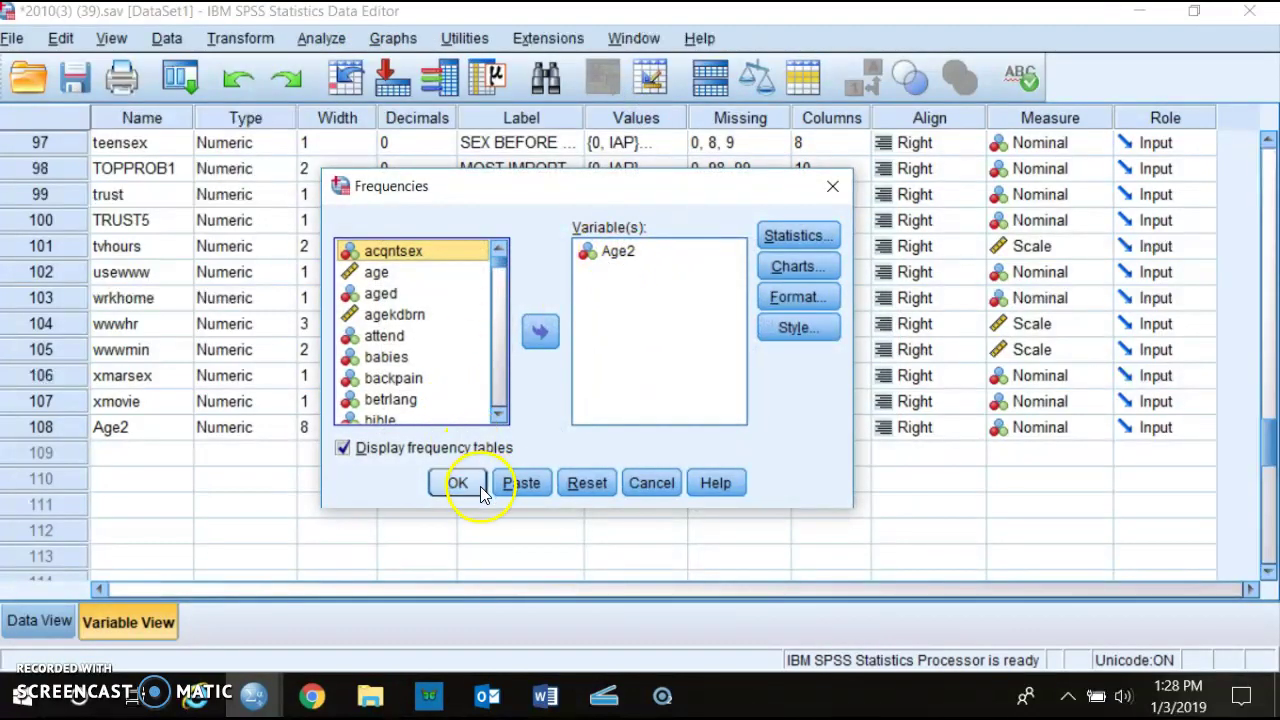
click(480, 486)
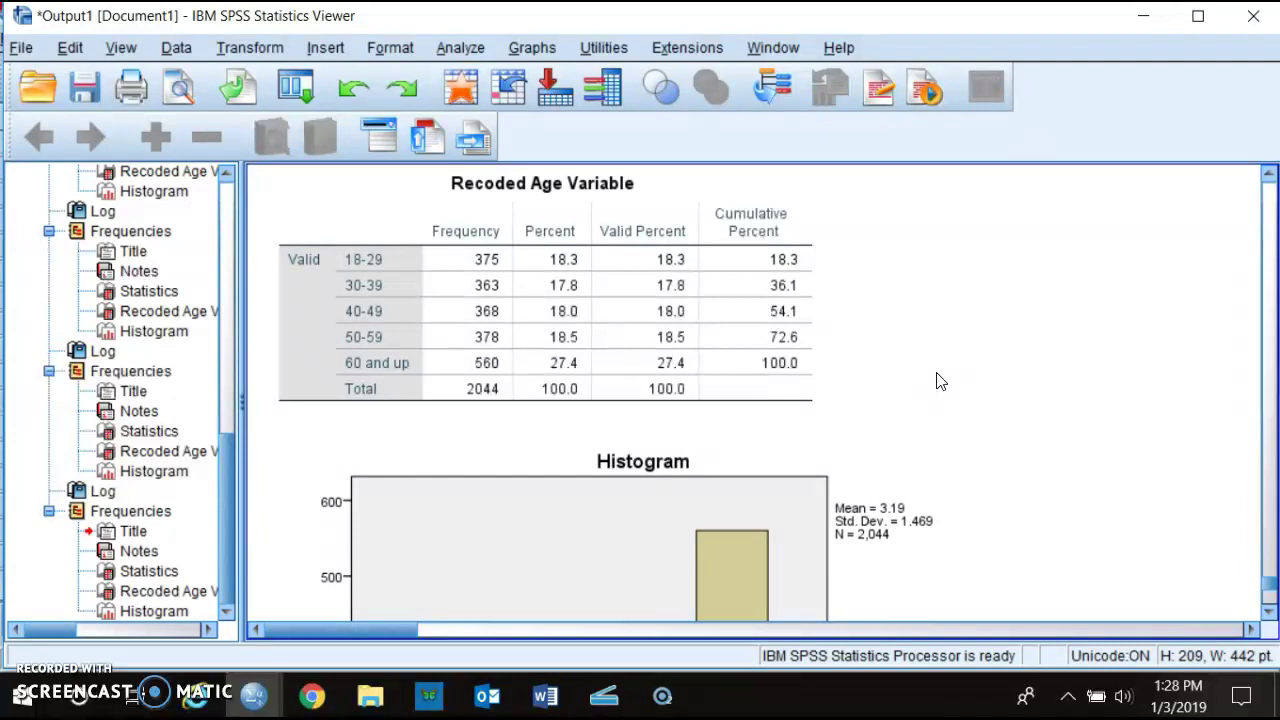
click(755, 578)
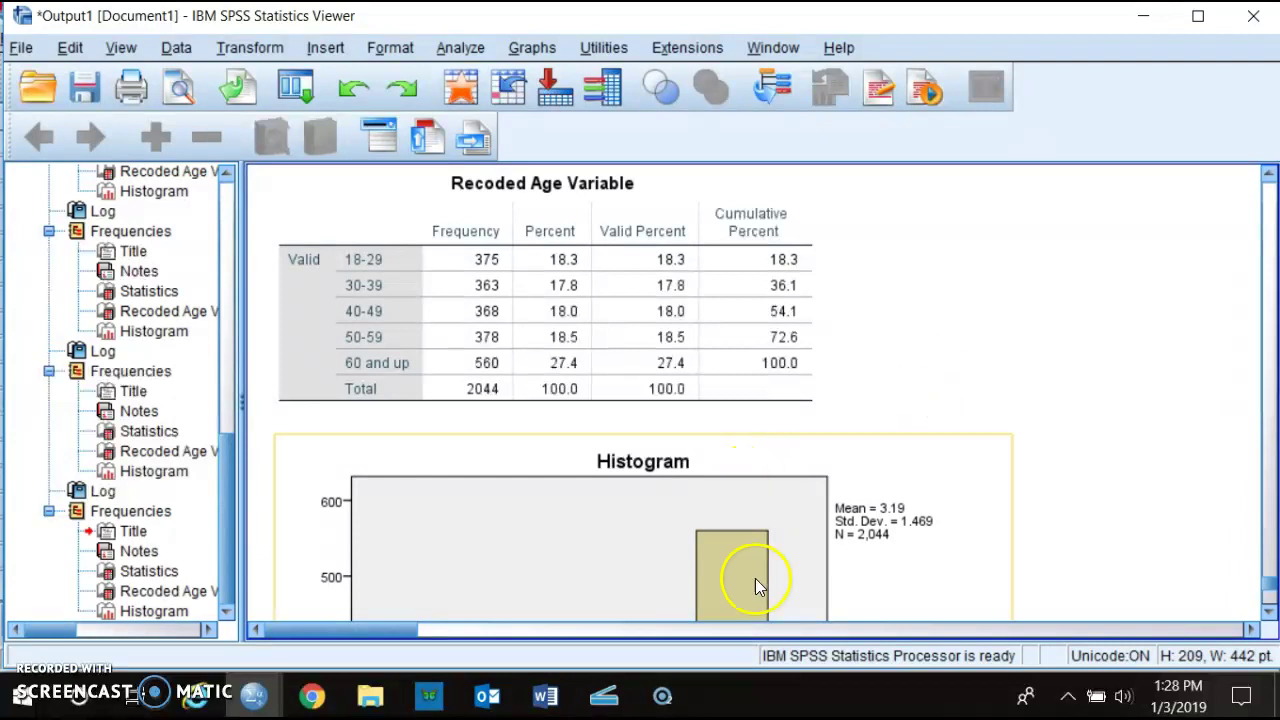
click(715, 441)
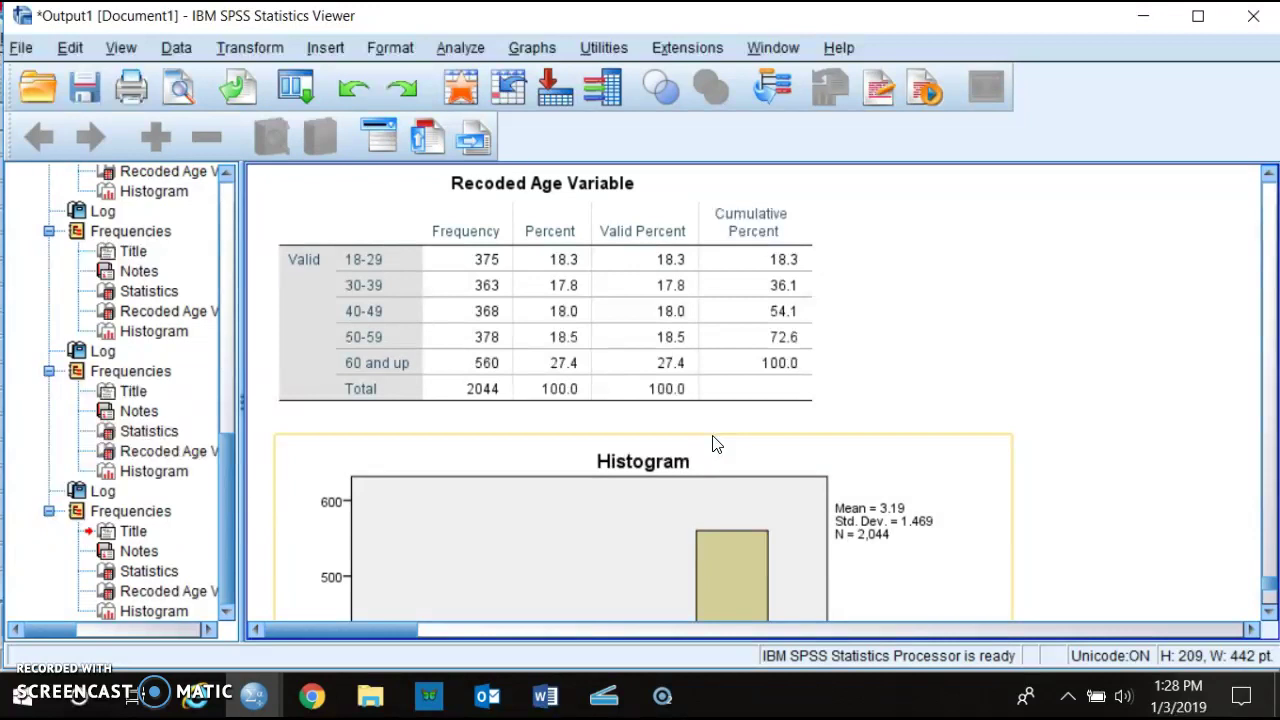
click(720, 337)
click(843, 294)
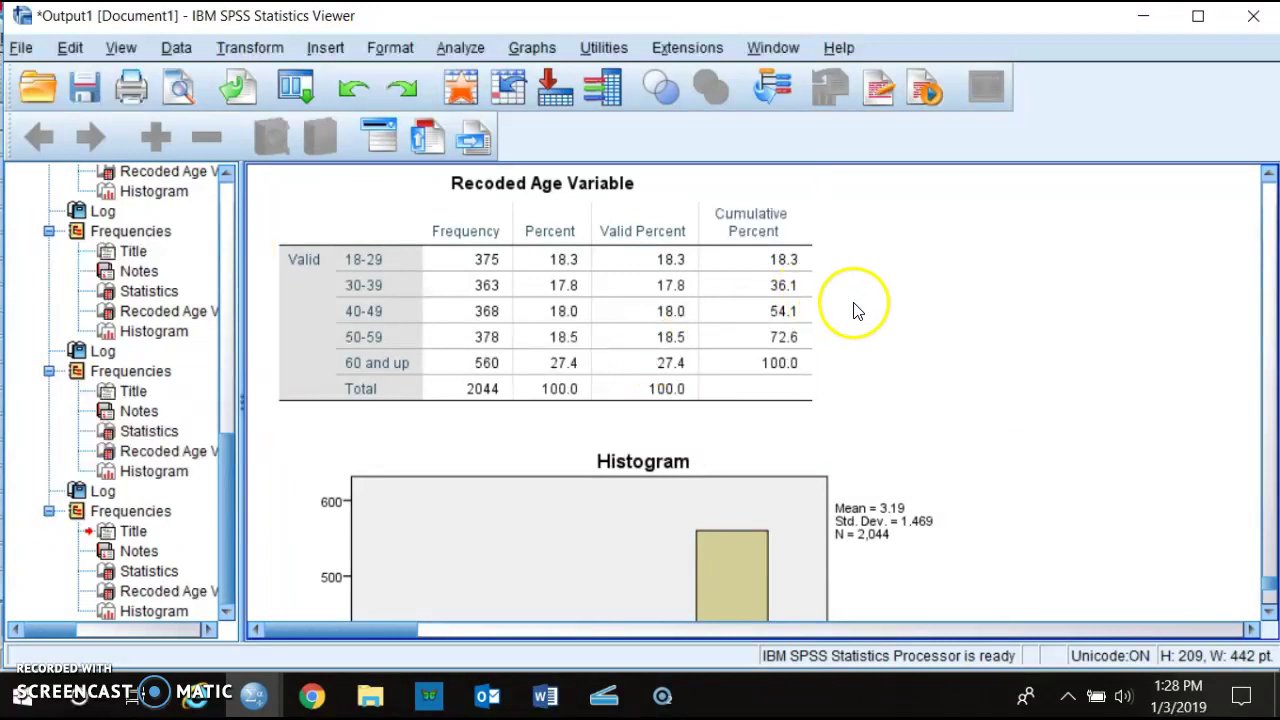
click(898, 352)
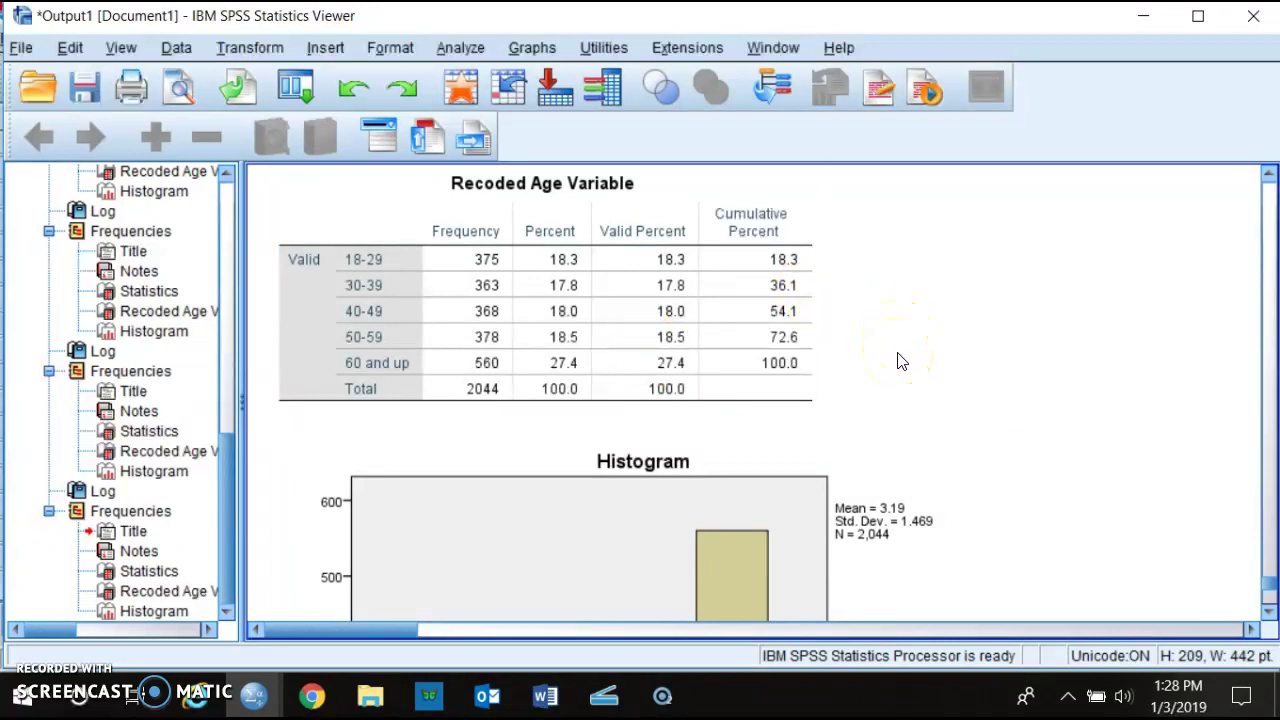
Run a crosstab with god in the rows, replacing age with Age2 as the column variable.
click(462, 47)
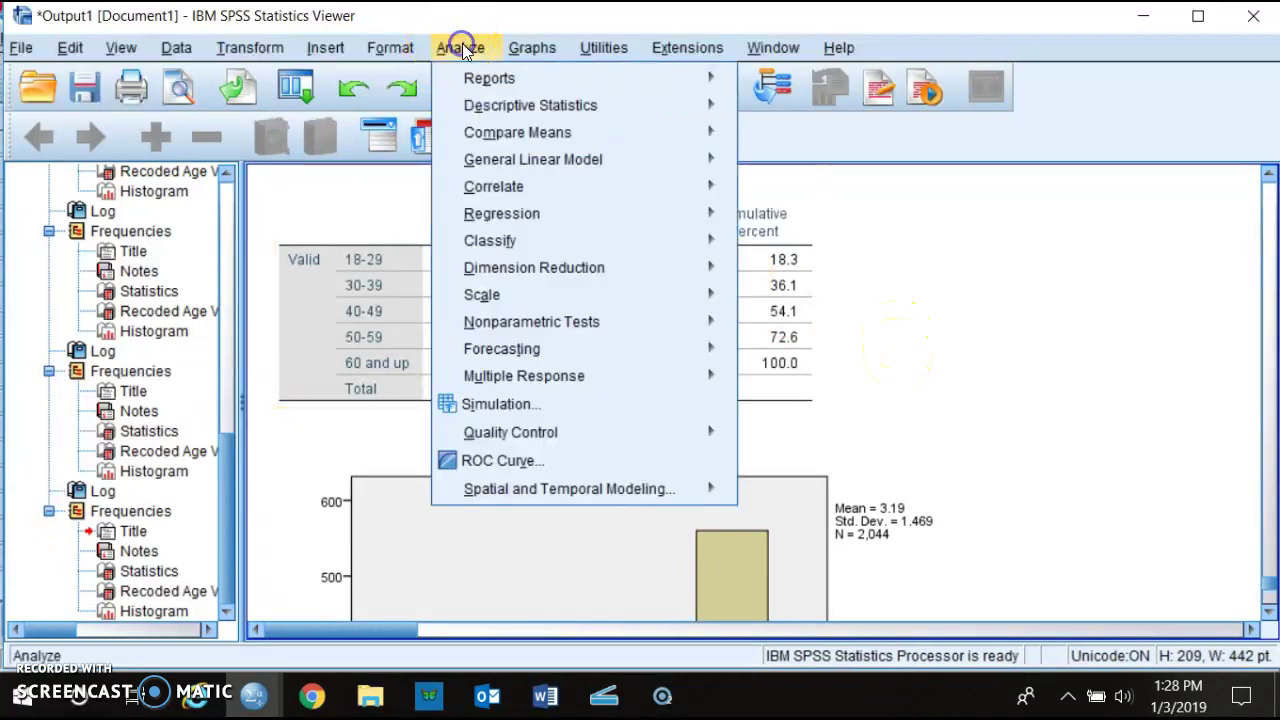
mouse_move(513, 108)
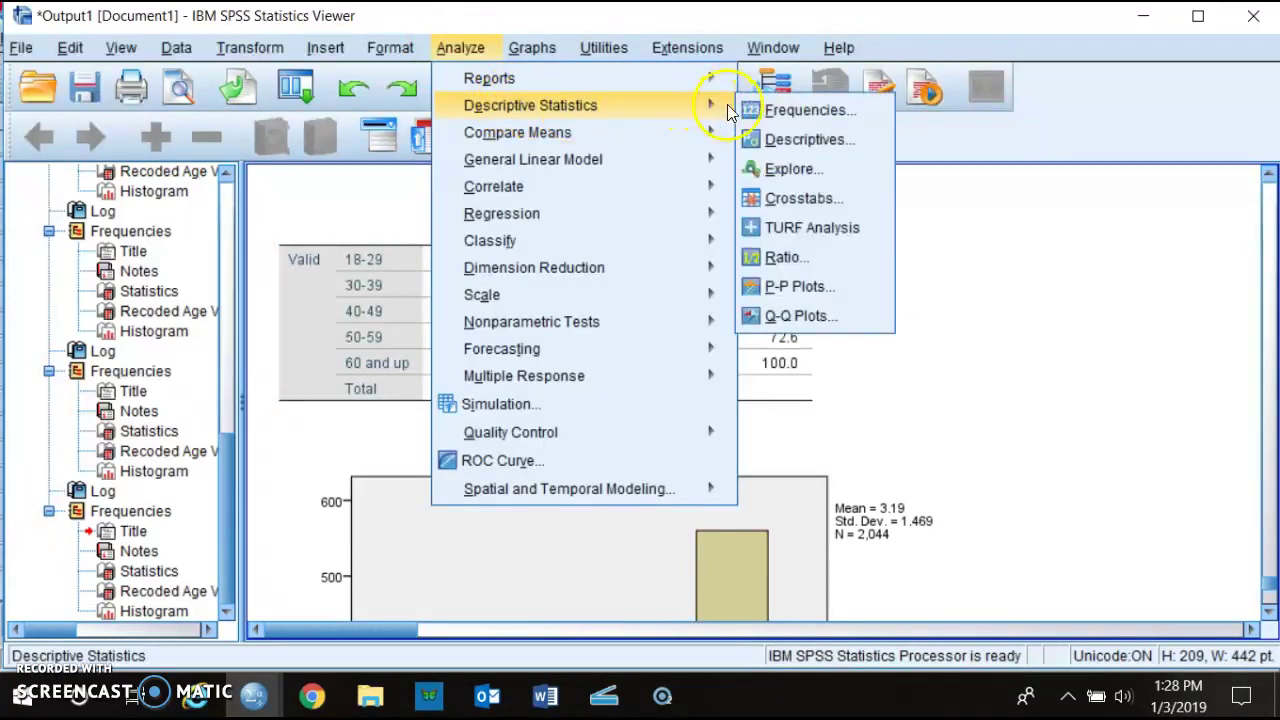
click(804, 198)
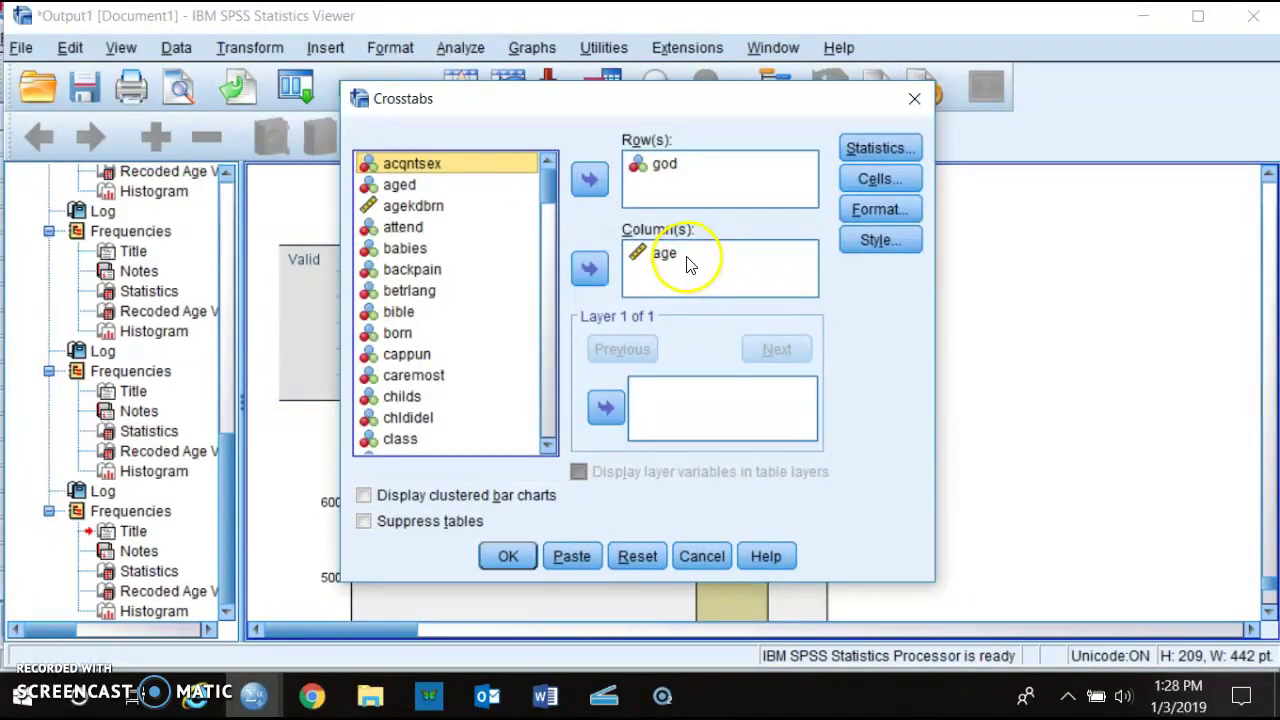
click(665, 253)
click(589, 267)
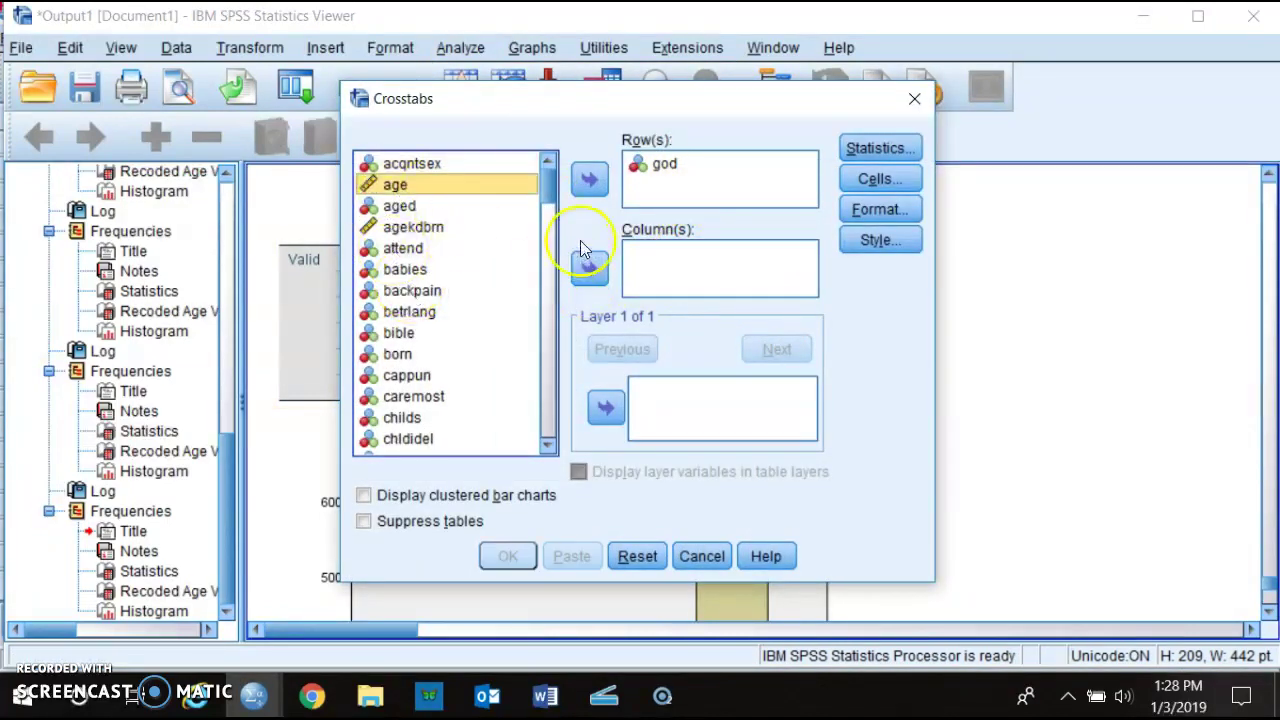
drag(552, 189, 552, 422)
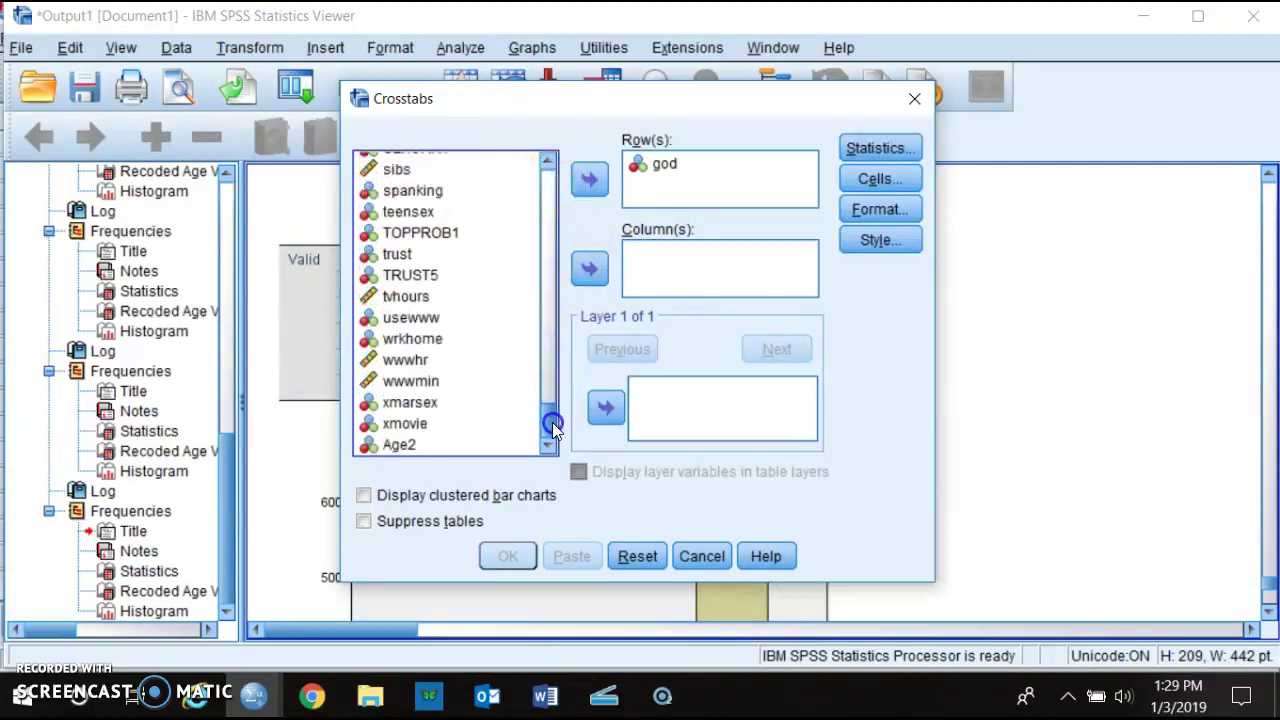
click(421, 444)
click(589, 267)
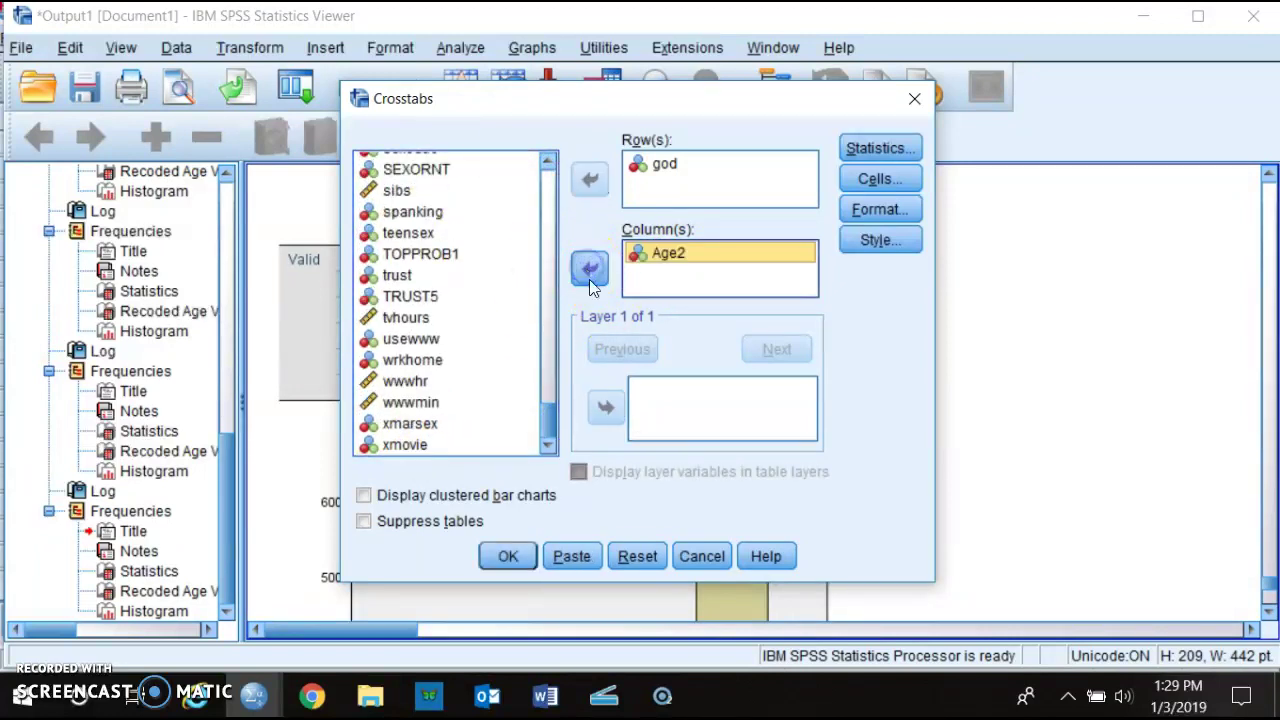
click(507, 554)
Examine the crosstabulation of confidence in the existence of God by recoded age, comparing percentages across age groups and totals.
scroll(980, 337, down, 4)
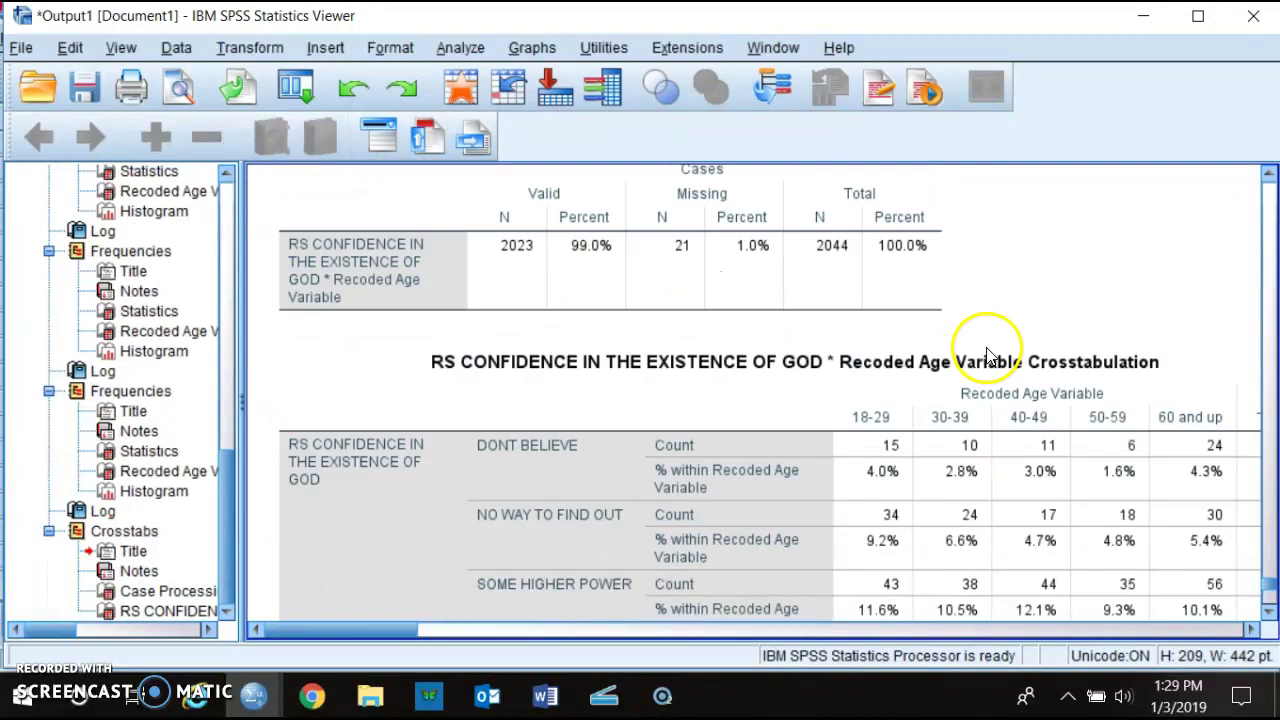
scroll(998, 345, down, 3)
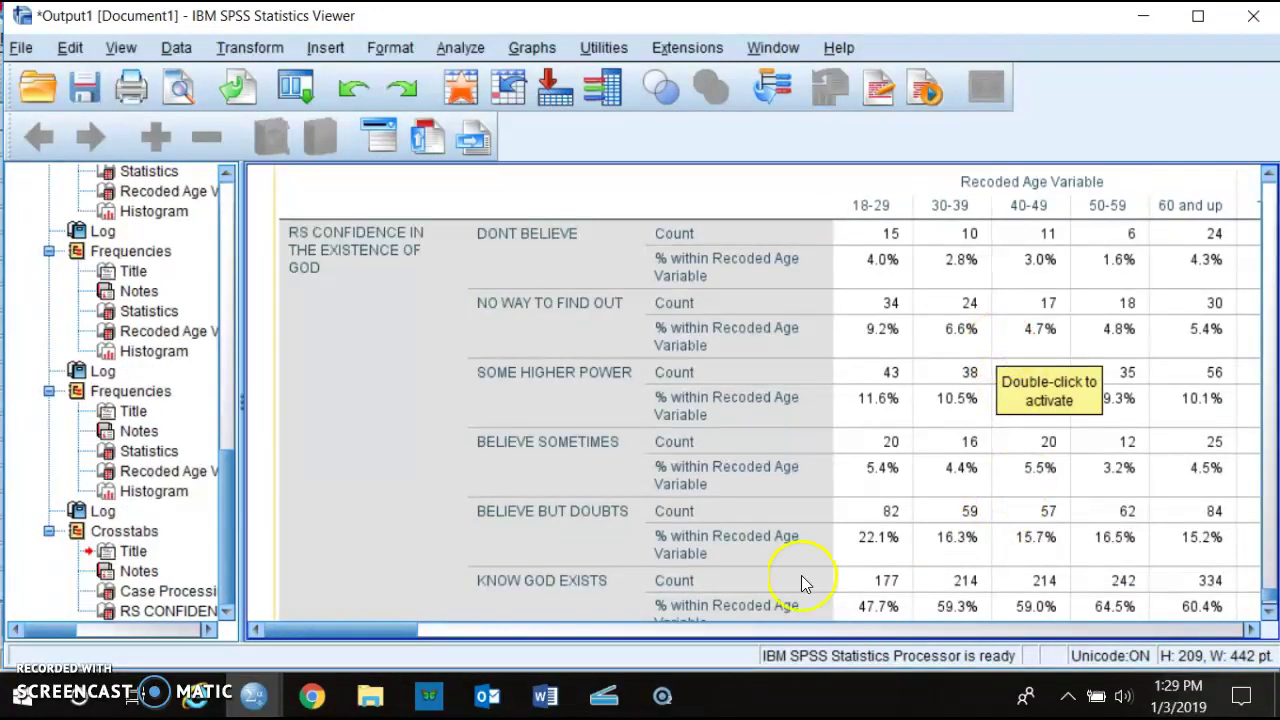
mouse_move(392, 628)
mouse_down()
mouse_move(442, 628)
mouse_move(410, 634)
mouse_up()
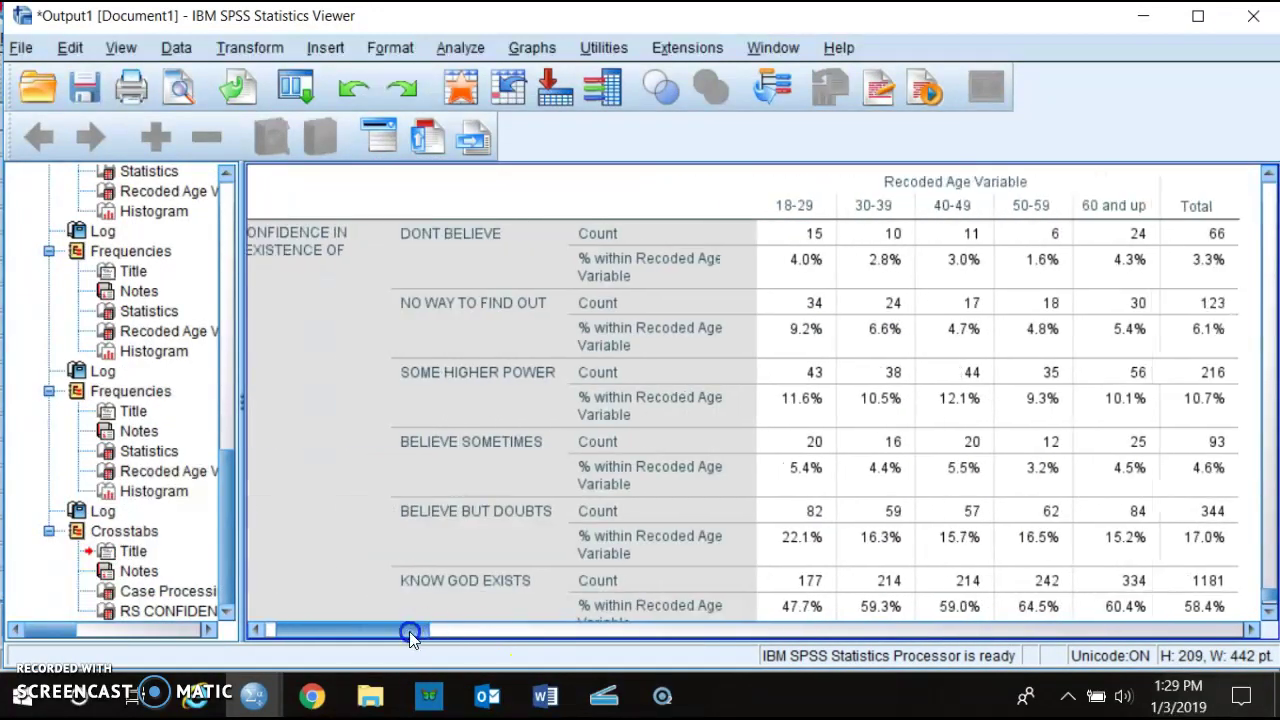
drag(409, 631, 414, 631)
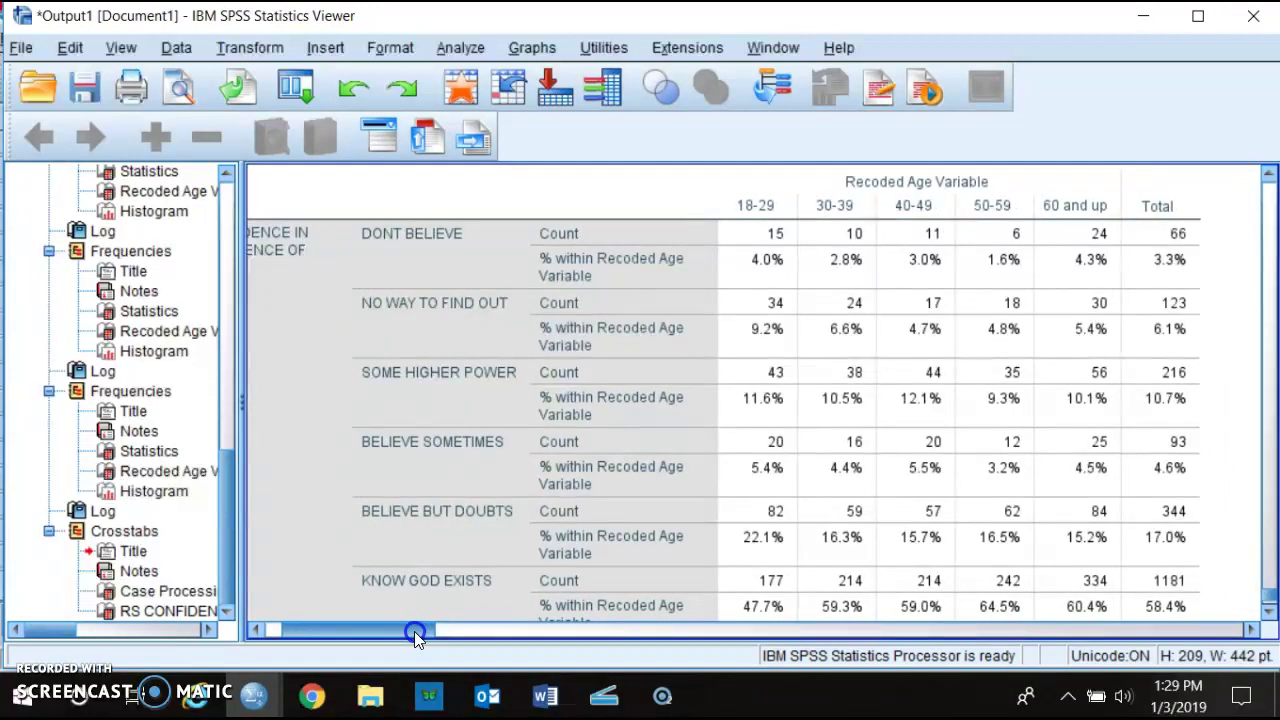
drag(414, 631, 426, 631)
scroll(712, 319, down, 3)
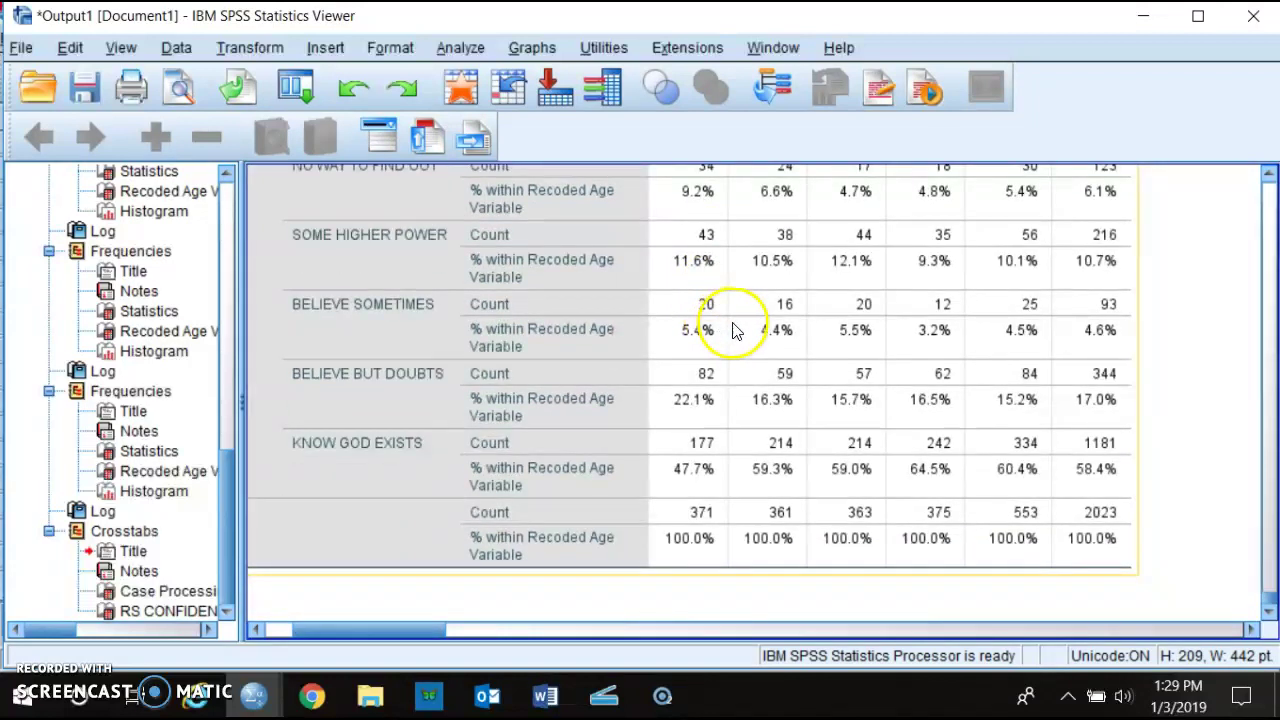
scroll(966, 352, up, 2)
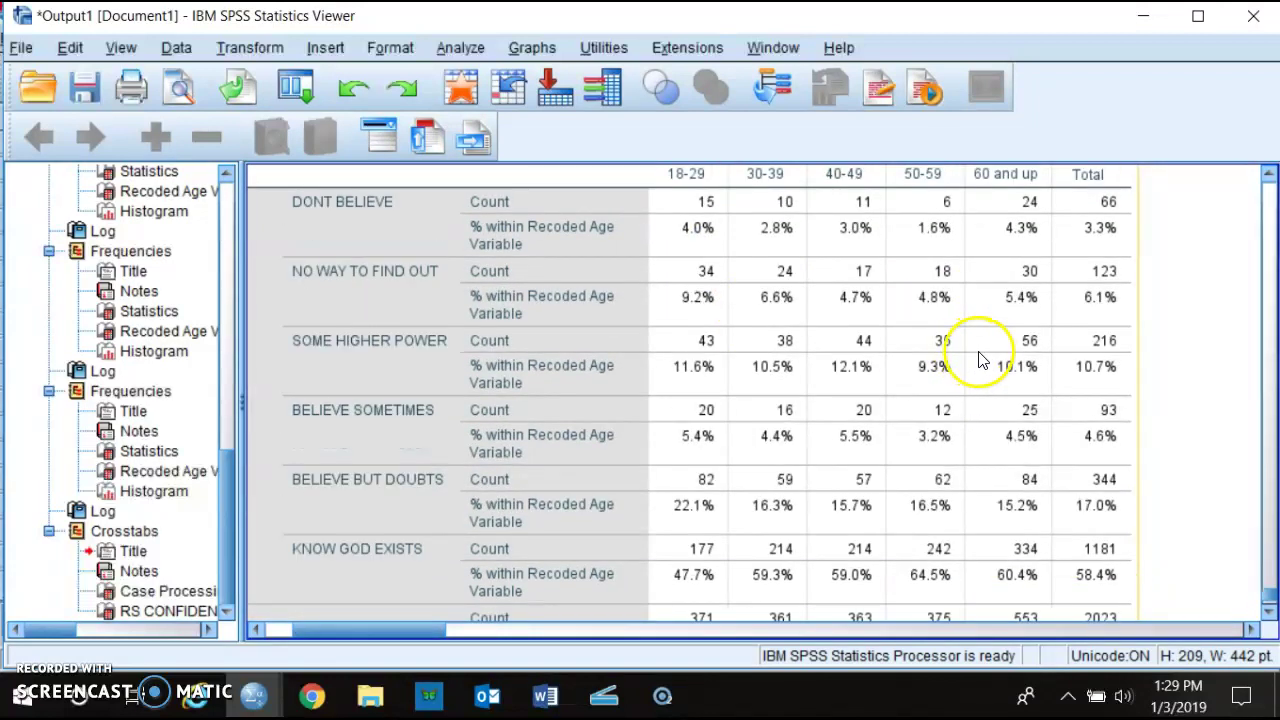
scroll(985, 360, up, 2)
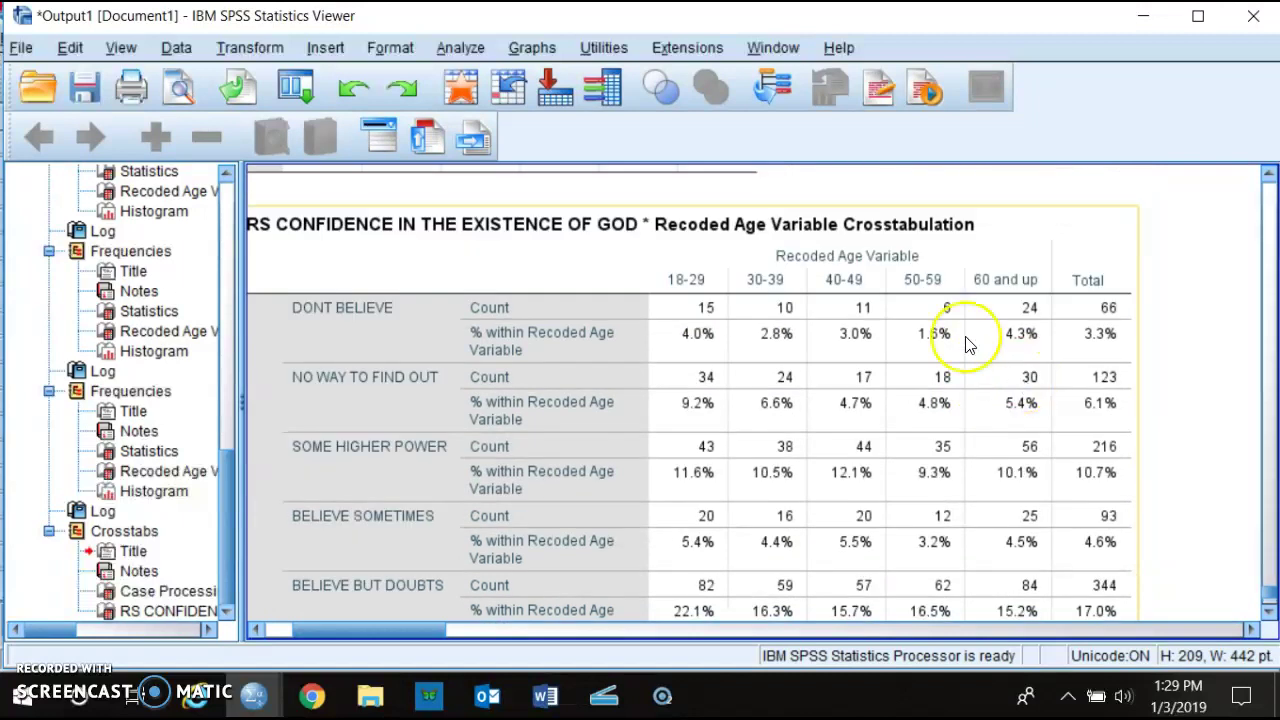
scroll(930, 285, down, 4)
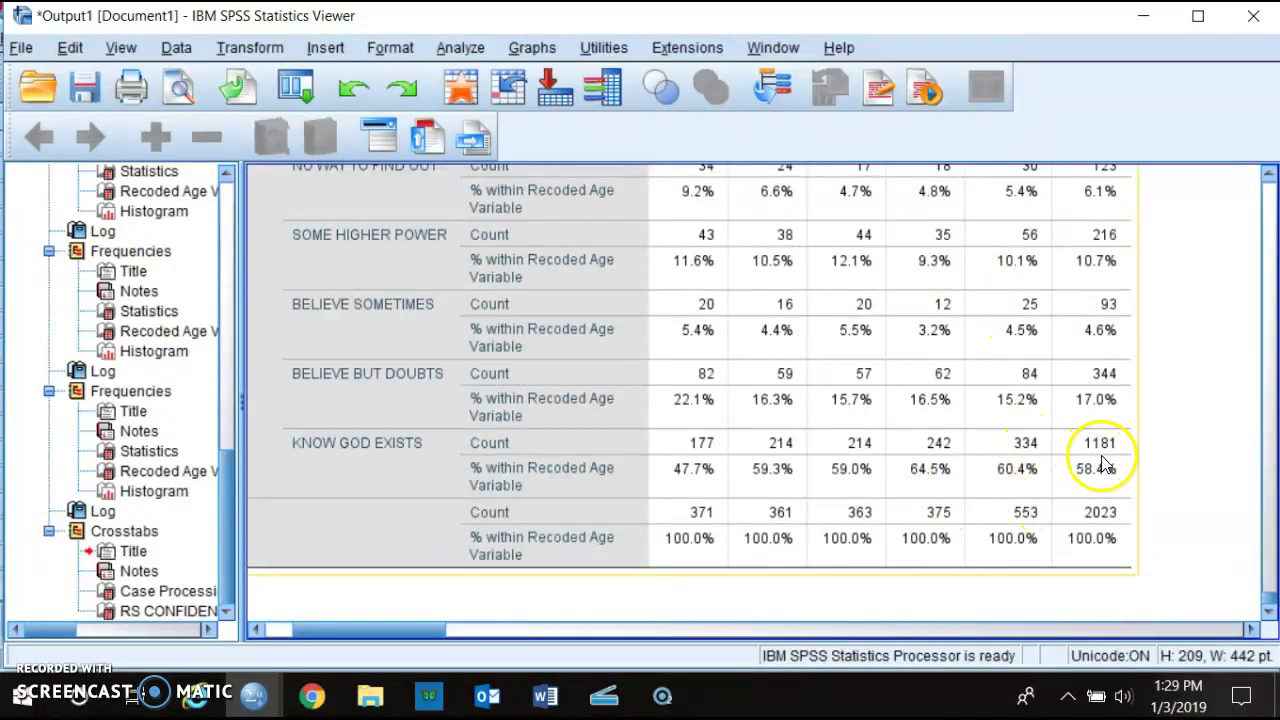
scroll(1107, 459, up, 2)
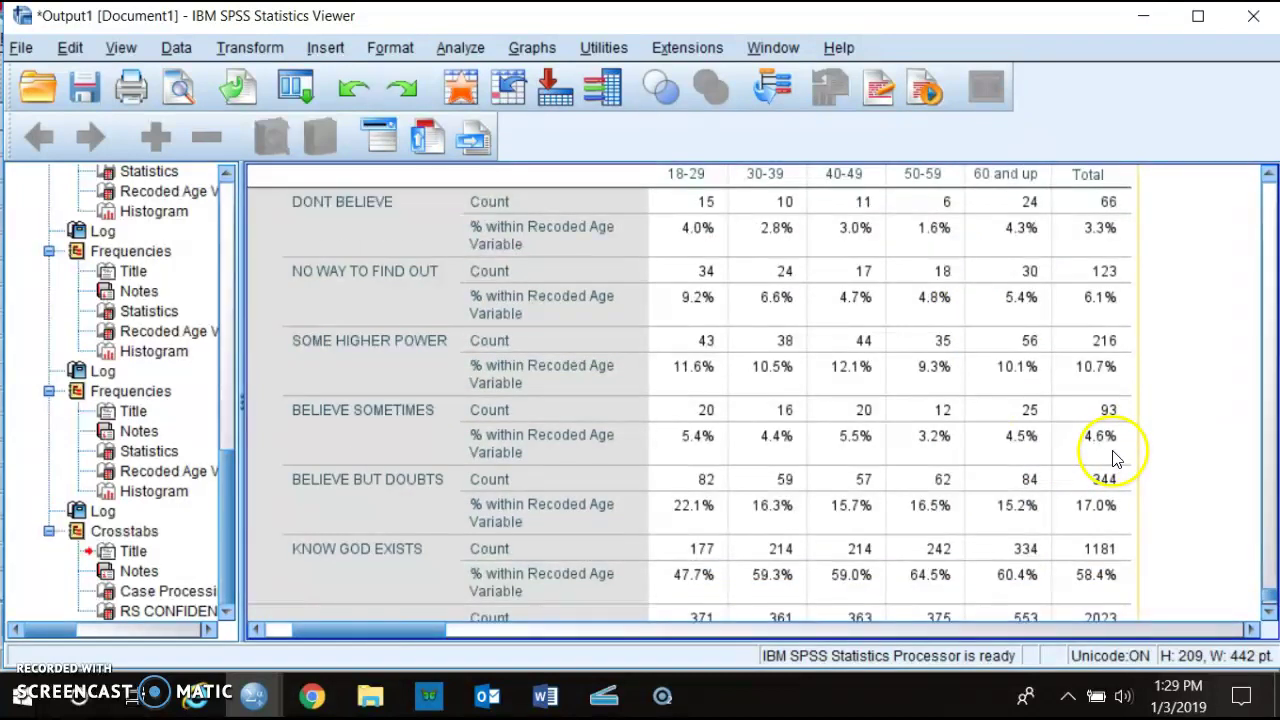
scroll(1114, 462, up, 2)
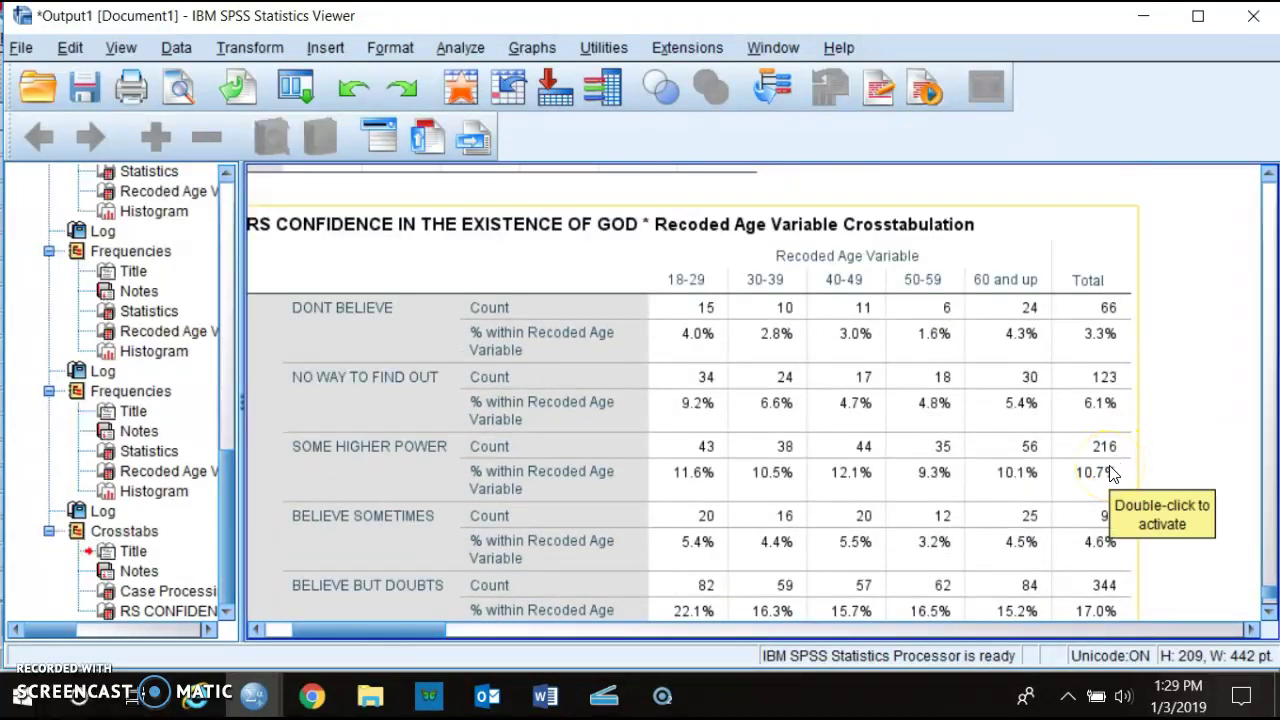